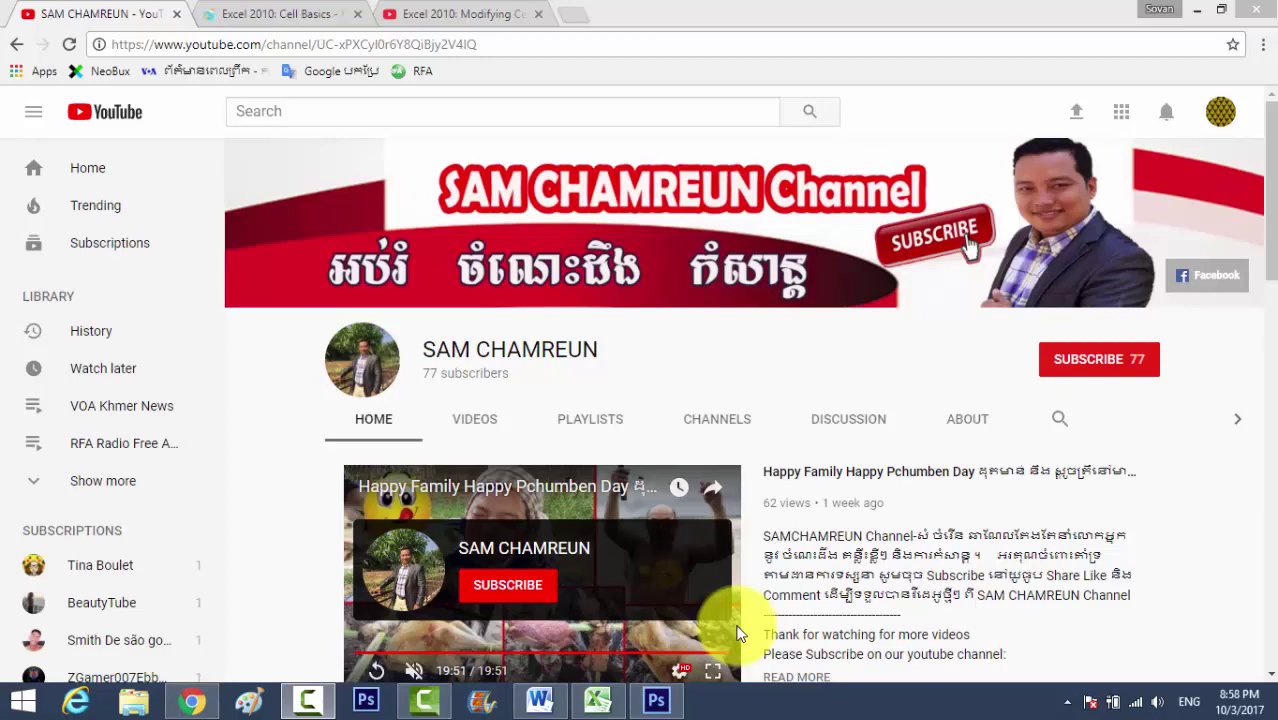
Step: Switch from the YouTube channel page to the Word document 'Excel 2010: Cell Basic in Excel'
left_click(540, 698)
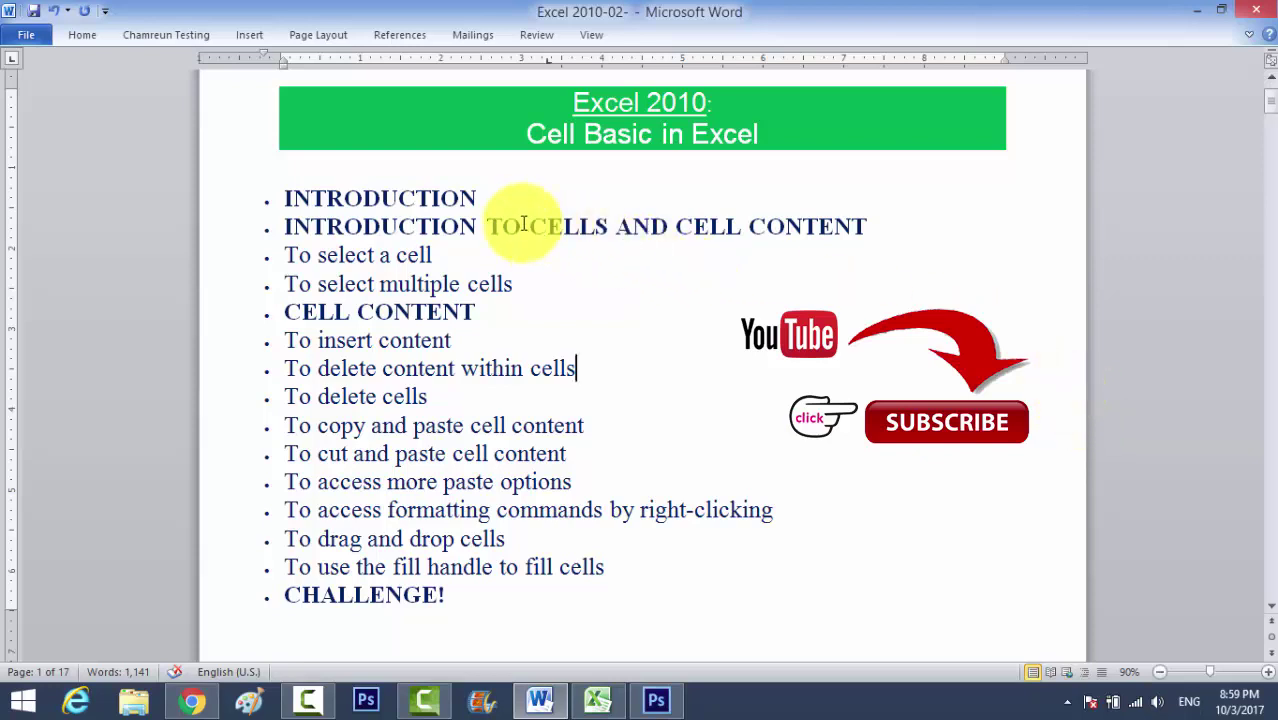
left_click_drag(532, 227, 866, 228)
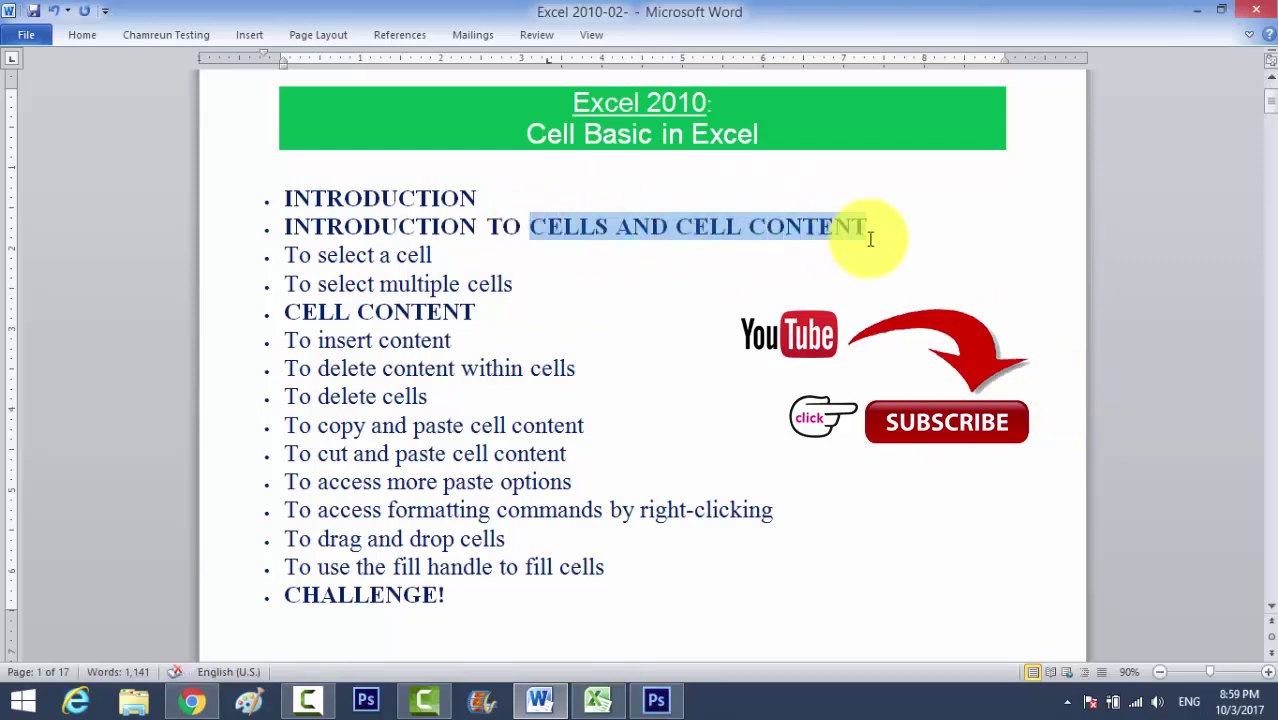
left_click_drag(444, 256, 318, 256)
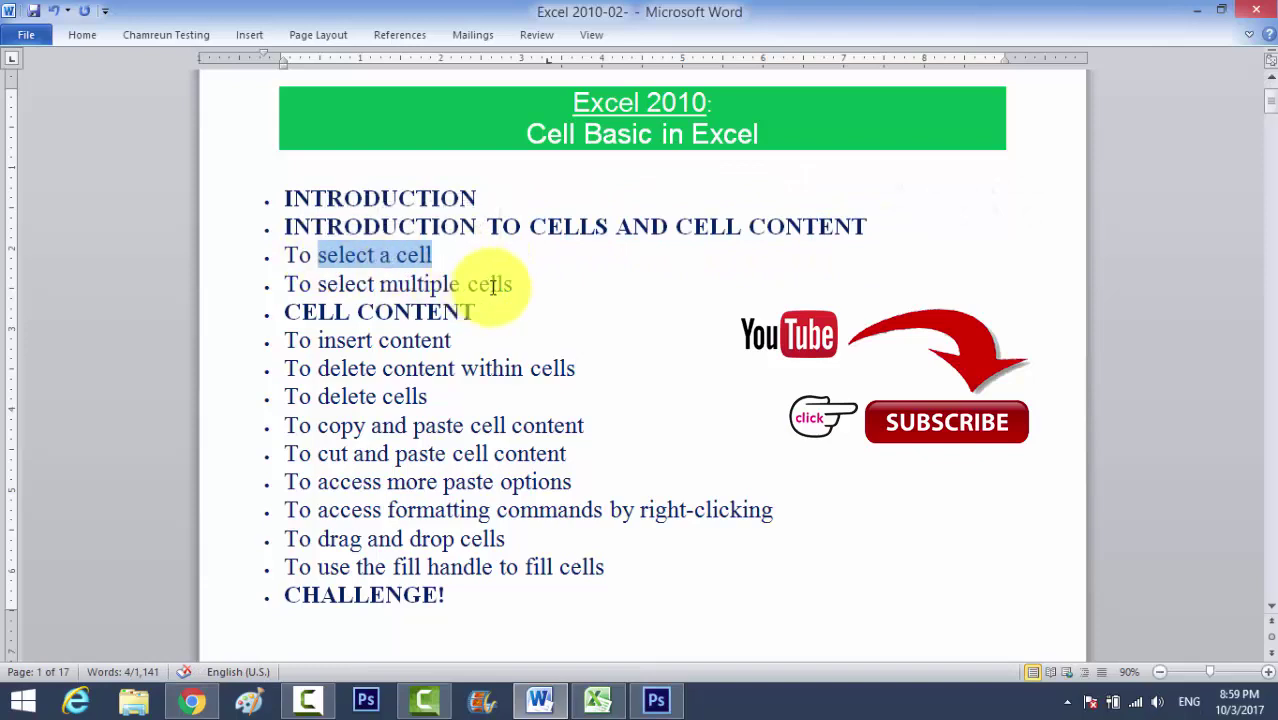
left_click_drag(513, 285, 350, 285)
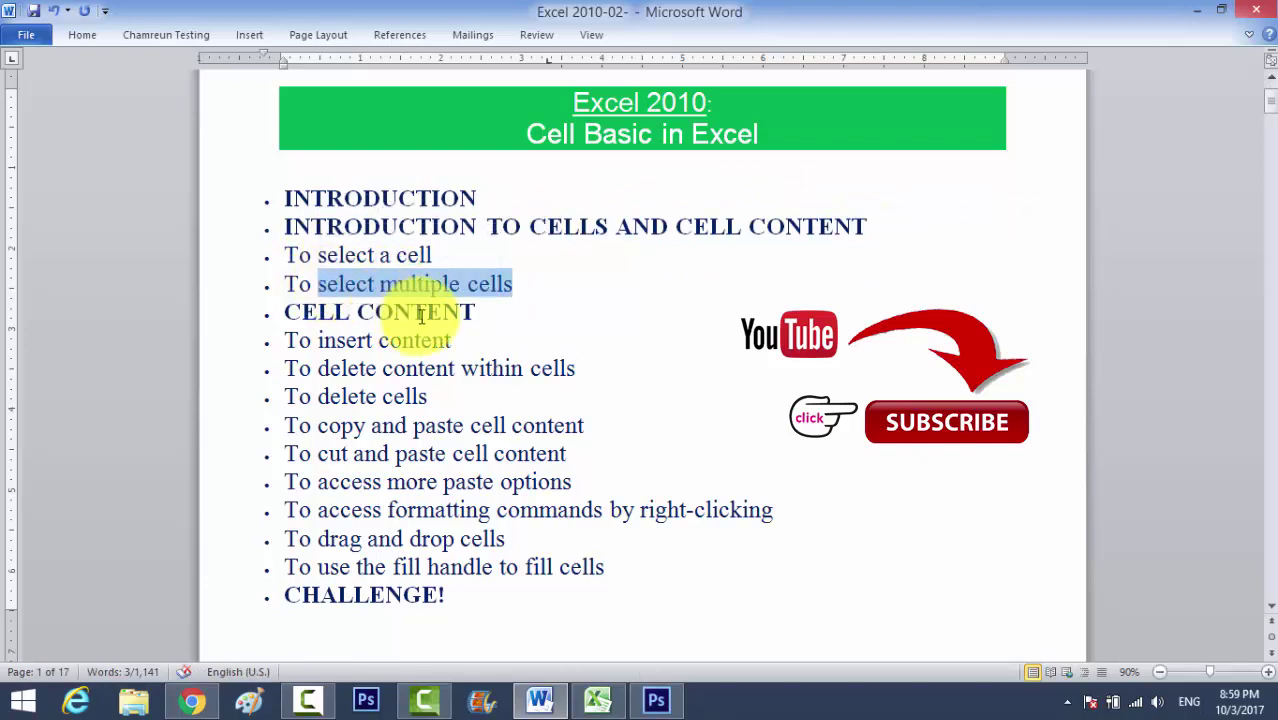
left_click(540, 258)
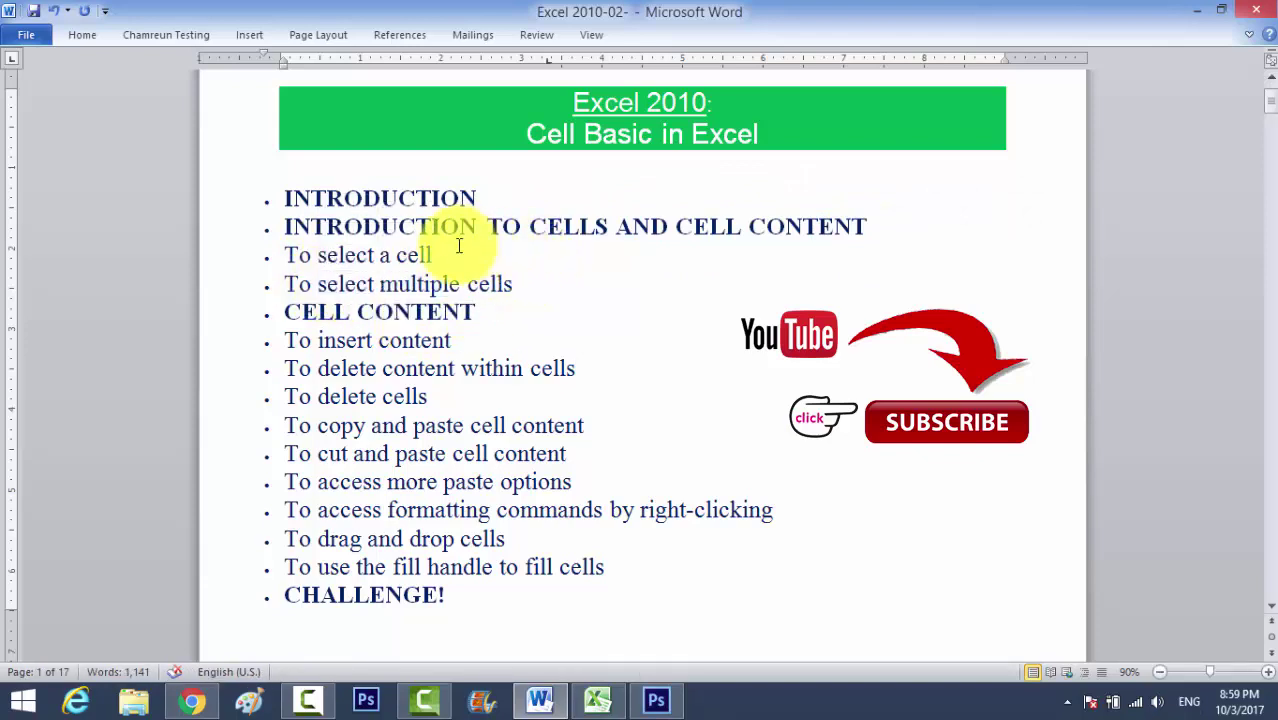
left_click_drag(455, 248, 326, 256)
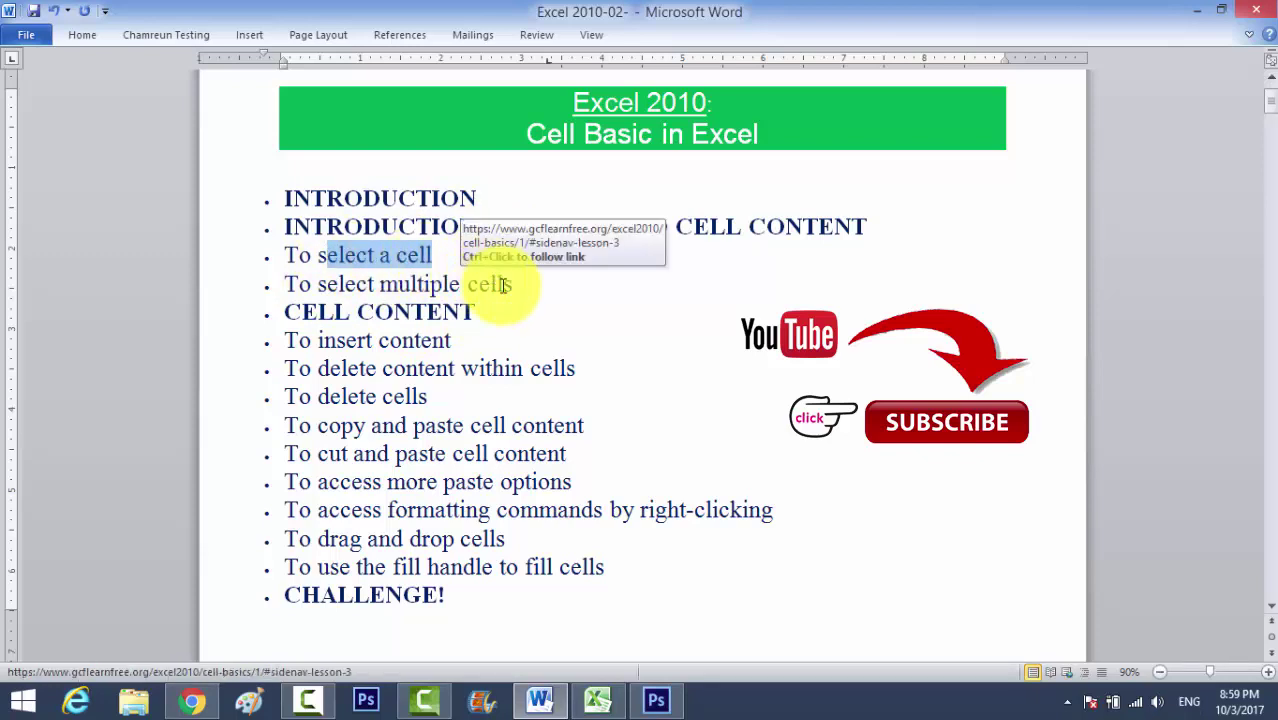
left_click_drag(512, 284, 314, 281)
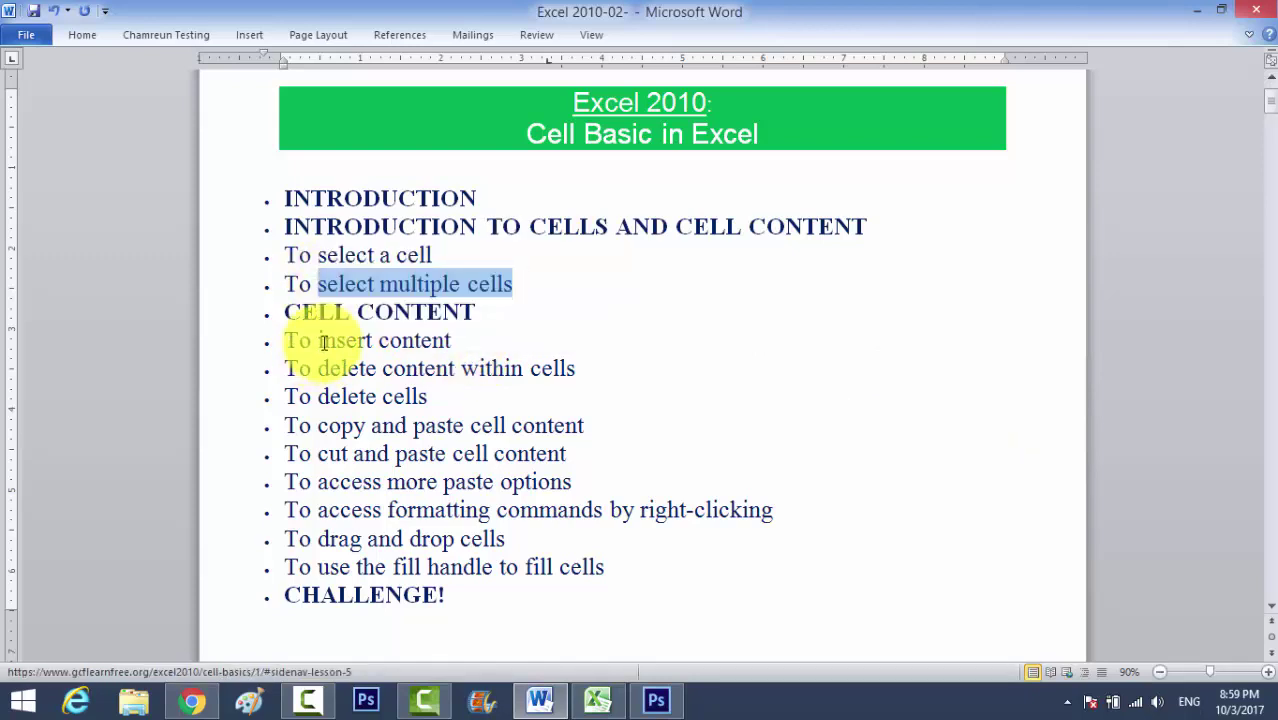
left_click_drag(285, 342, 468, 352)
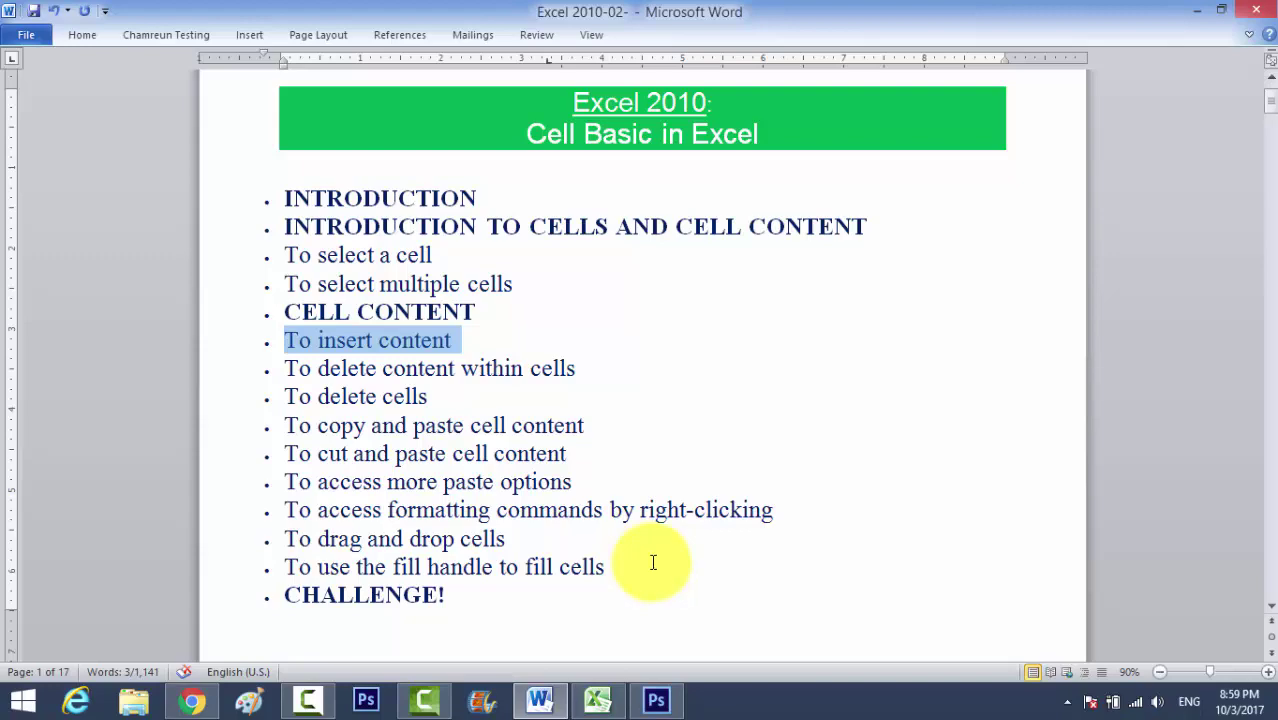
mouse_move(597, 700)
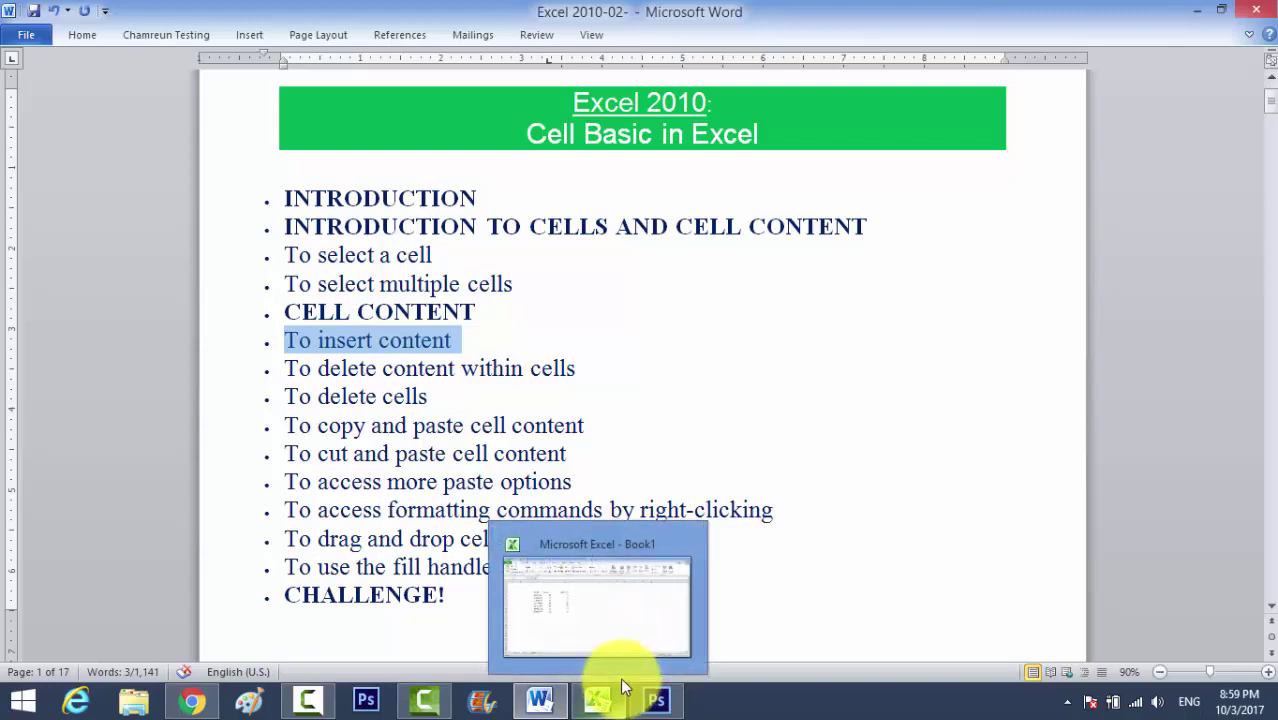
Step: Scroll to page 3's 'The cell' section and select its annotated Excel screenshot
left_click(844, 374)
scroll(840, 400, "down", 2)
scroll(836, 428, "down", 6)
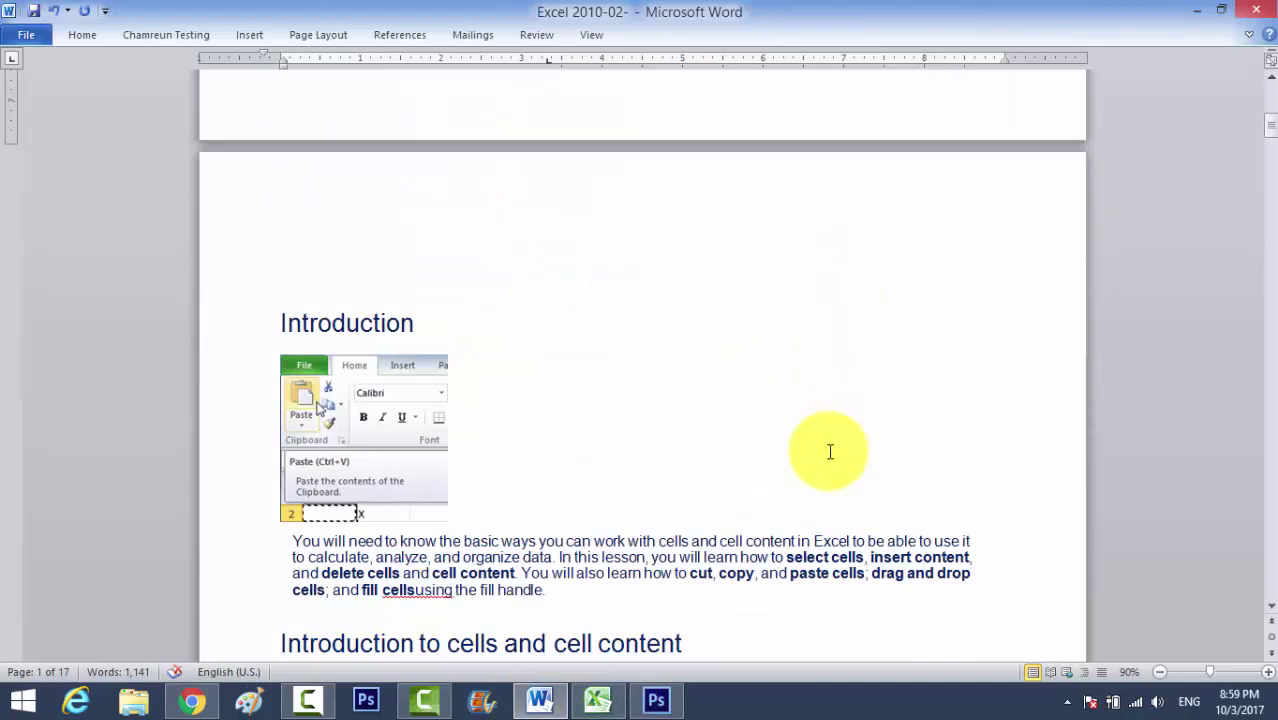
scroll(827, 448, "down", 5)
scroll(830, 451, "down", 8)
scroll(830, 451, "up", 2)
scroll(830, 451, "up", 1)
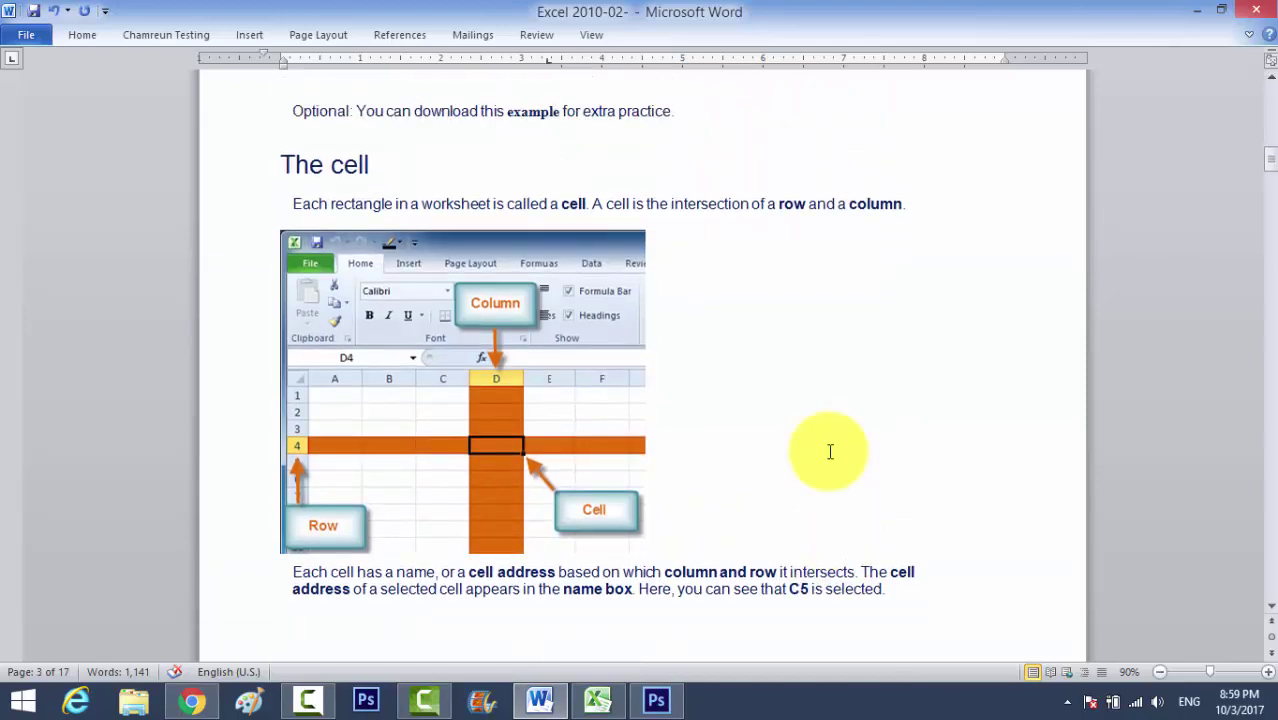
scroll(830, 451, "down", 1)
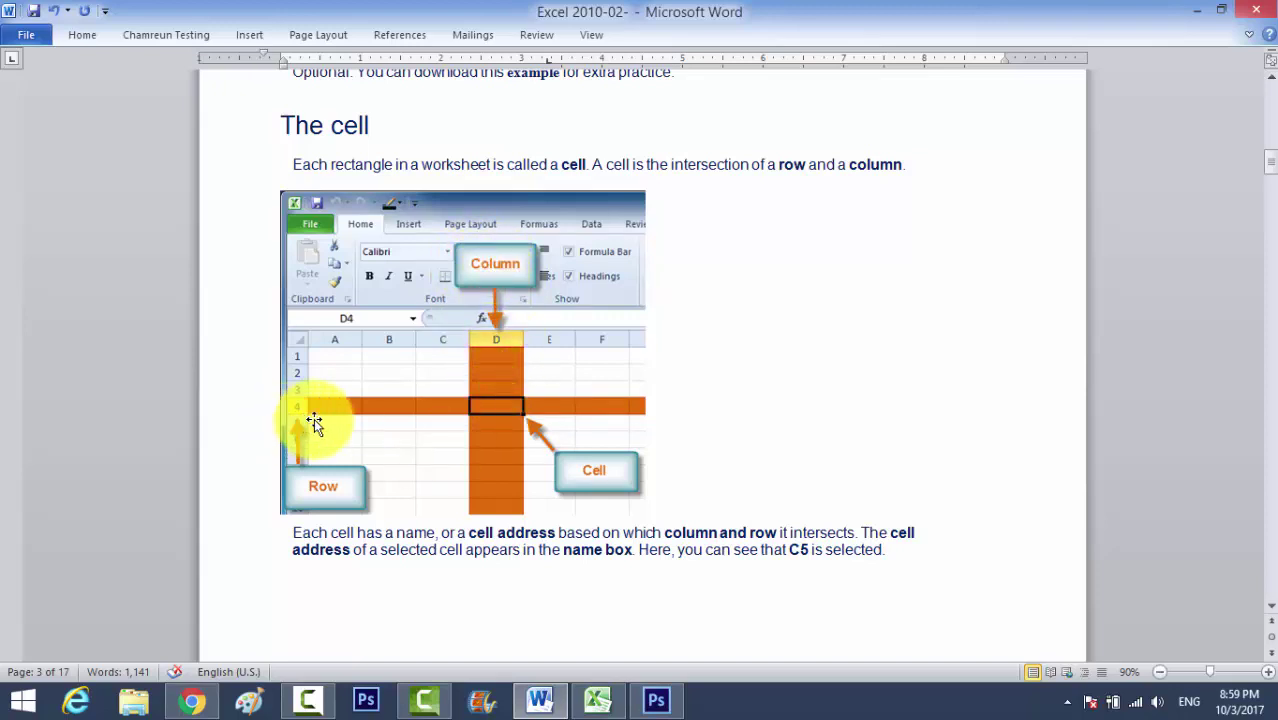
left_click(499, 406)
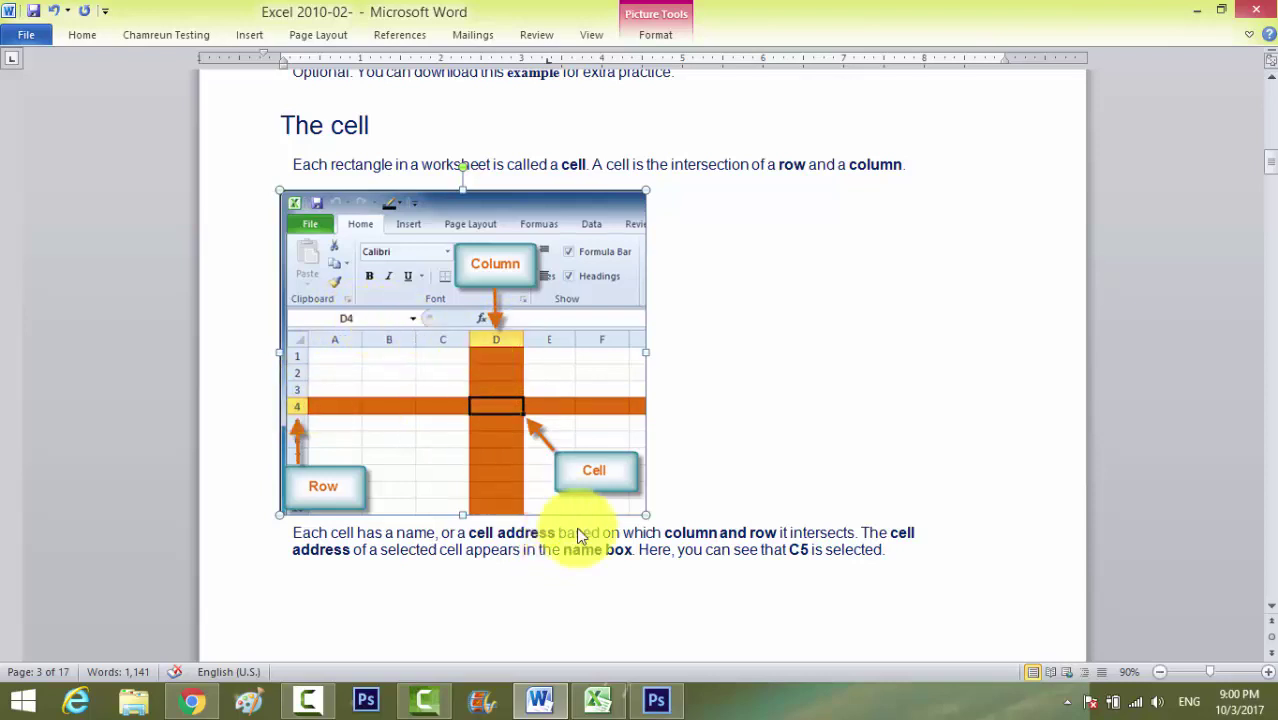
Step: Switch to Excel's Book1 and make cells I10, C13, G16, D13 and C13 active
left_click(597, 697)
left_click(533, 350)
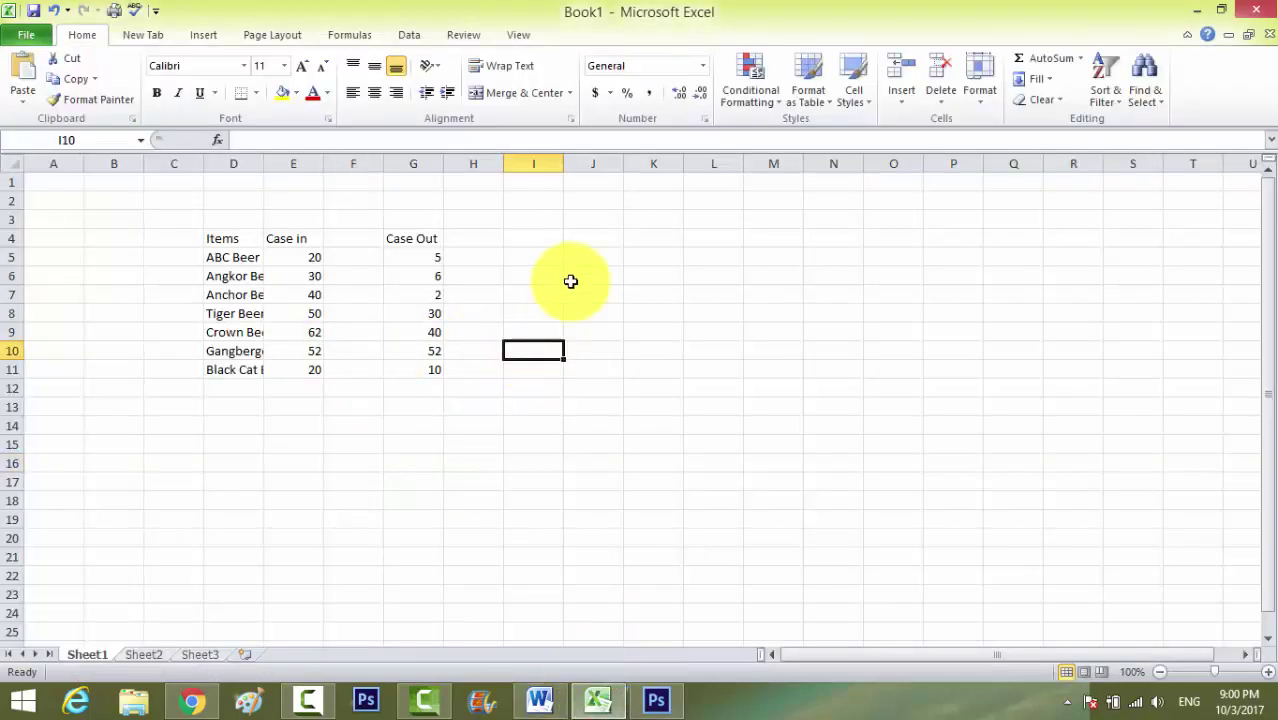
left_click(185, 398)
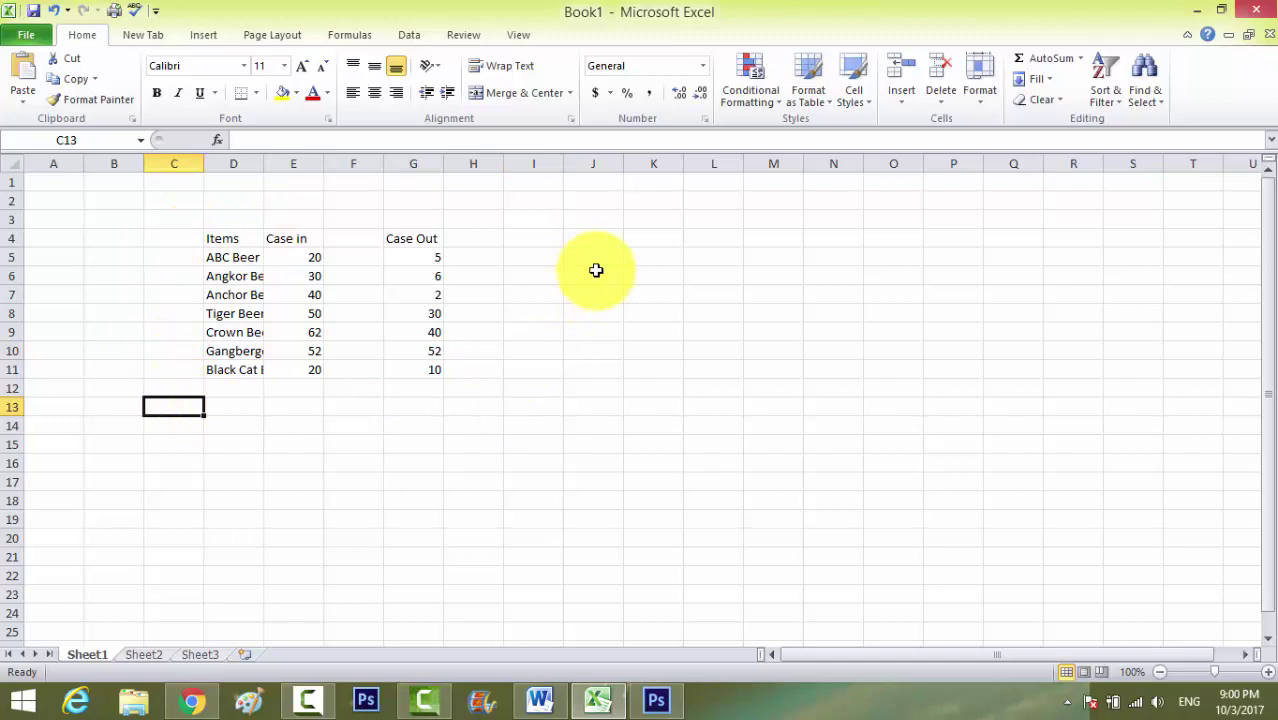
left_click(416, 459)
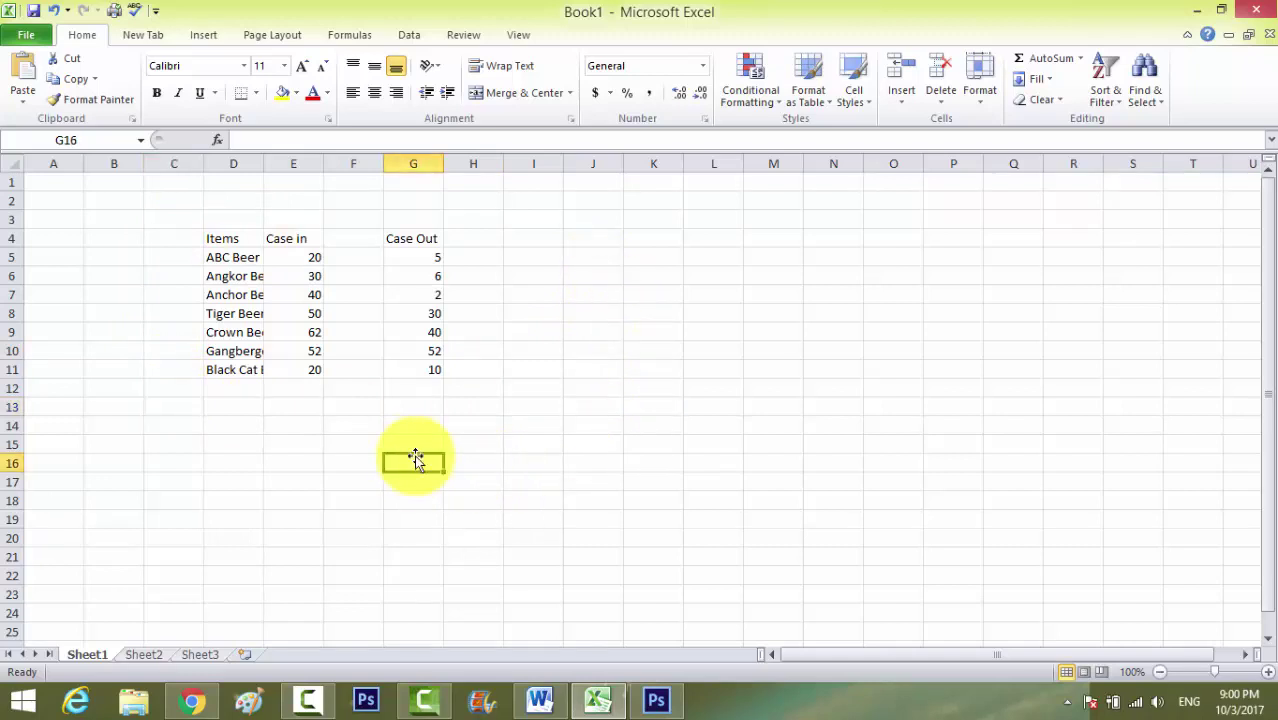
left_click(250, 405)
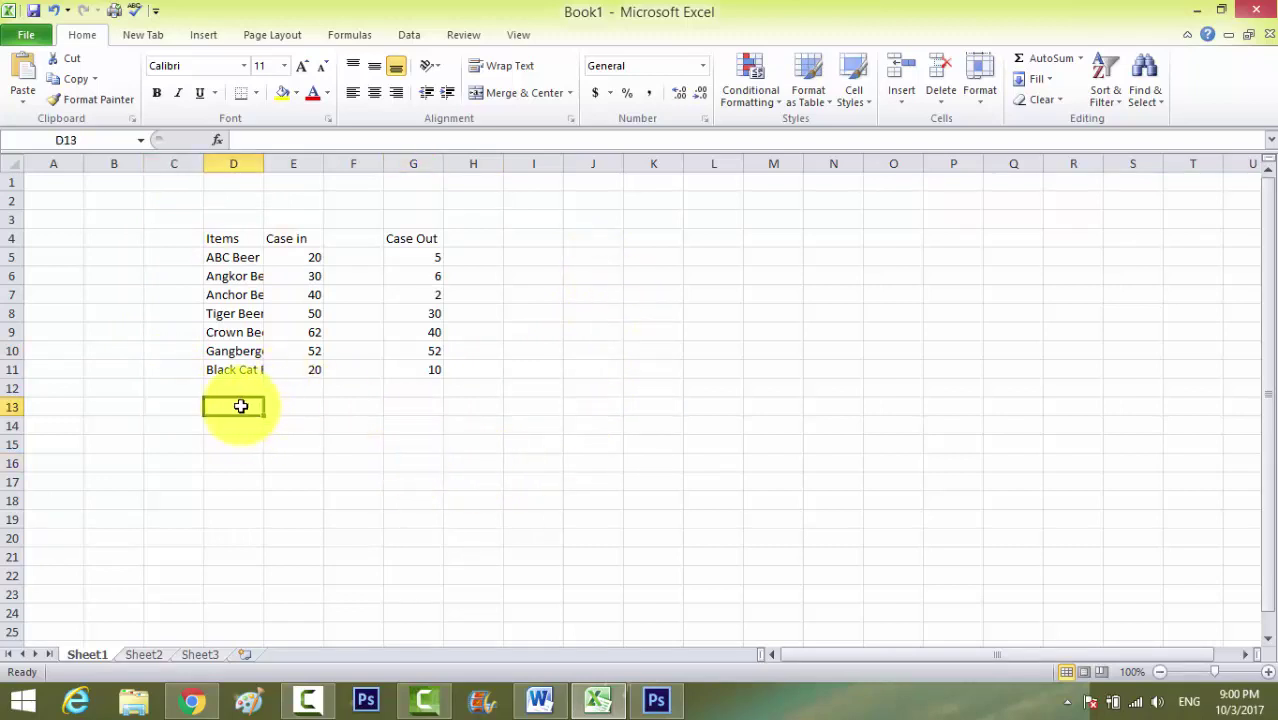
left_click(180, 408)
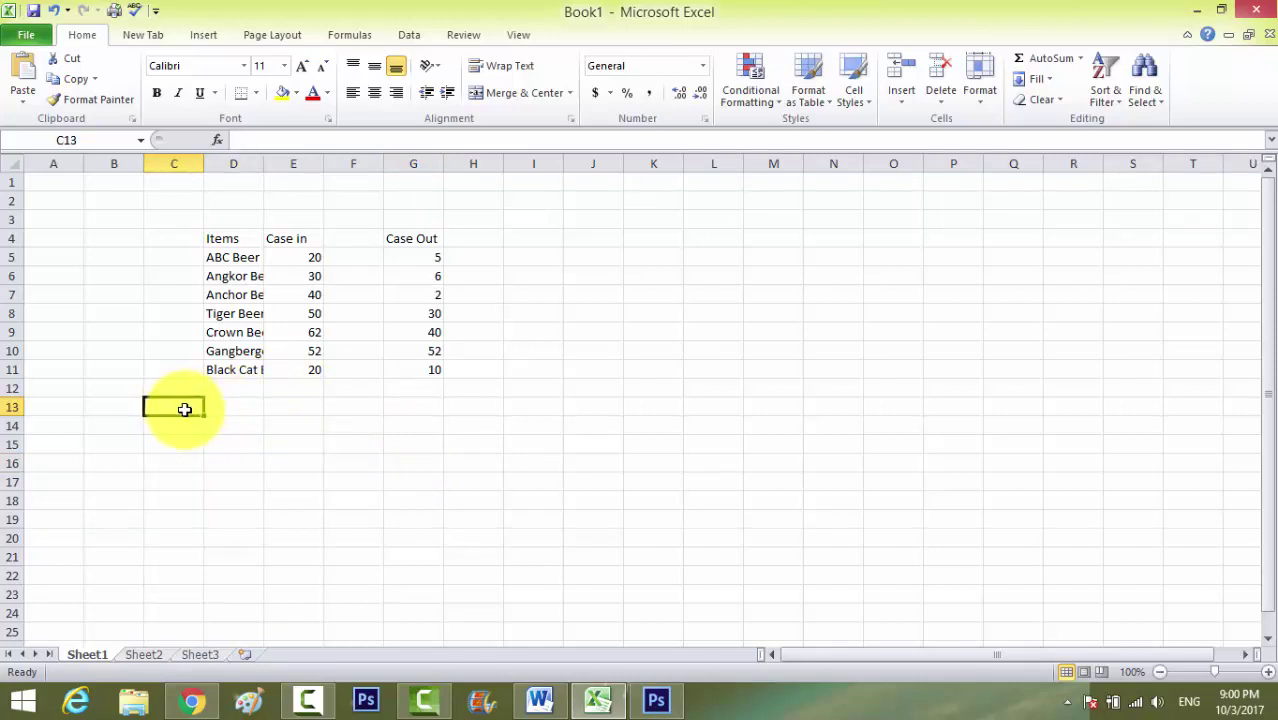
Step: Select column C, then cells C13 and C12, then the ranges C13:E15 and C13:G17
left_click(185, 161)
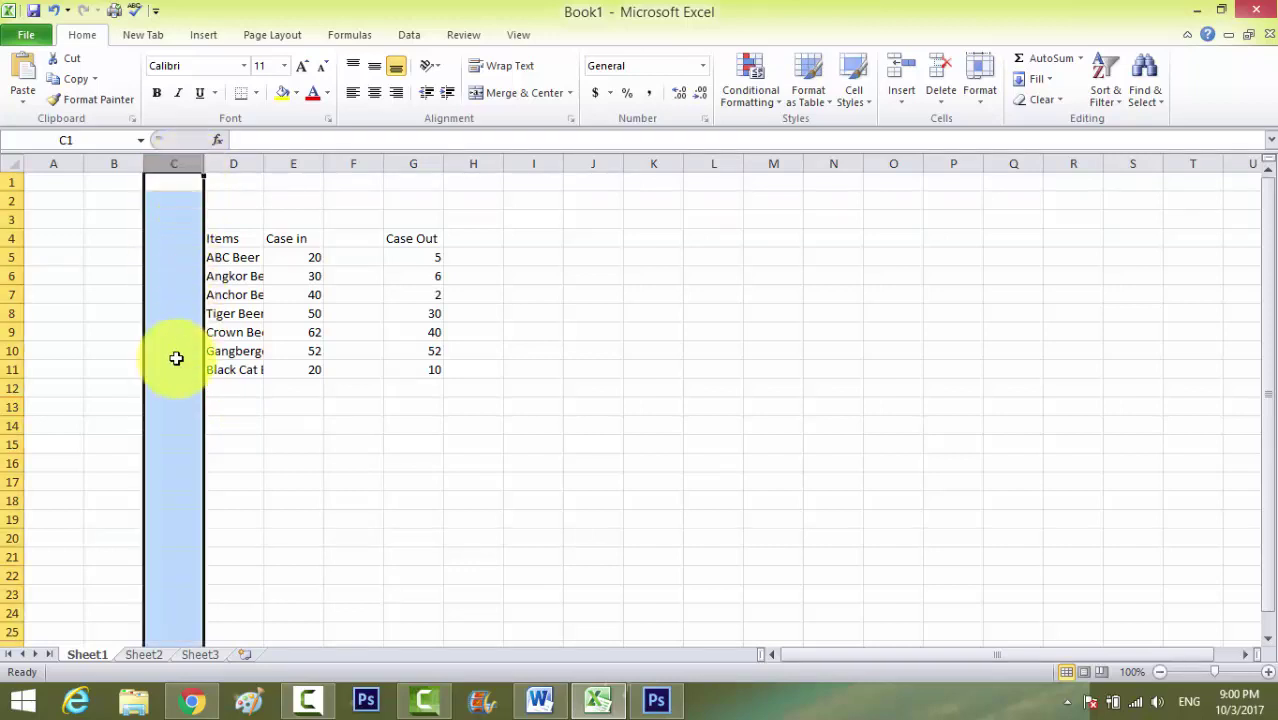
left_click(176, 410)
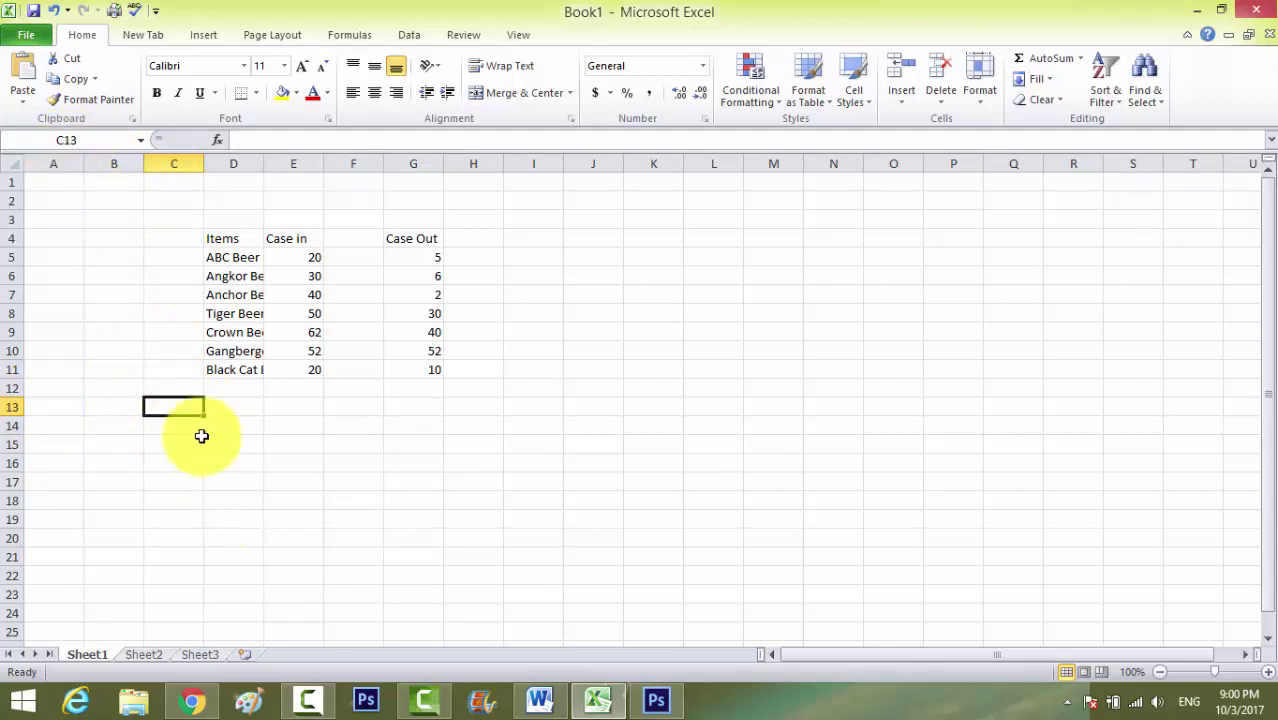
left_click(184, 383)
left_click_drag(186, 405, 310, 441)
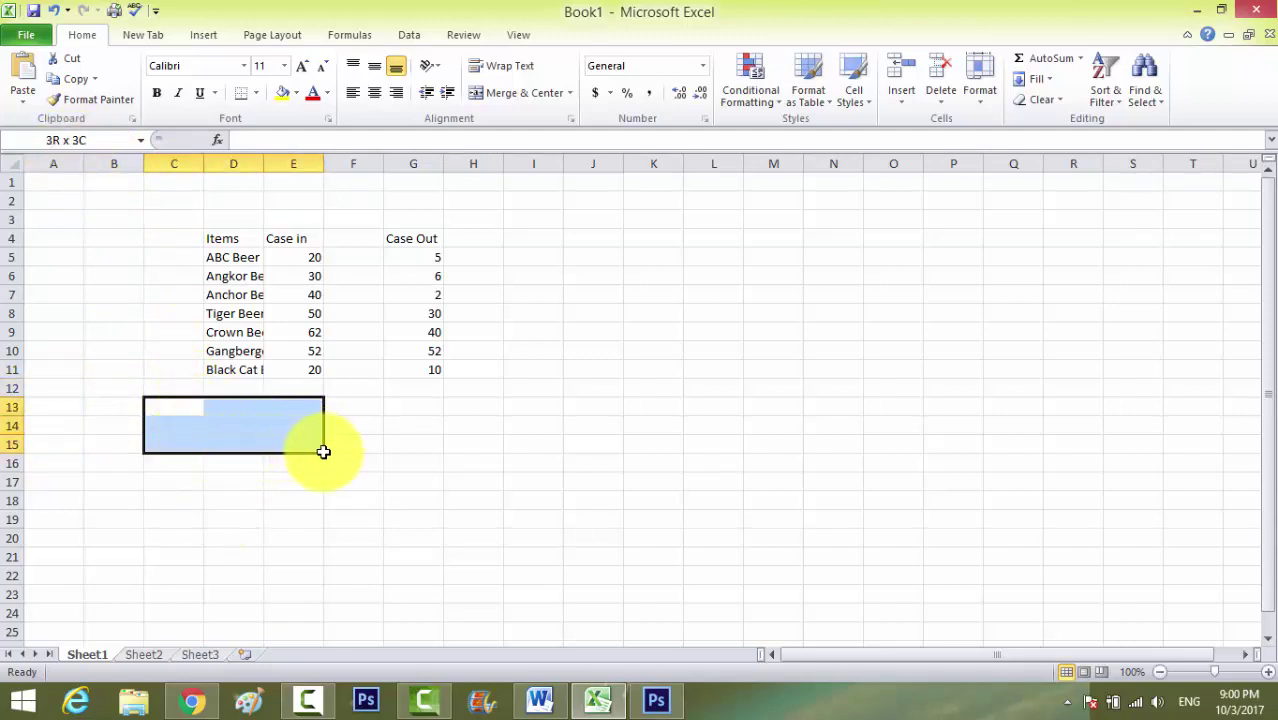
left_click_drag(313, 440, 810, 585)
left_click(406, 502)
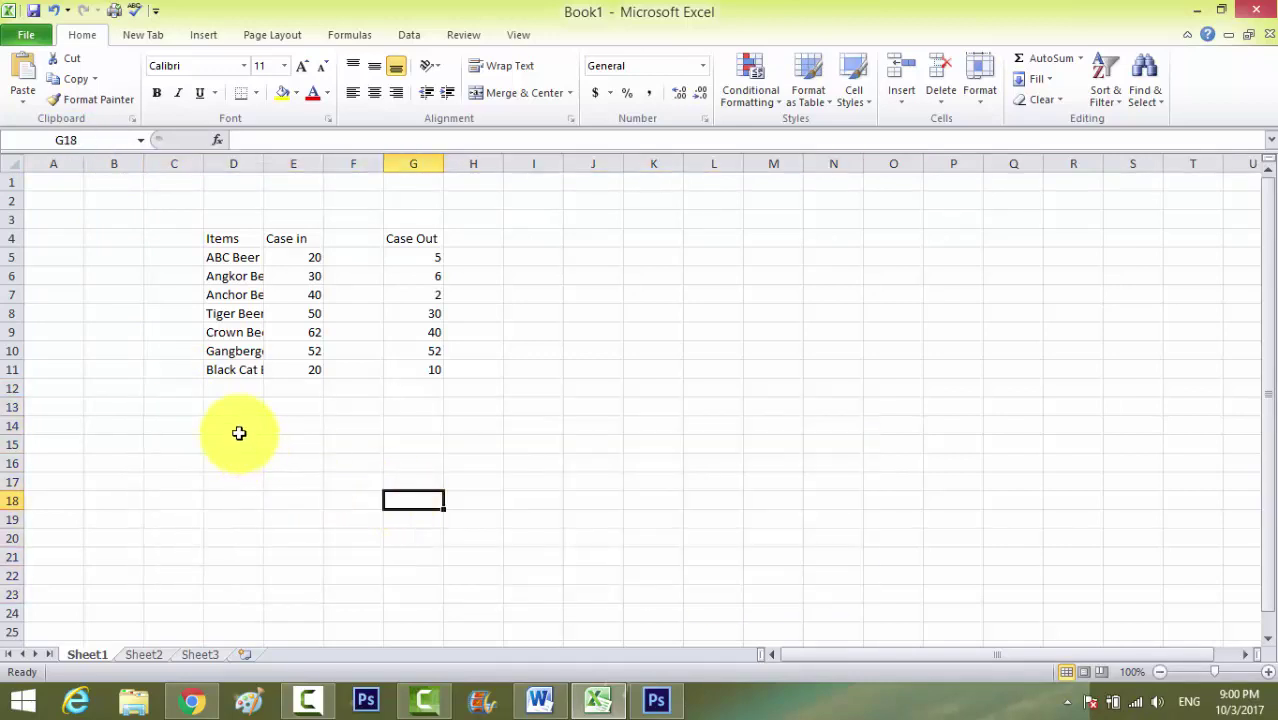
Step: Select the range D14:H20, then make cells K16, E14, D18 and F16 active
left_click_drag(240, 428, 497, 531)
left_click(676, 463)
left_click(293, 428)
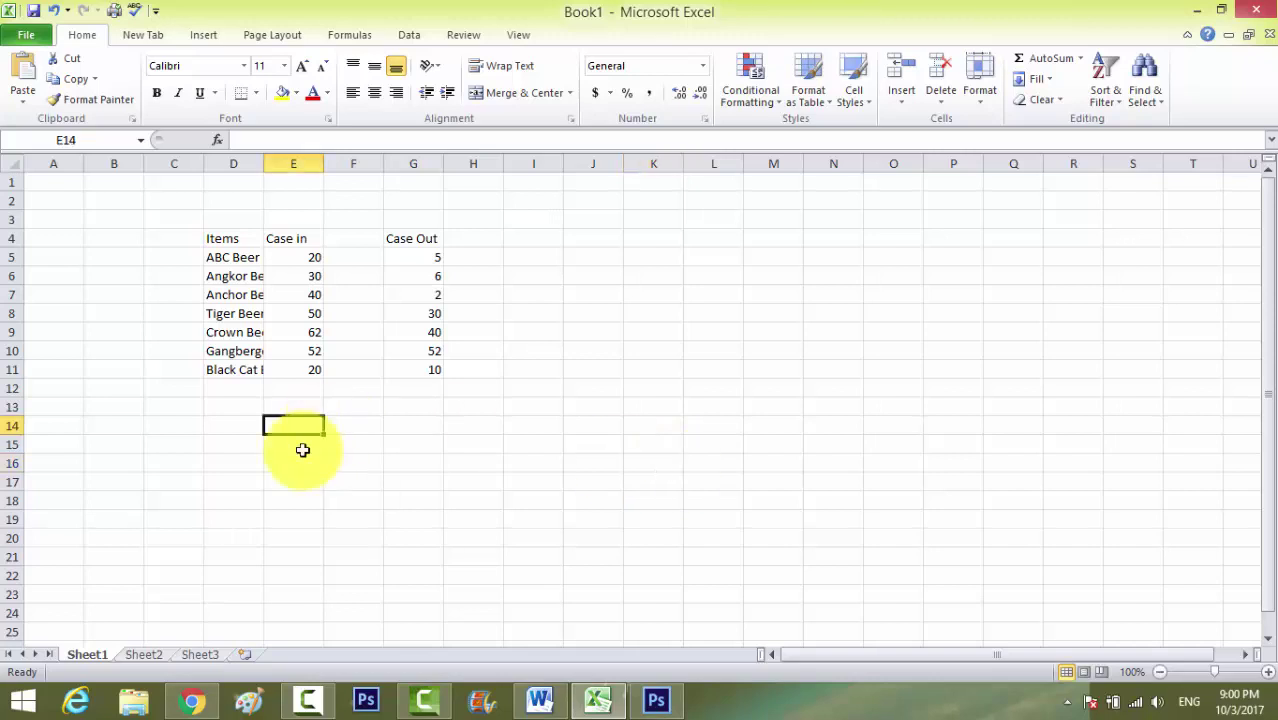
left_click(236, 502)
left_click(345, 458)
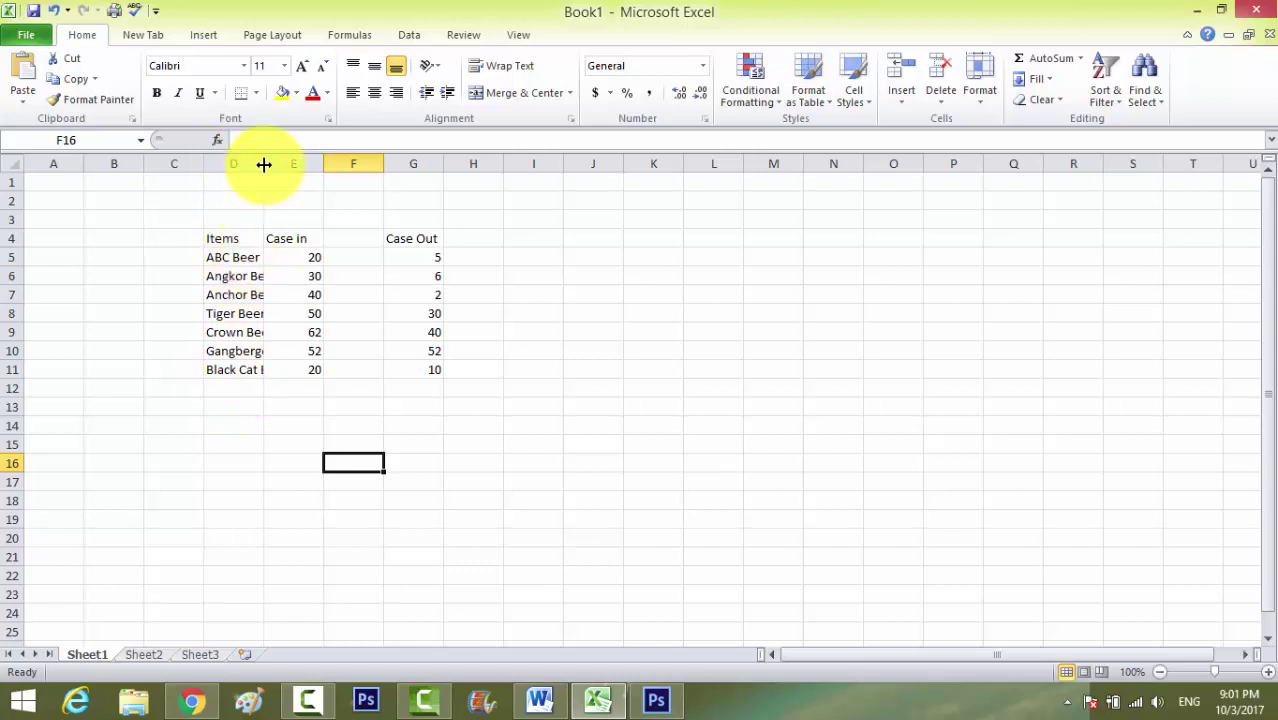
Step: Widen column D so names like Gangberge Beer fit, and select the item names D4:D11
left_click_drag(264, 164, 319, 164)
left_click(290, 351)
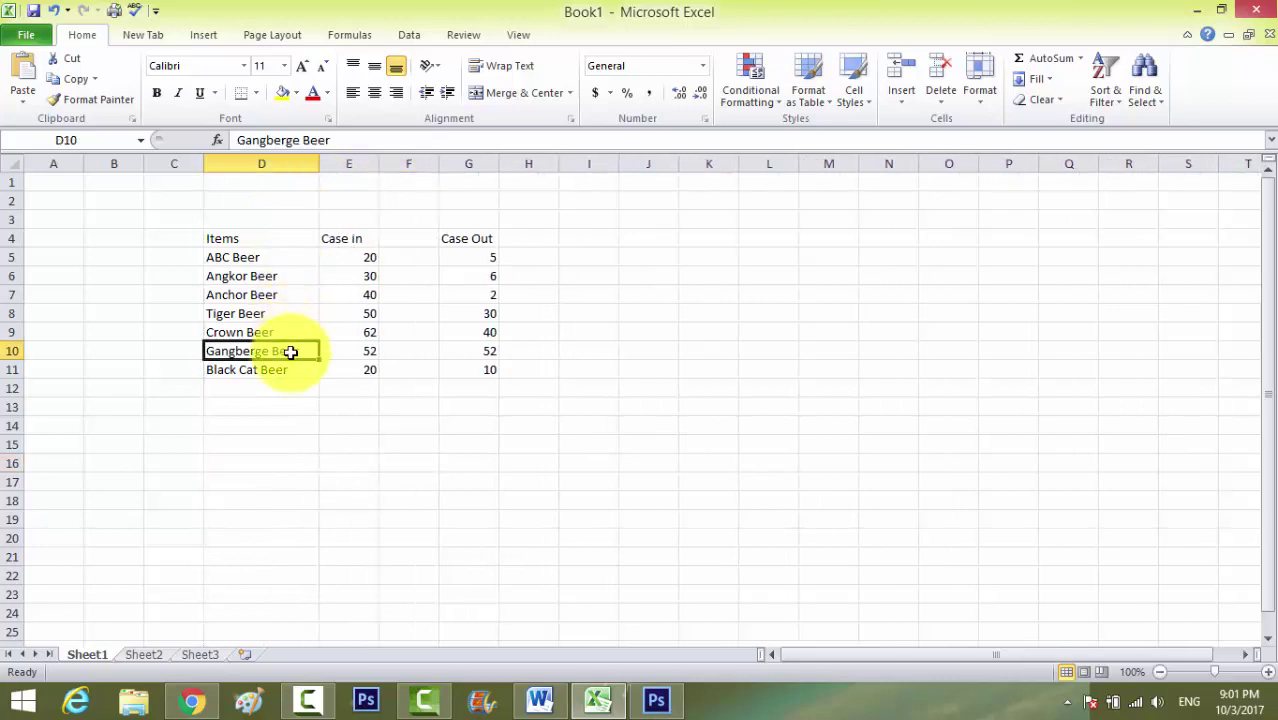
left_click_drag(279, 244, 287, 372)
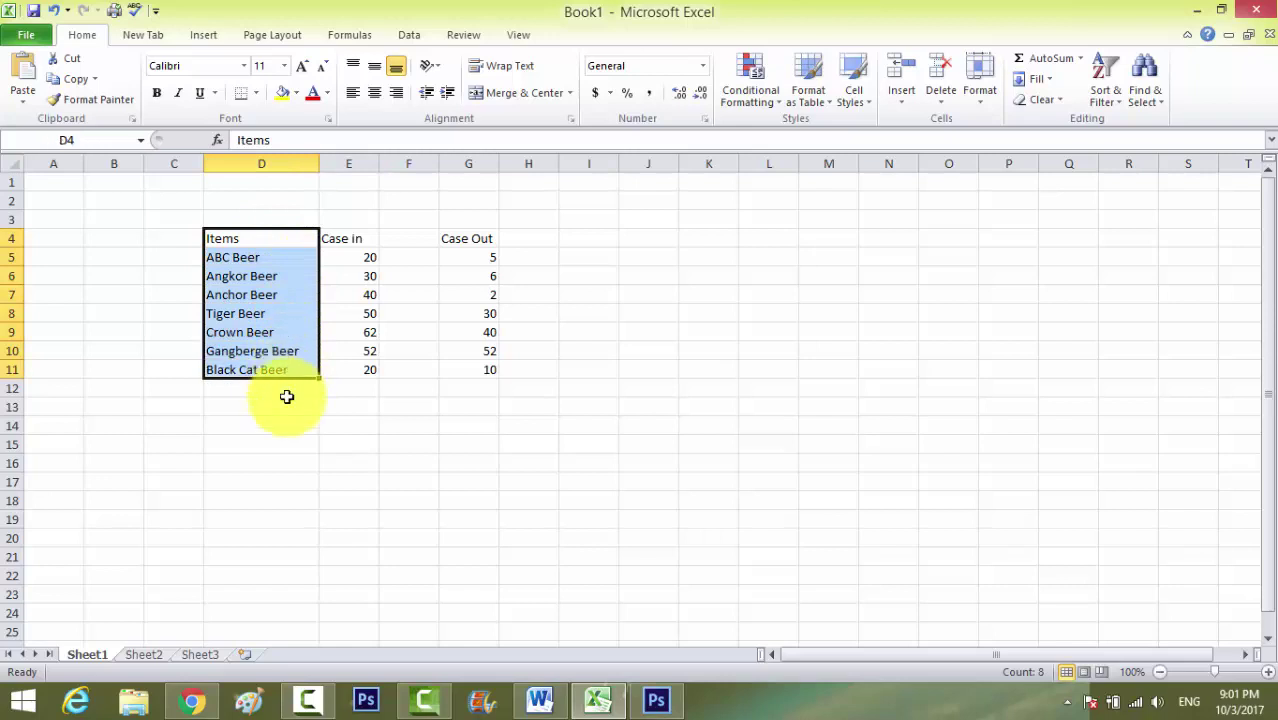
left_click(285, 444)
Step: Fill the header row D4:G4 yellow
left_click_drag(240, 240, 477, 236)
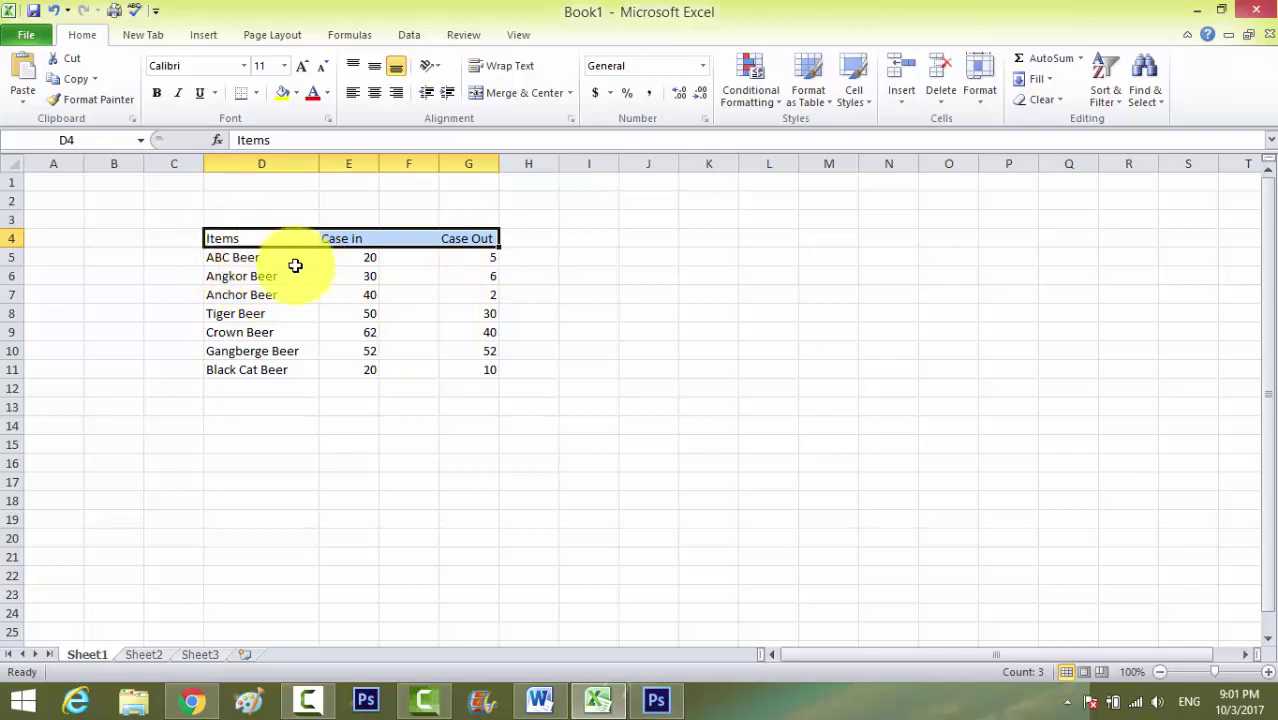
left_click(281, 95)
left_click(385, 332)
left_click(255, 238)
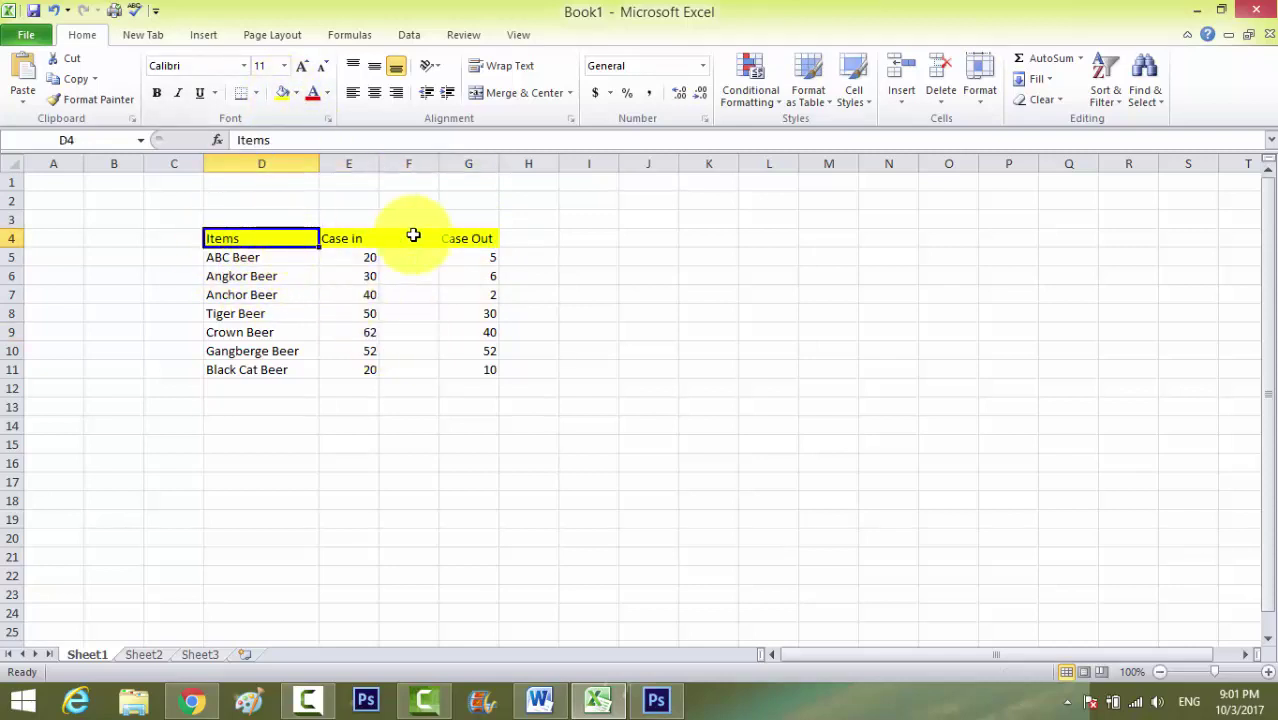
left_click_drag(413, 235, 474, 237)
Step: Make cells G7, D5, D14, E9 and G5 active in turn
left_click(474, 300)
left_click(240, 257)
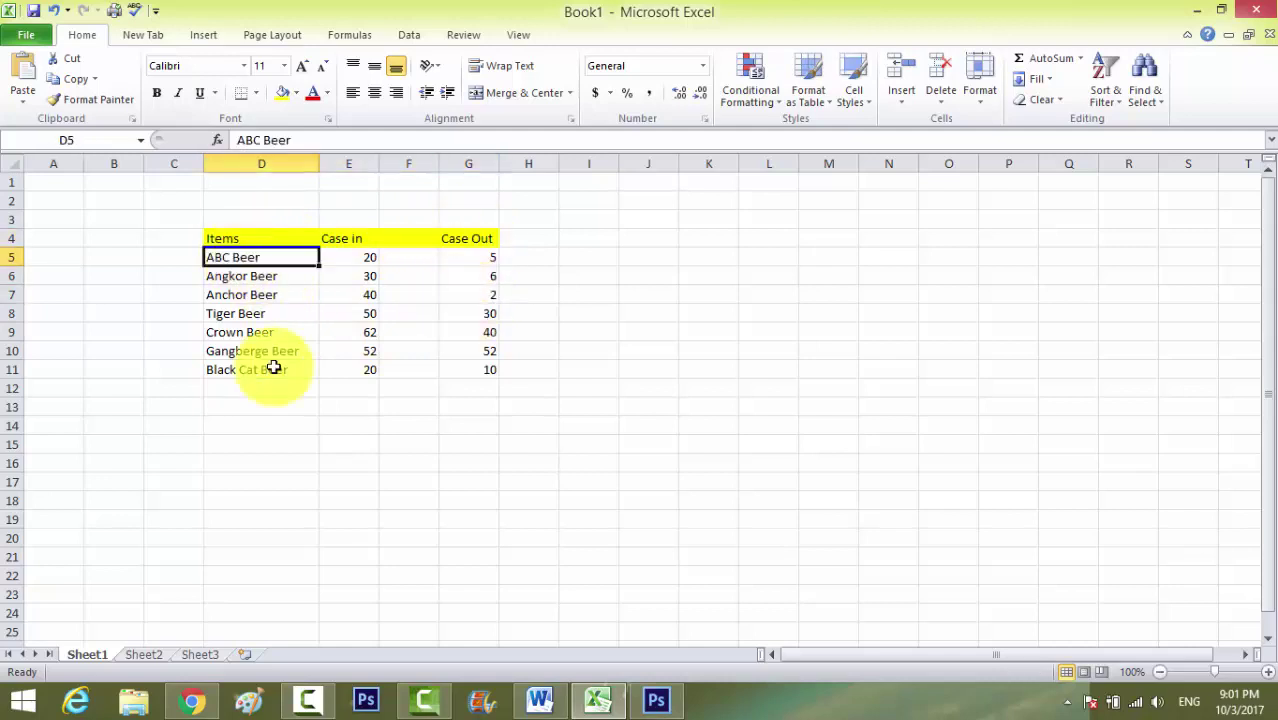
left_click(262, 425)
left_click(337, 332)
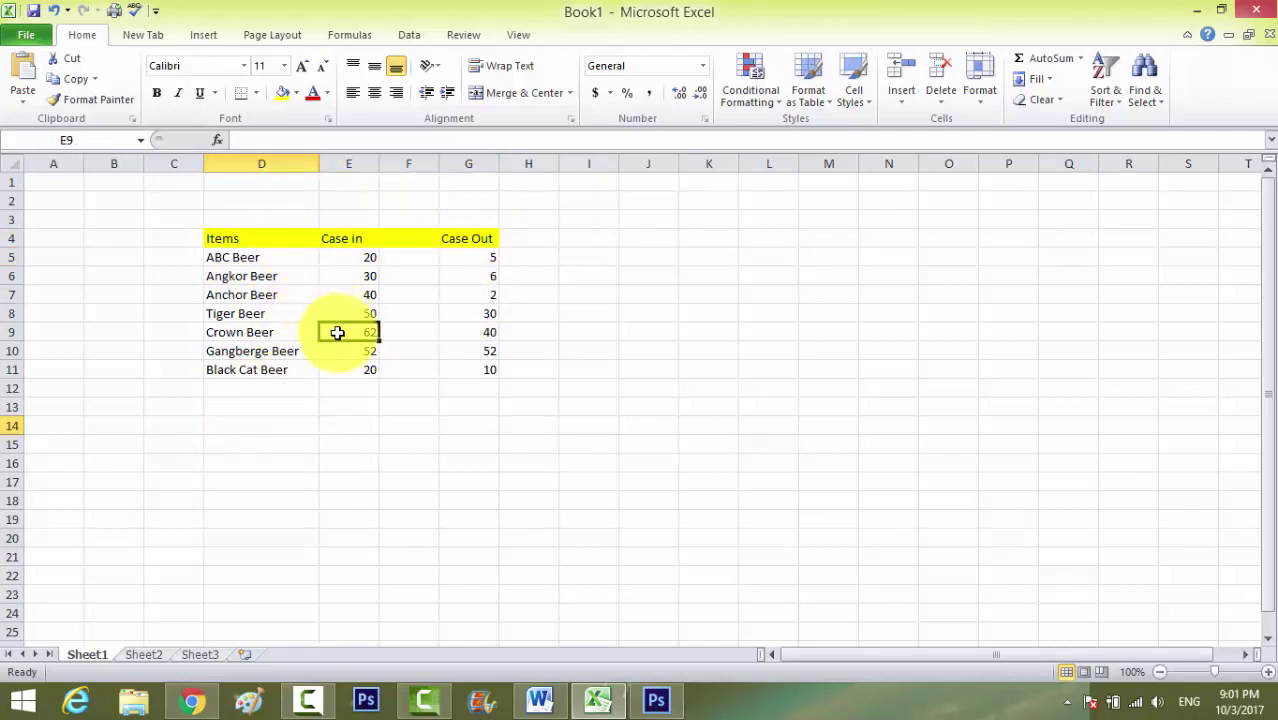
left_click(463, 255)
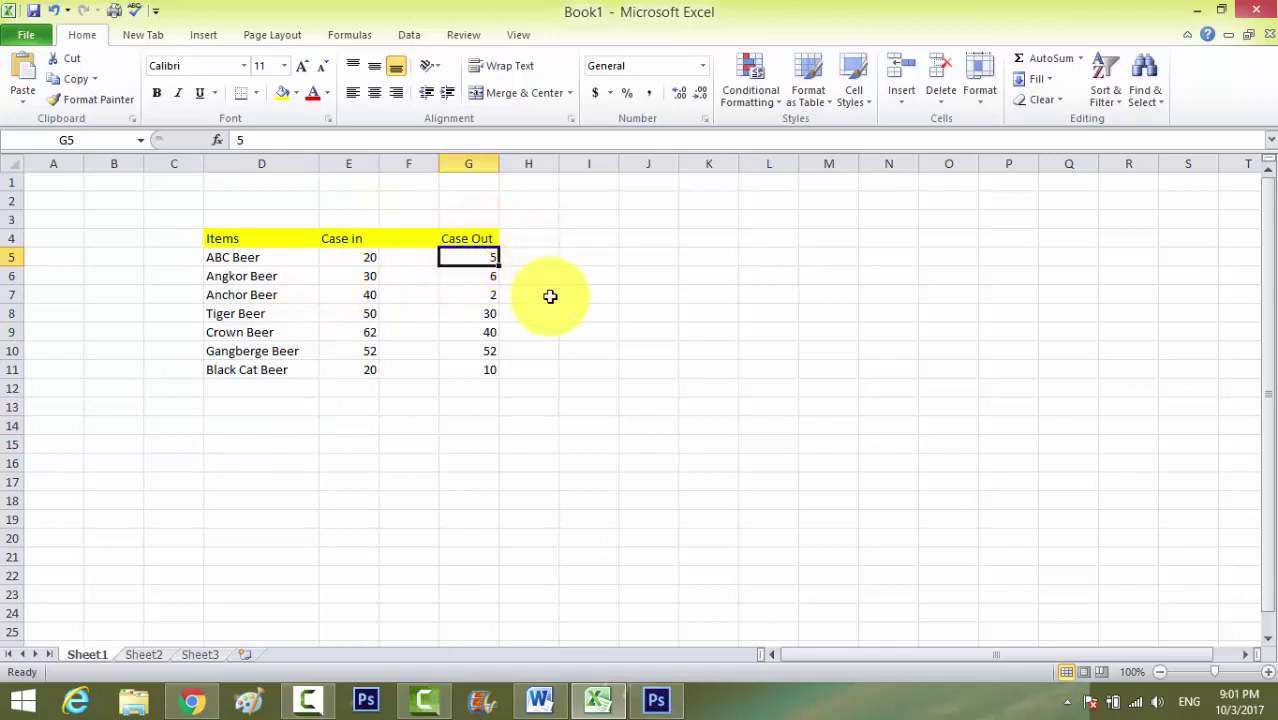
Step: Make cells G8, F7, E7, Anchor Beer's D7 and E8 active in turn
left_click(482, 313)
left_click(388, 291)
left_click(331, 294)
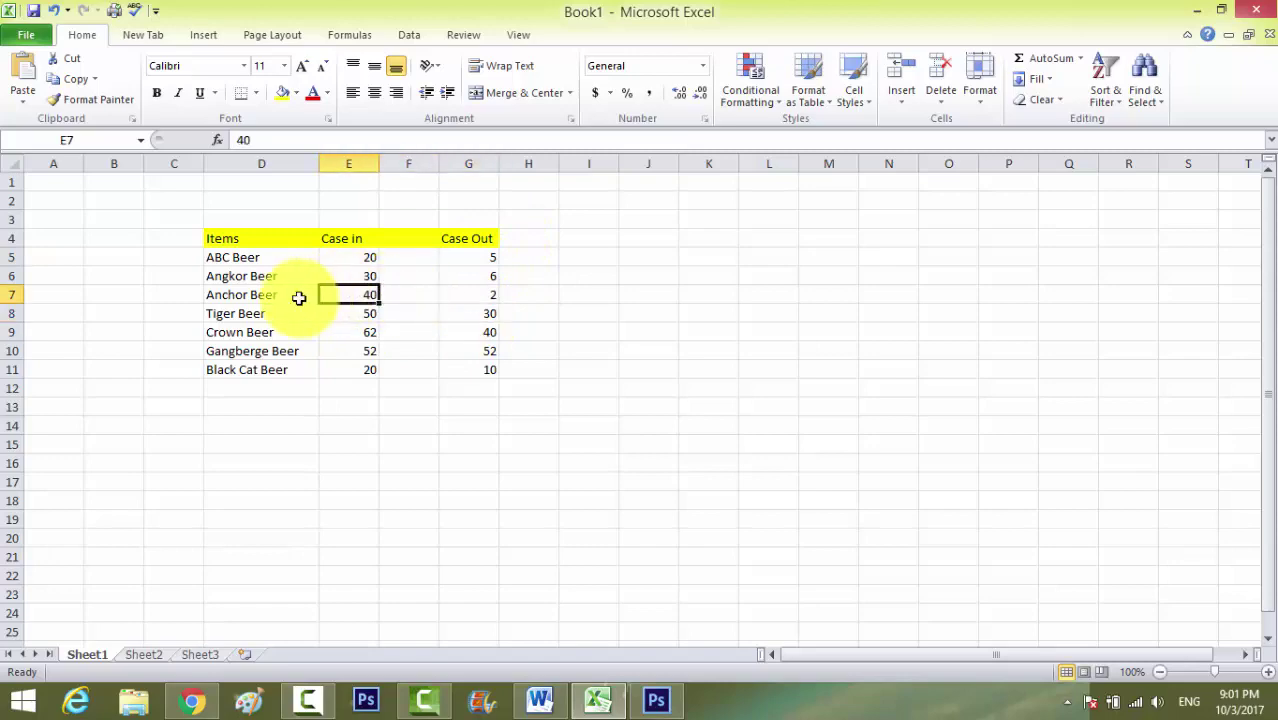
left_click(292, 296)
left_click(336, 318)
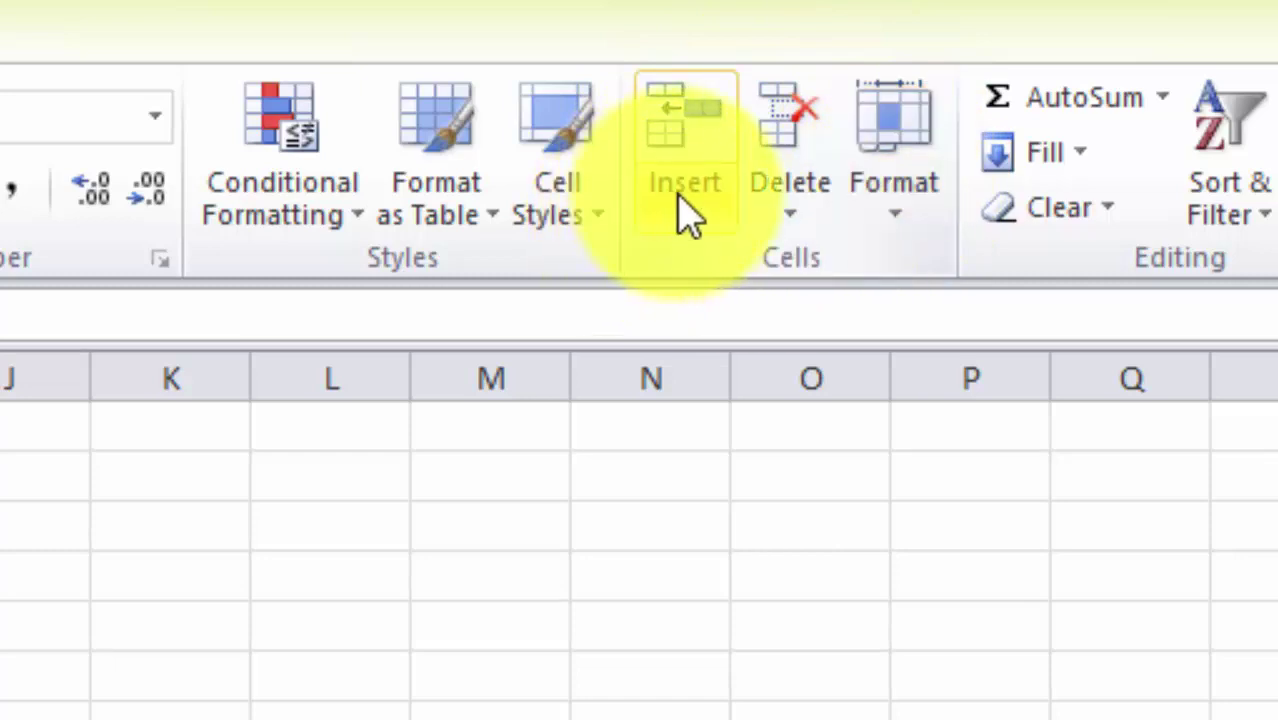
left_click(697, 230)
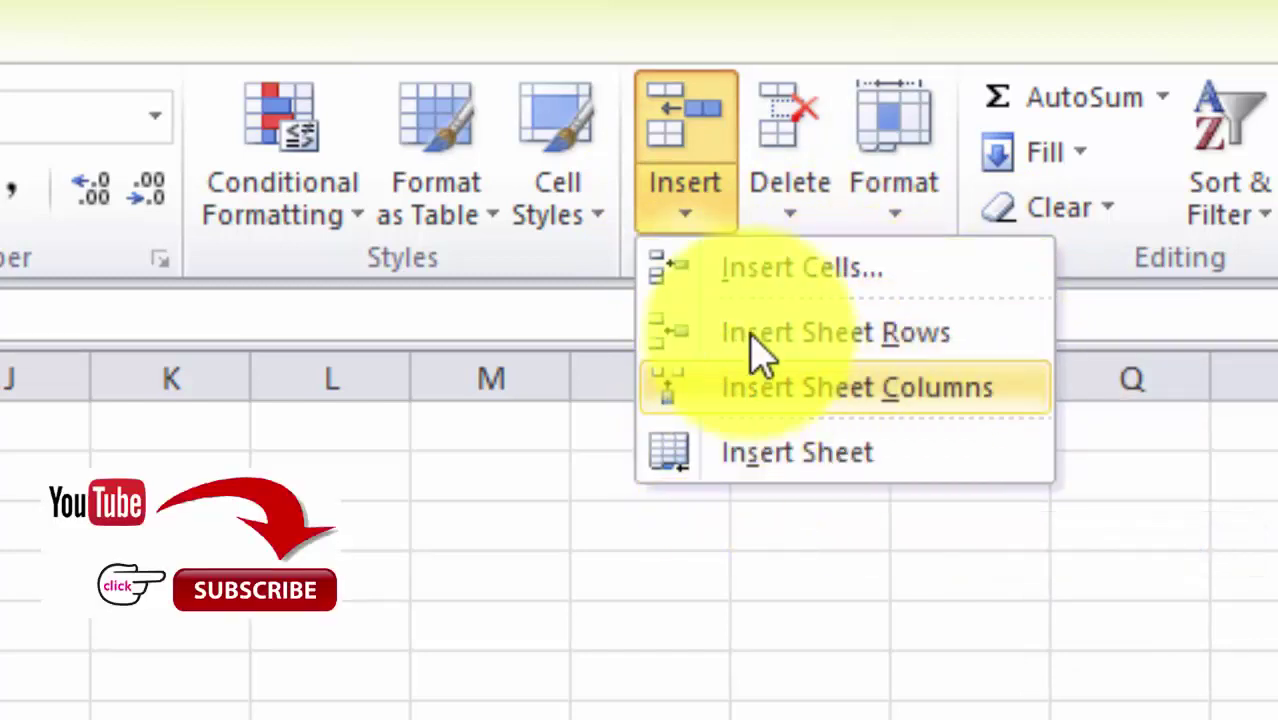
left_click(20, 705)
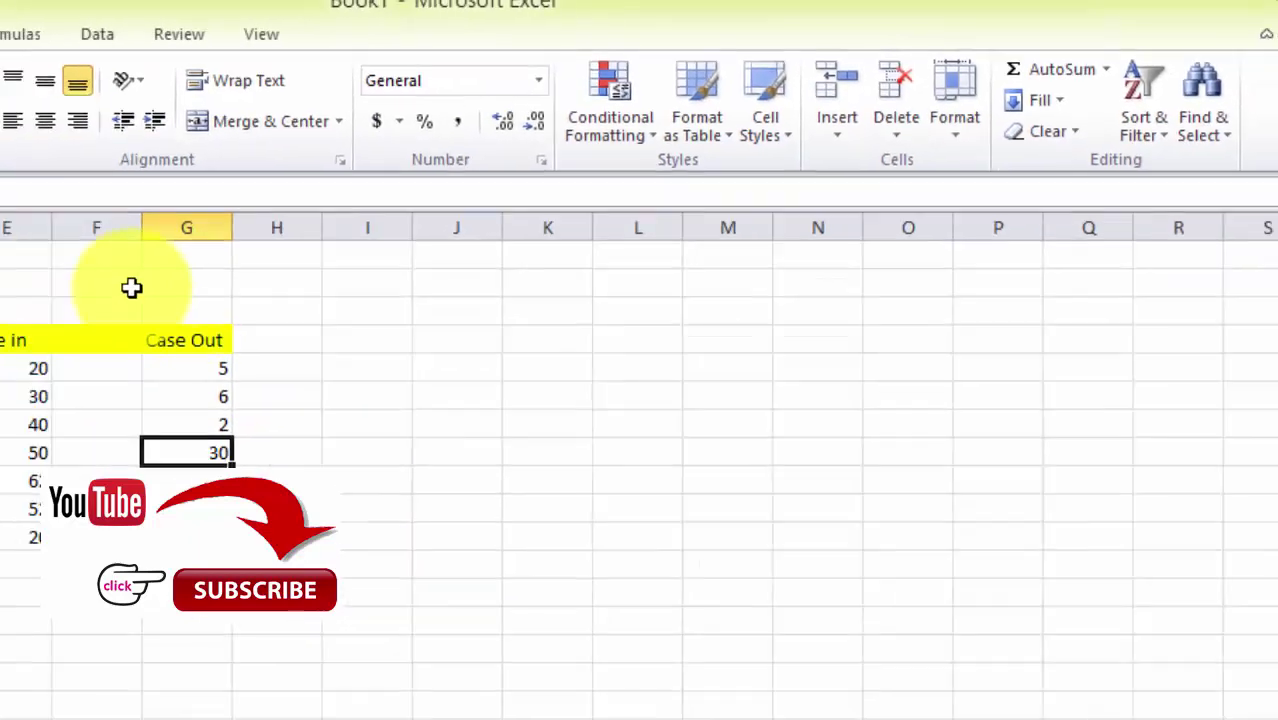
Step: Insert a blank sheet column at F, before Case Out
left_click(408, 200)
left_click_drag(442, 163, 442, 163)
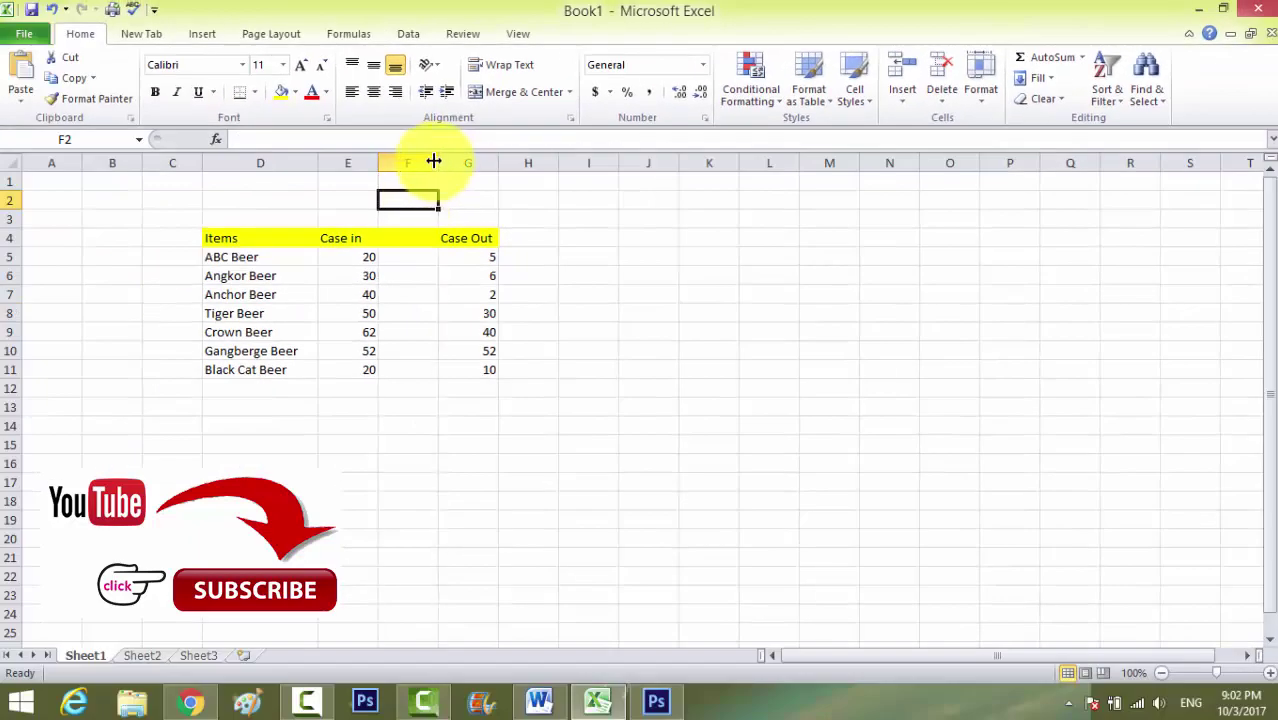
left_click(420, 157)
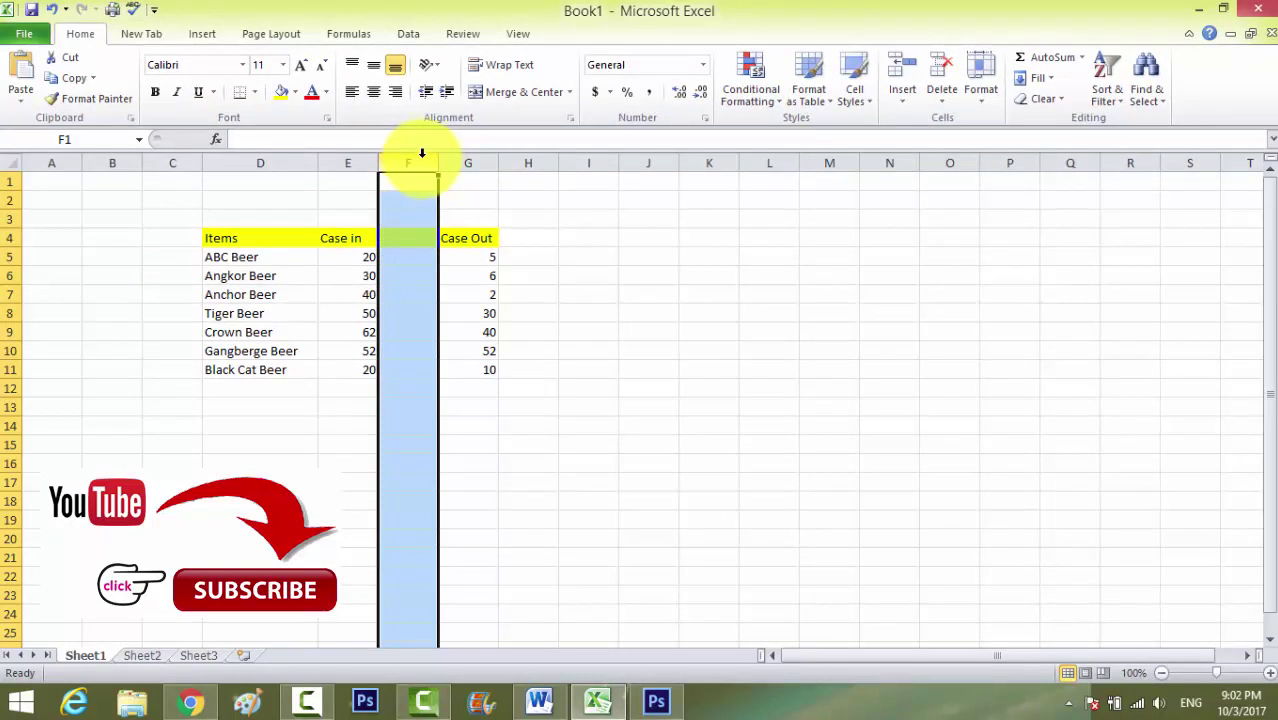
left_click(1056, 101)
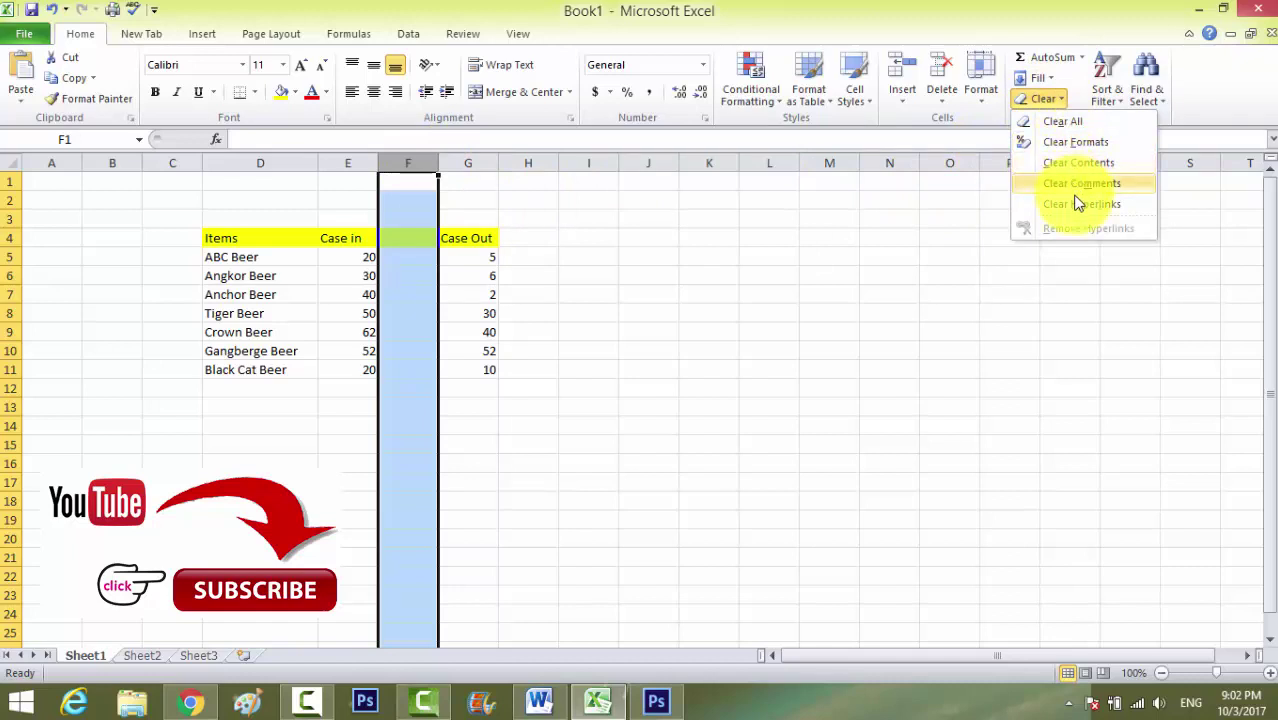
left_click(906, 99)
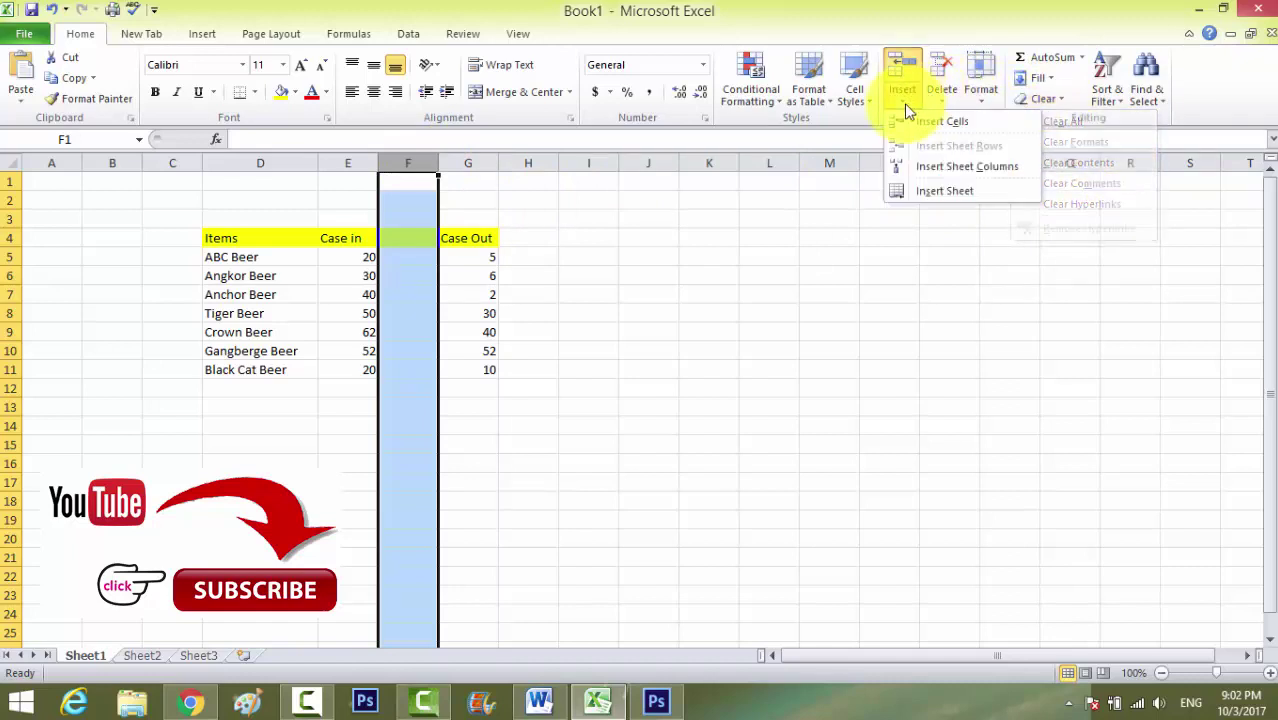
left_click(935, 167)
left_click(448, 333)
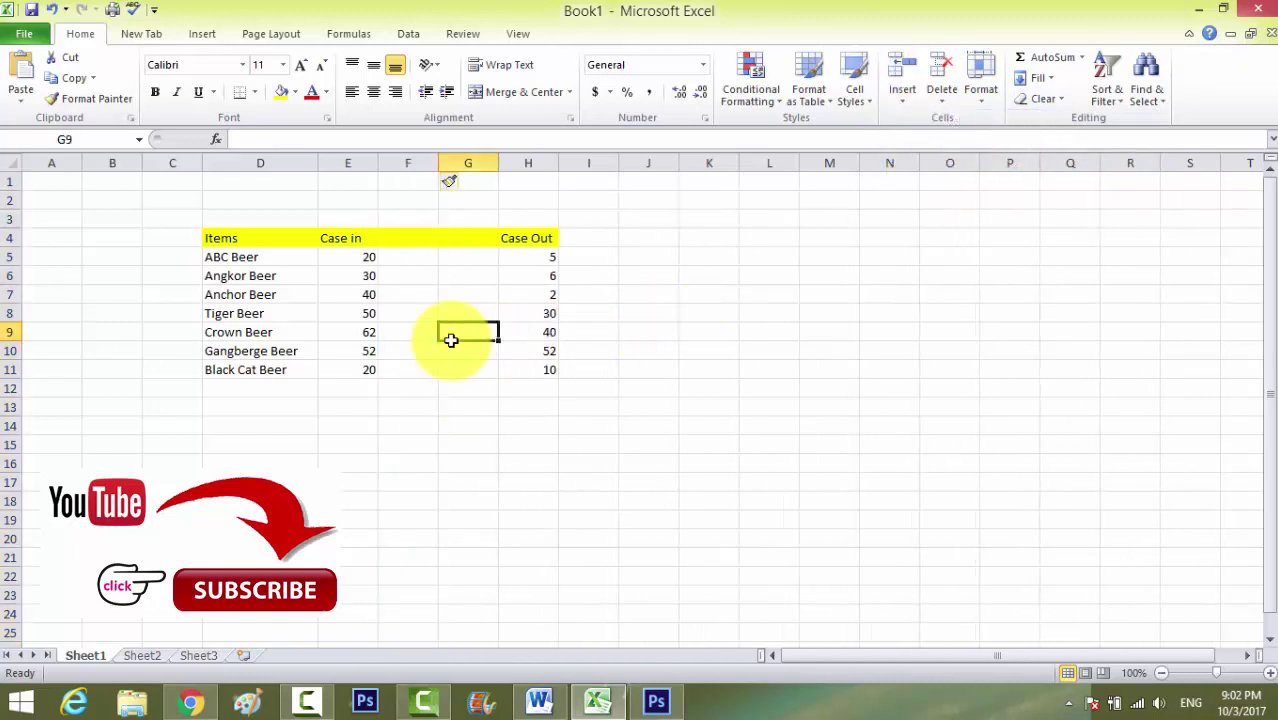
left_click(429, 312)
left_click(450, 308)
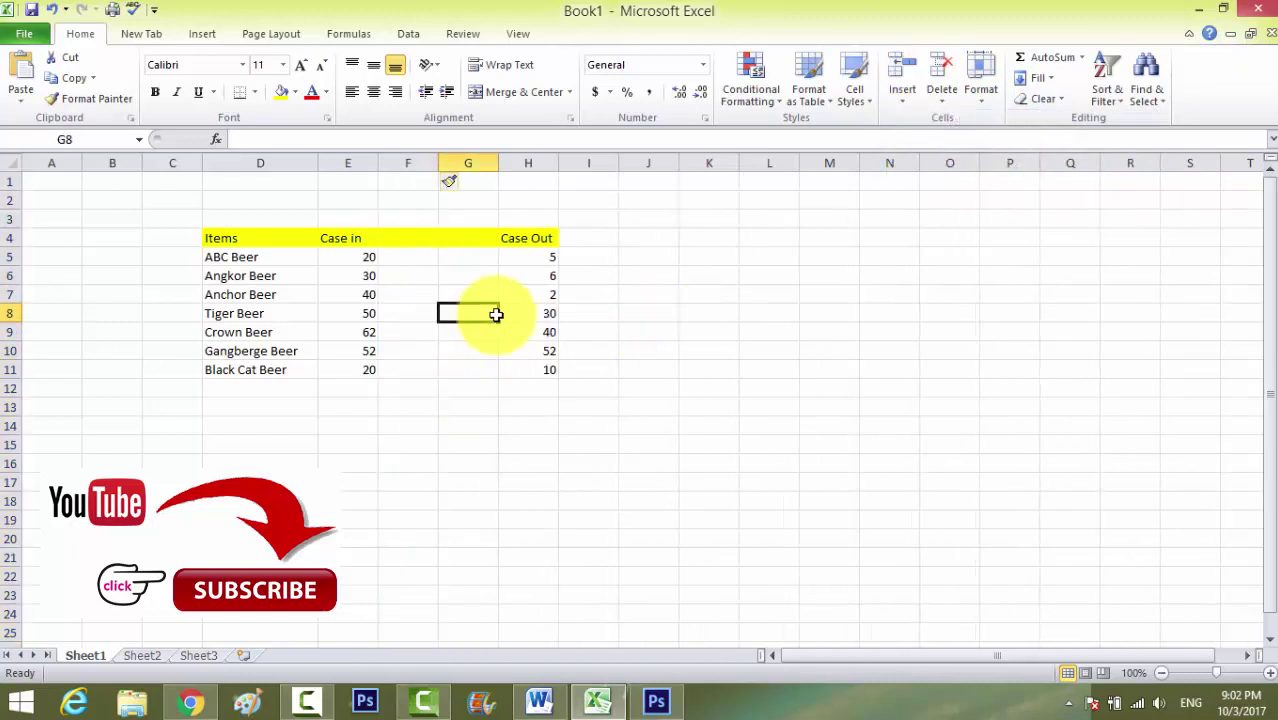
left_click(465, 386)
Step: Insert a blank row above Crown Beer with Insert Sheet Rows
left_click(9, 333)
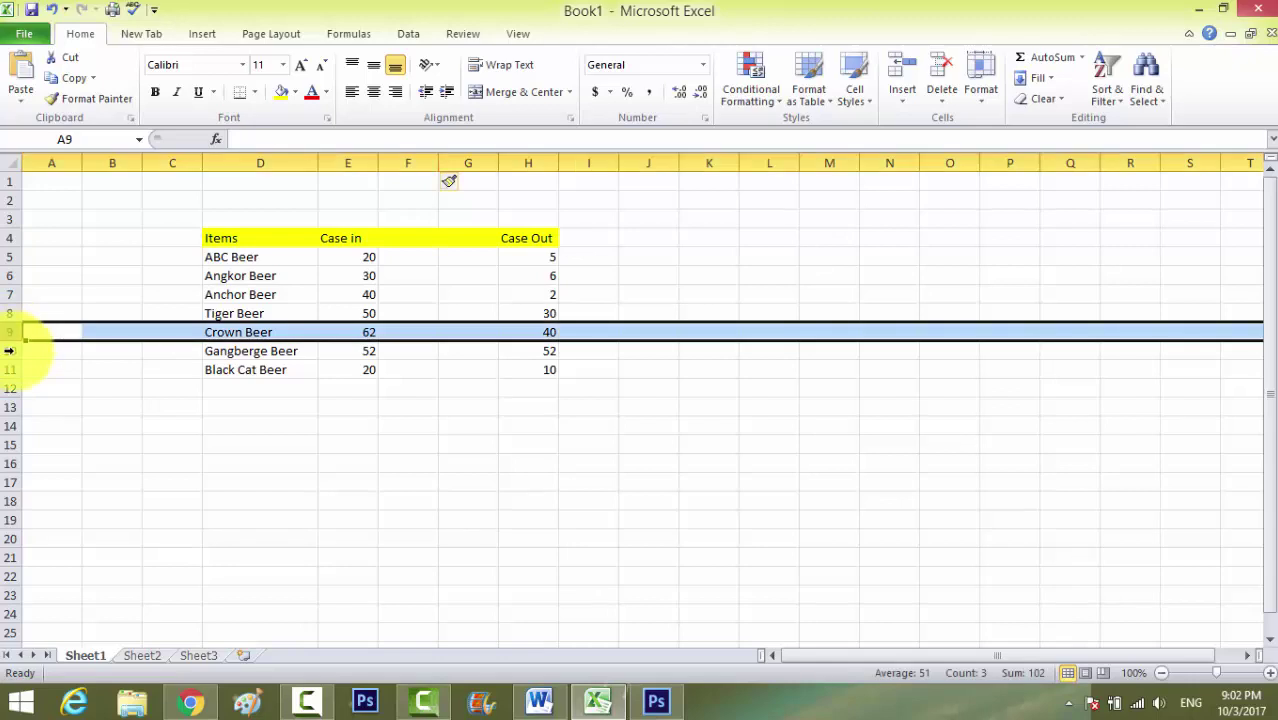
left_click(903, 100)
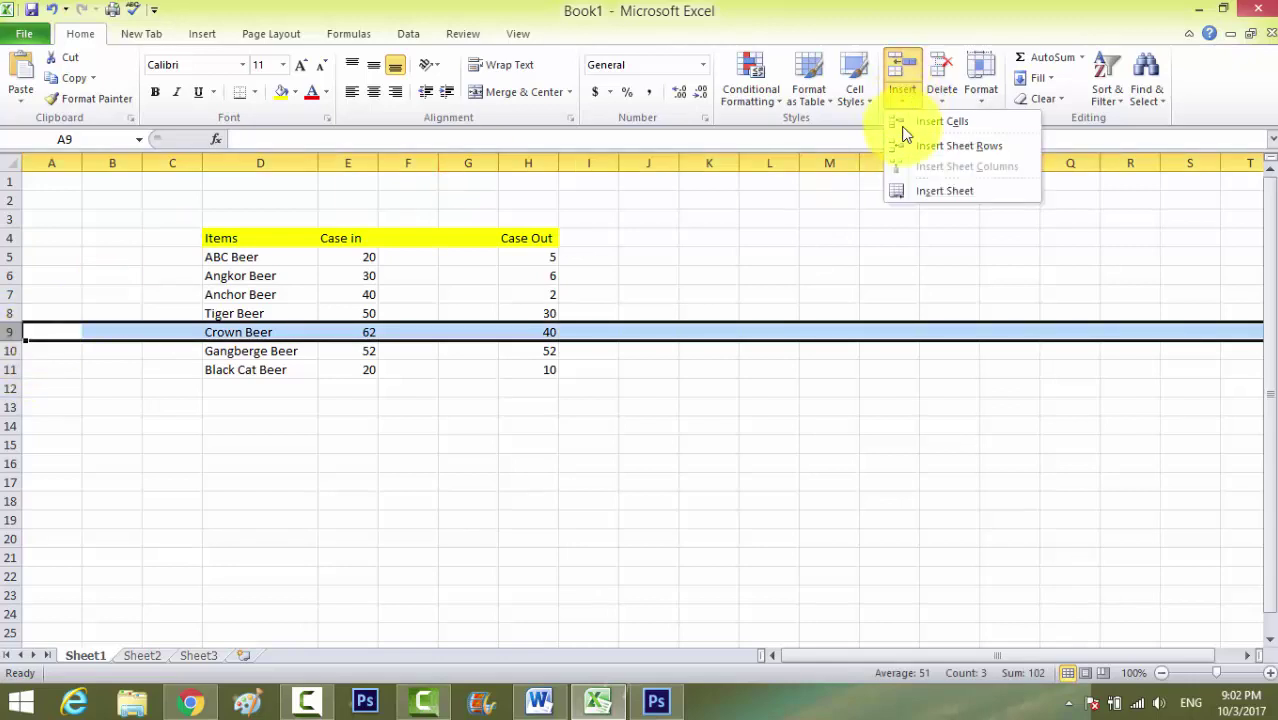
left_click(966, 147)
left_click(588, 444)
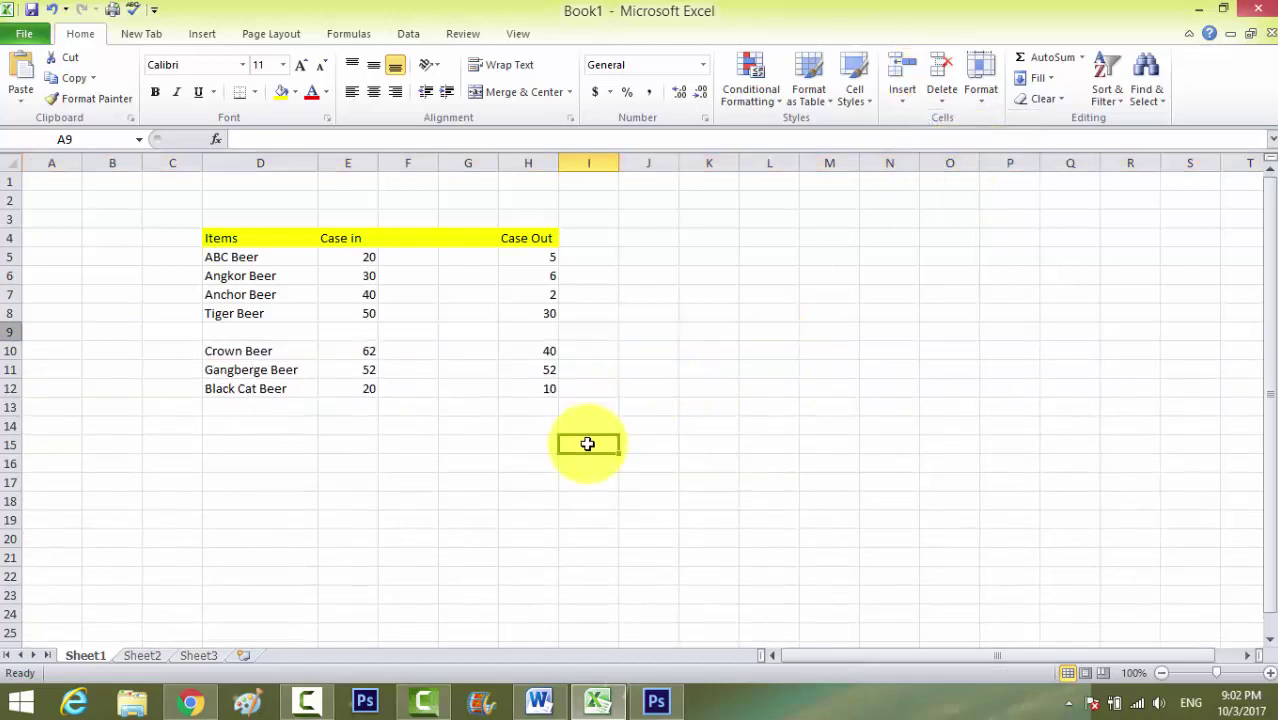
left_click(255, 482)
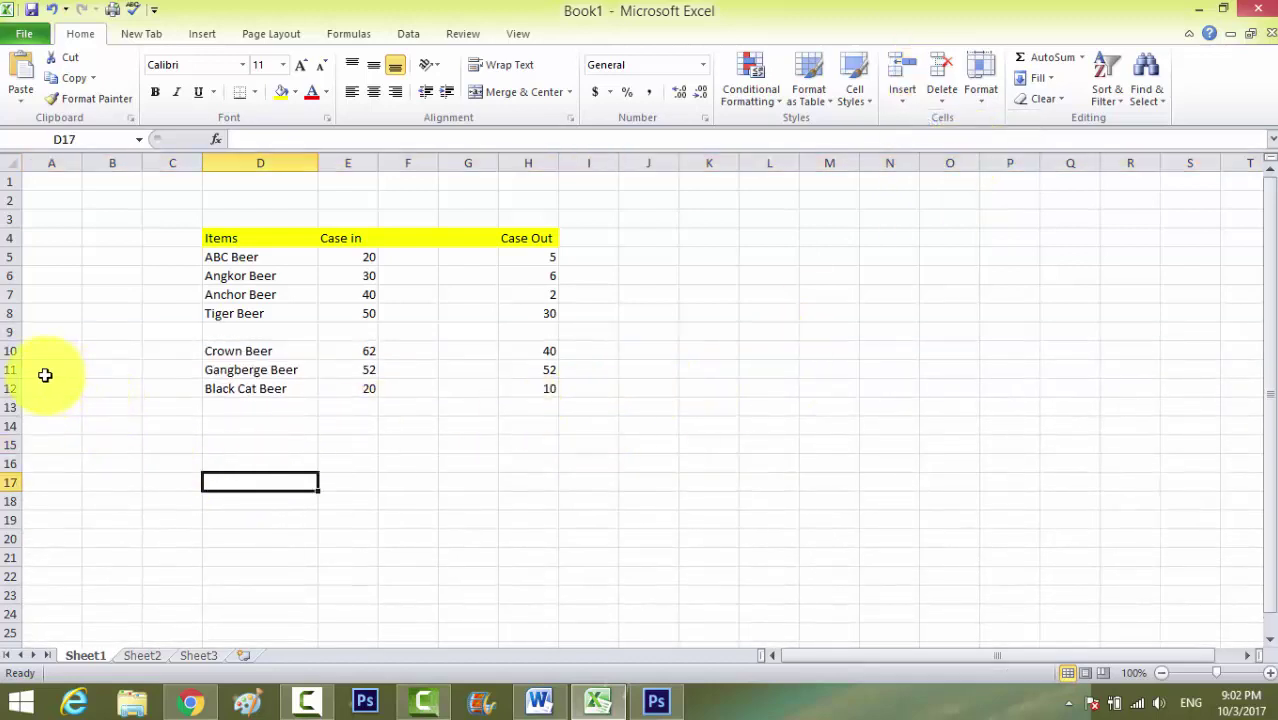
Step: Insert a blank row above Gangberge Beer from the row 11 right-click menu
left_click(10, 370)
right_click(10, 370)
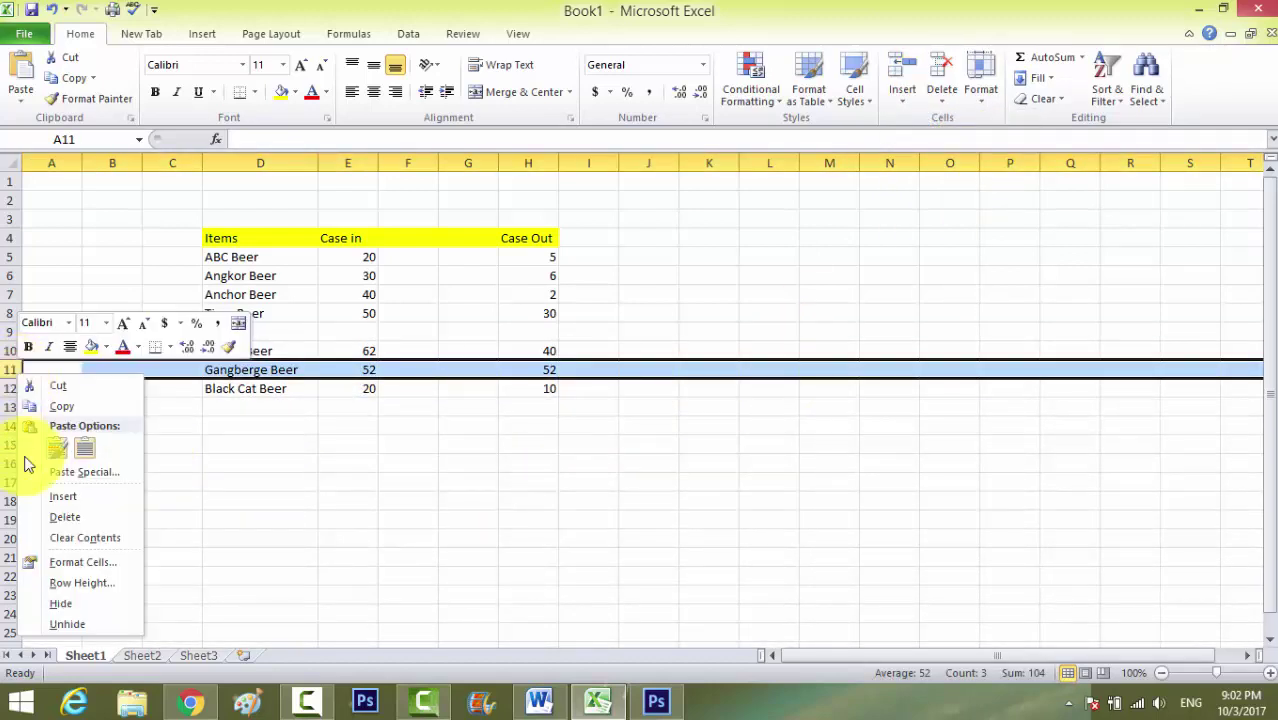
left_click(57, 492)
left_click(262, 497)
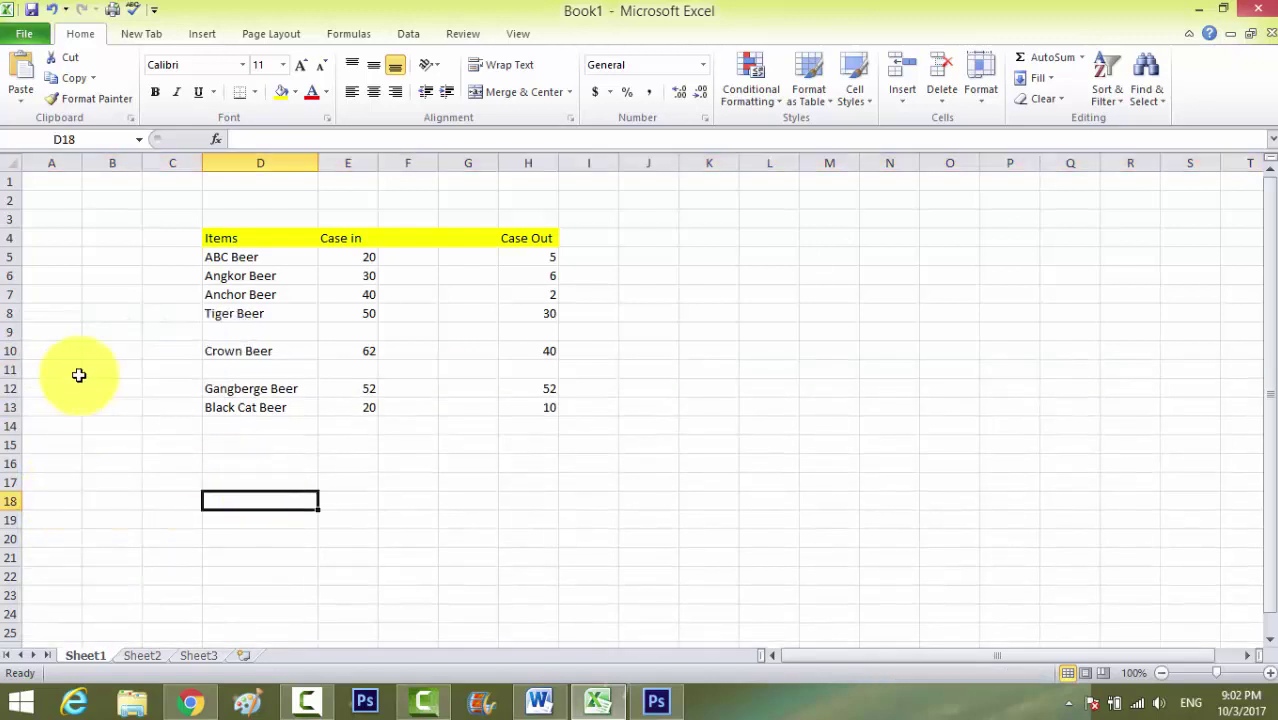
left_click(55, 370)
left_click(260, 163)
Step: Insert a blank column E before Case in and drag its border narrower
left_click(335, 163)
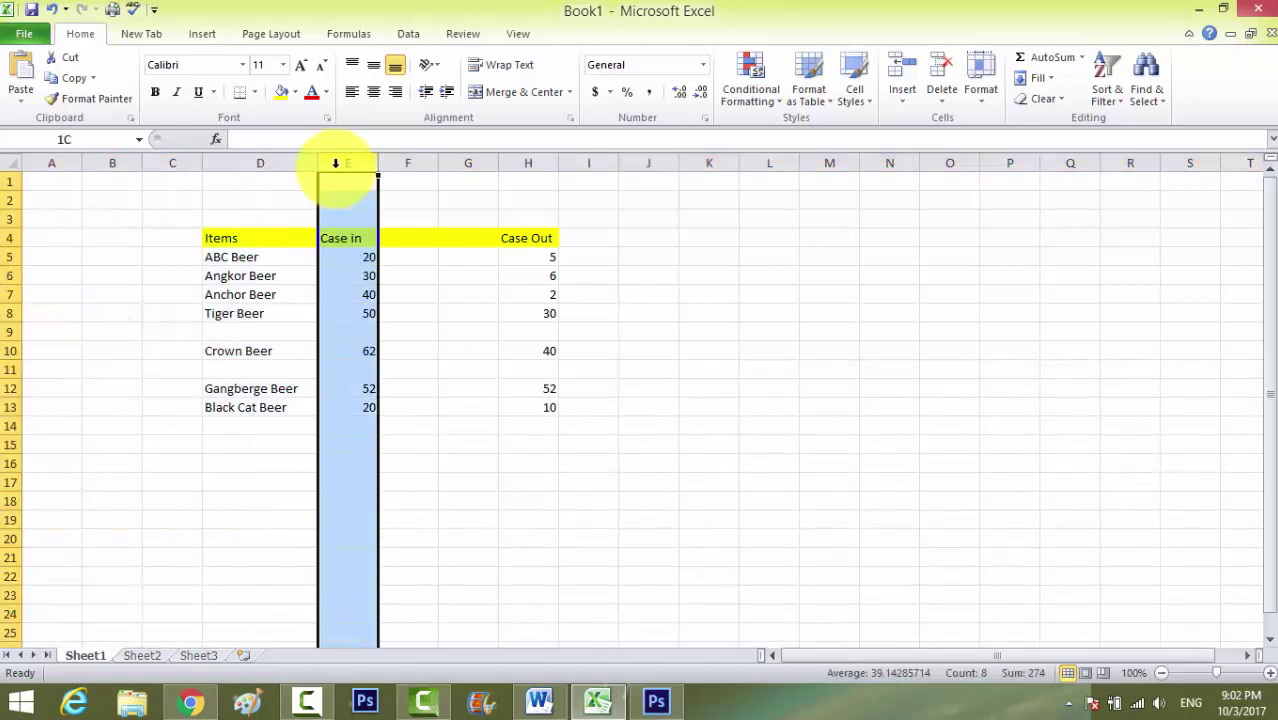
right_click(334, 155)
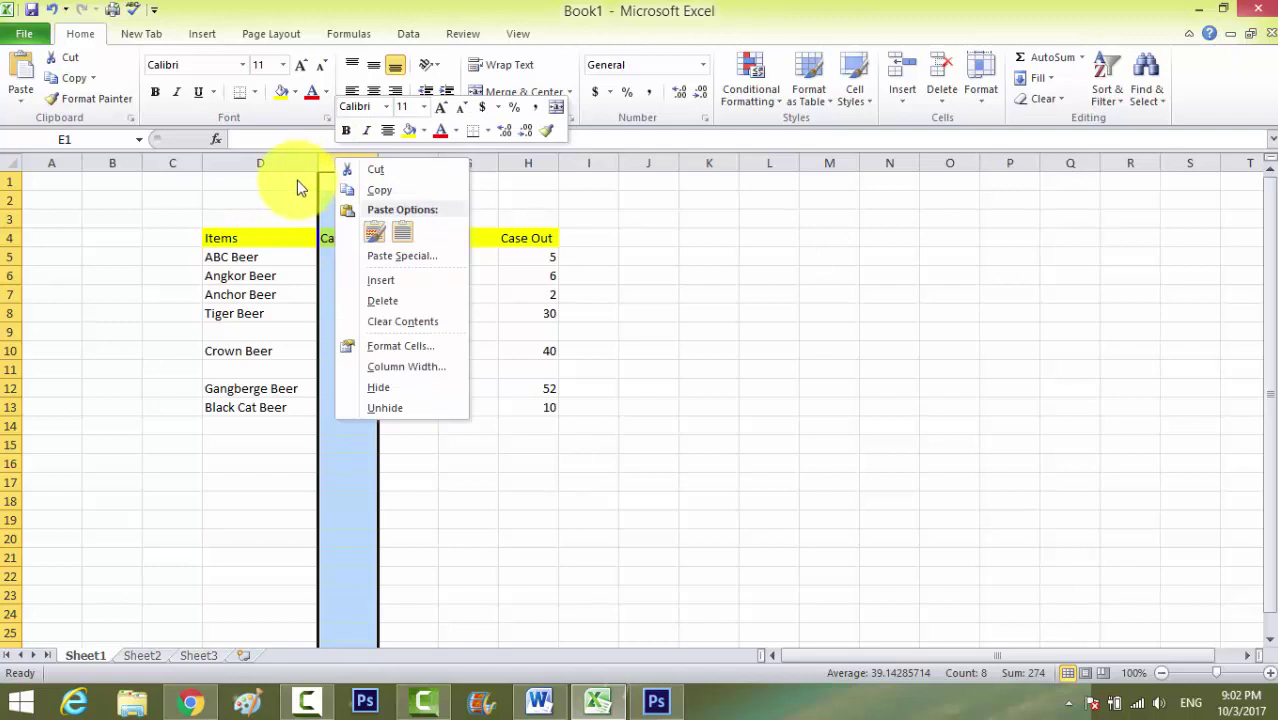
left_click(401, 283)
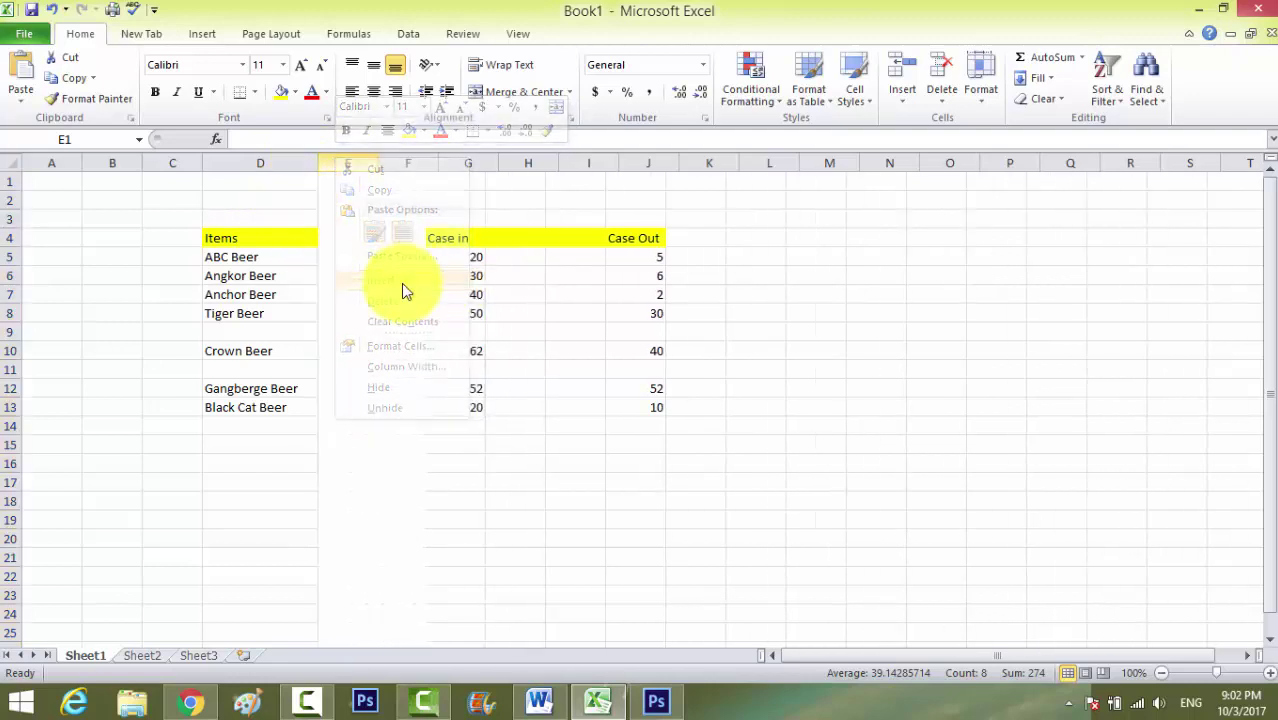
left_click(379, 277)
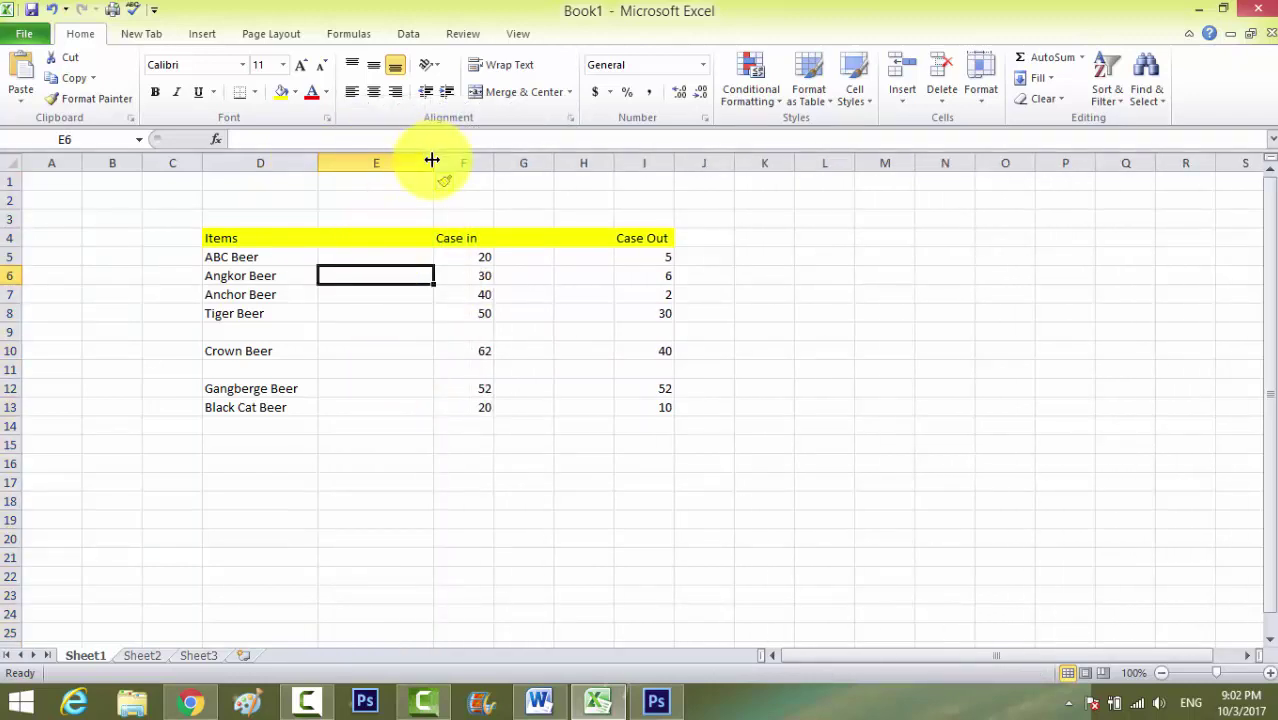
left_click_drag(433, 163, 411, 163)
left_click(390, 351)
left_click(550, 388)
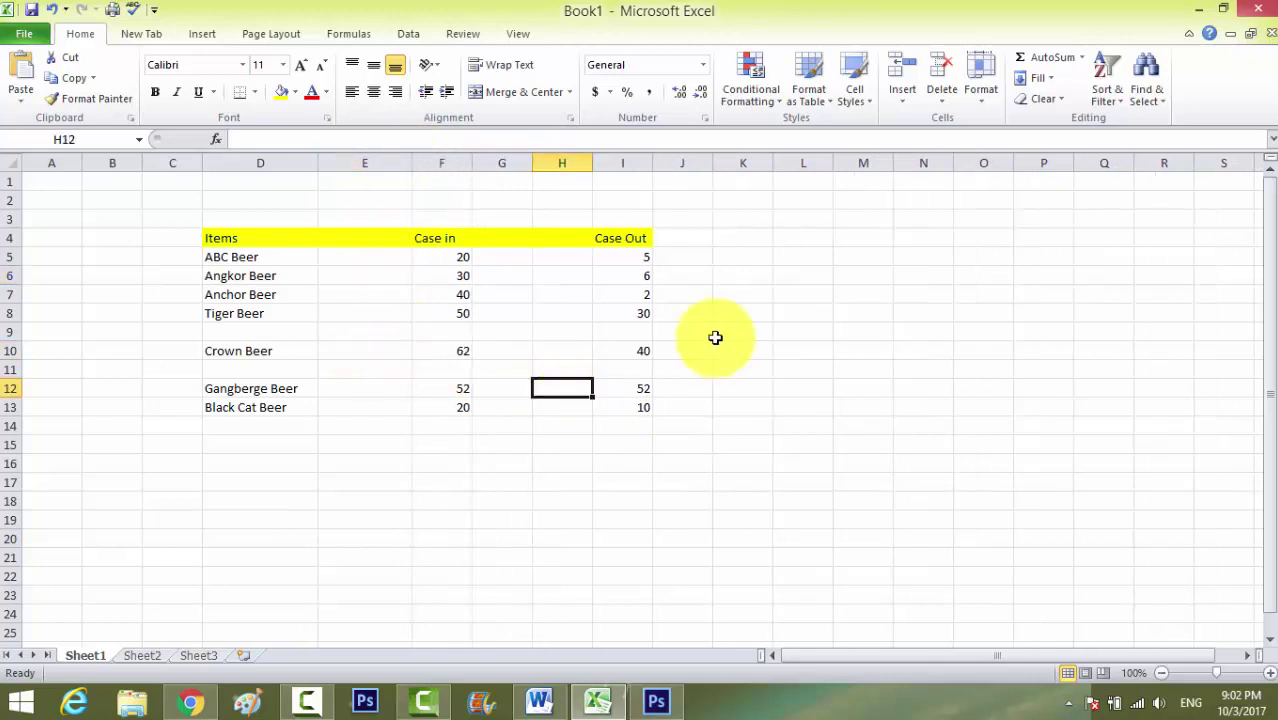
left_click(808, 312)
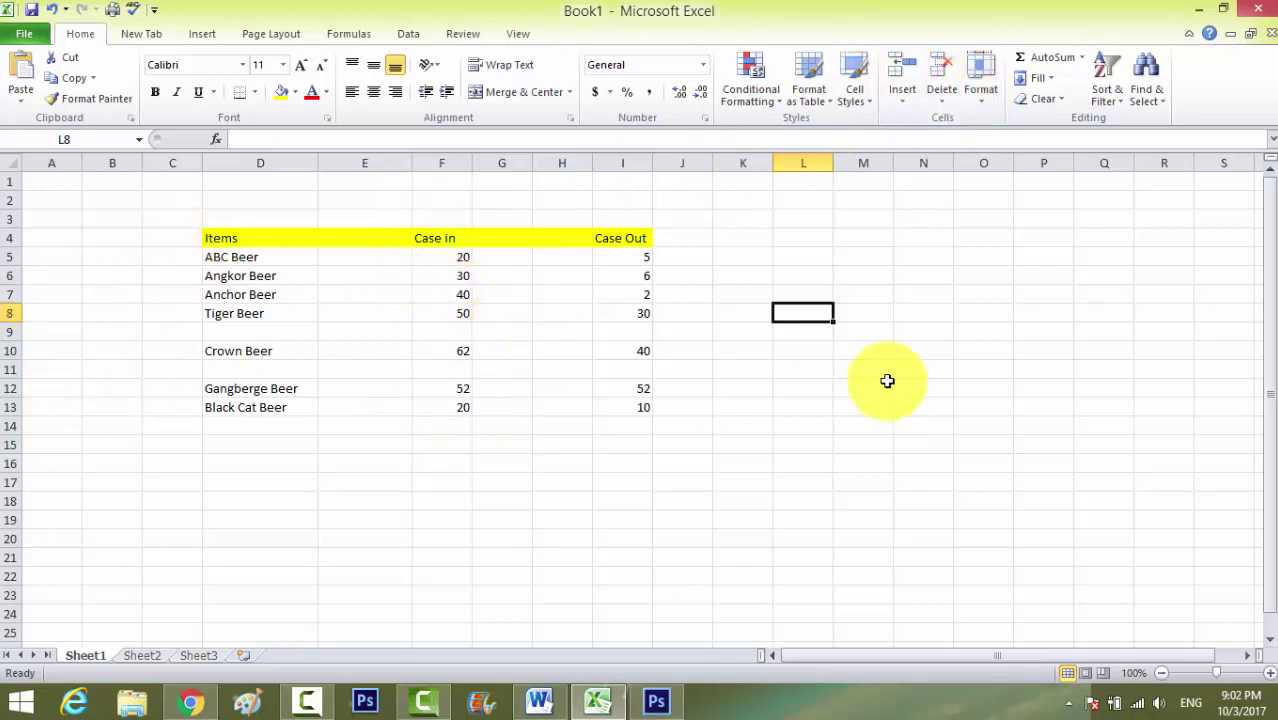
Step: Delete the blank column E
left_click(941, 95)
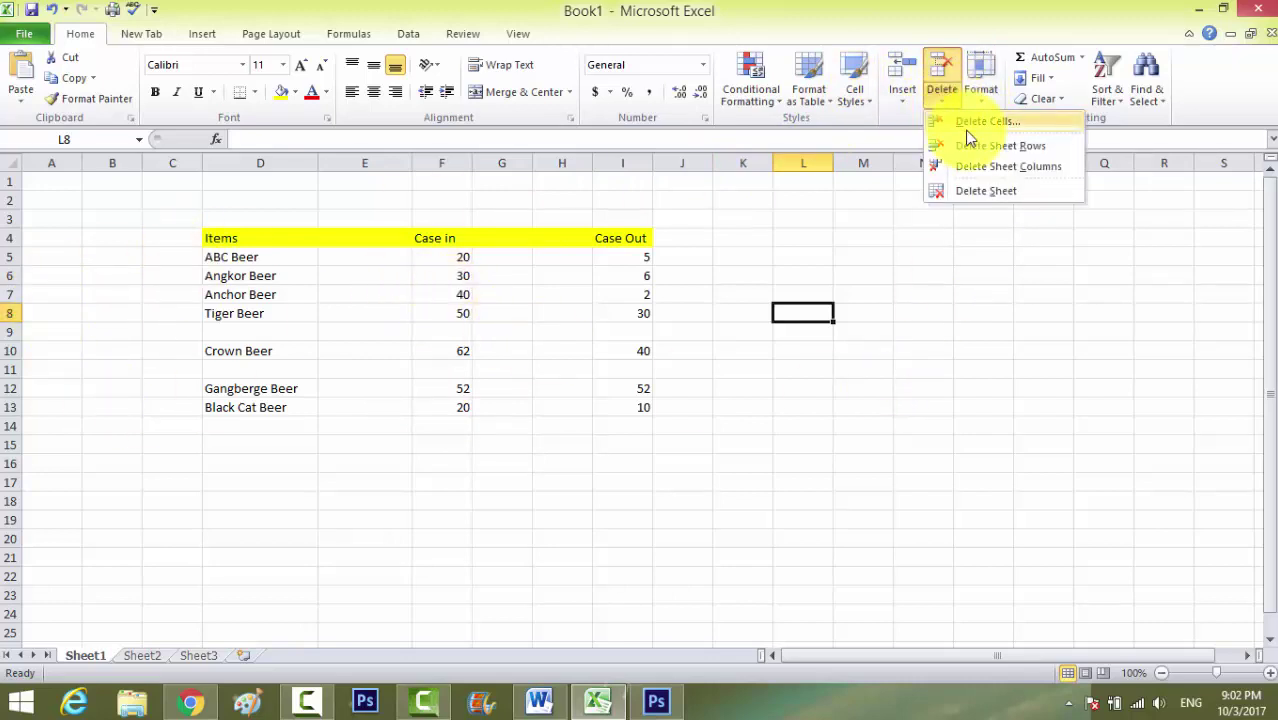
left_click(967, 407)
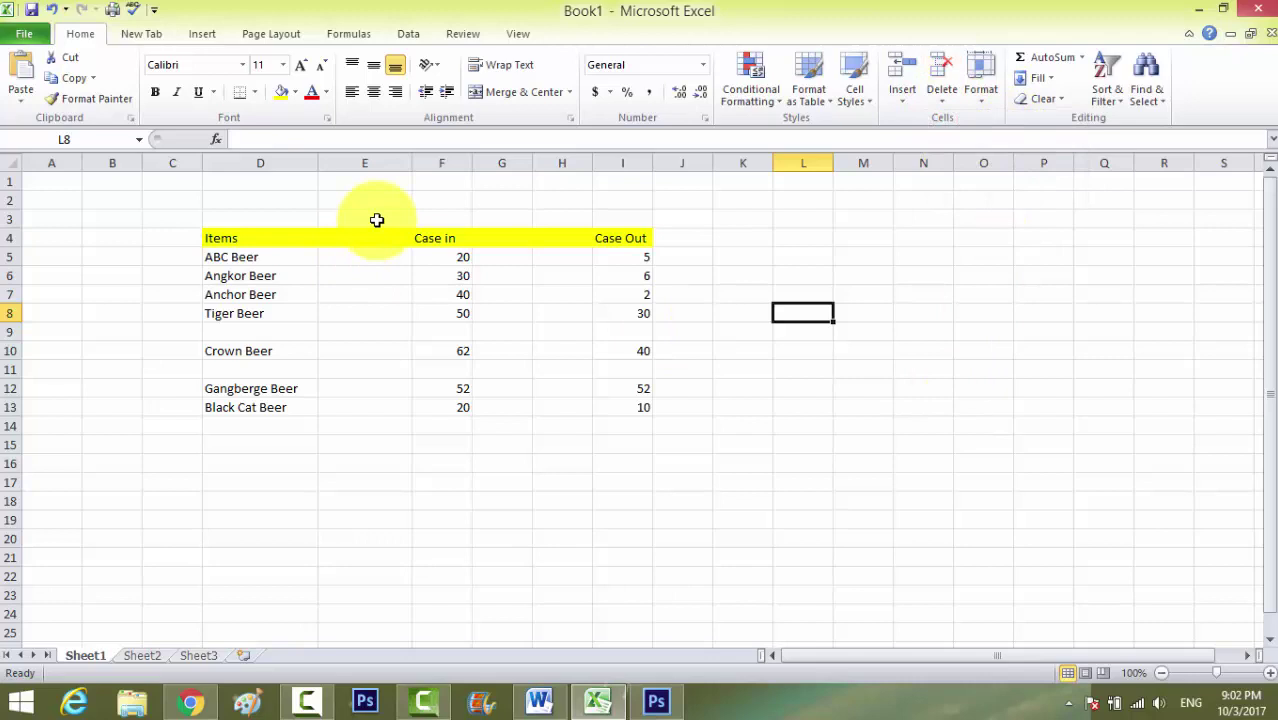
left_click(385, 162)
left_click(942, 95)
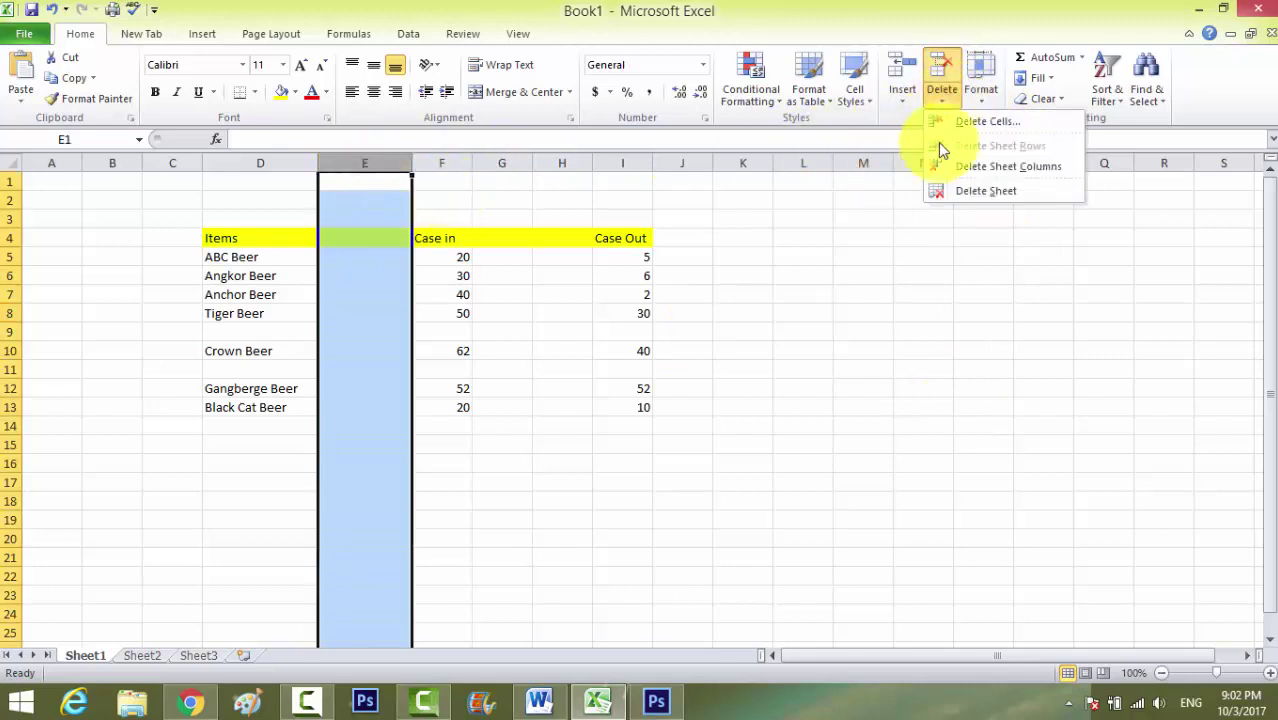
left_click(967, 122)
left_click(660, 443)
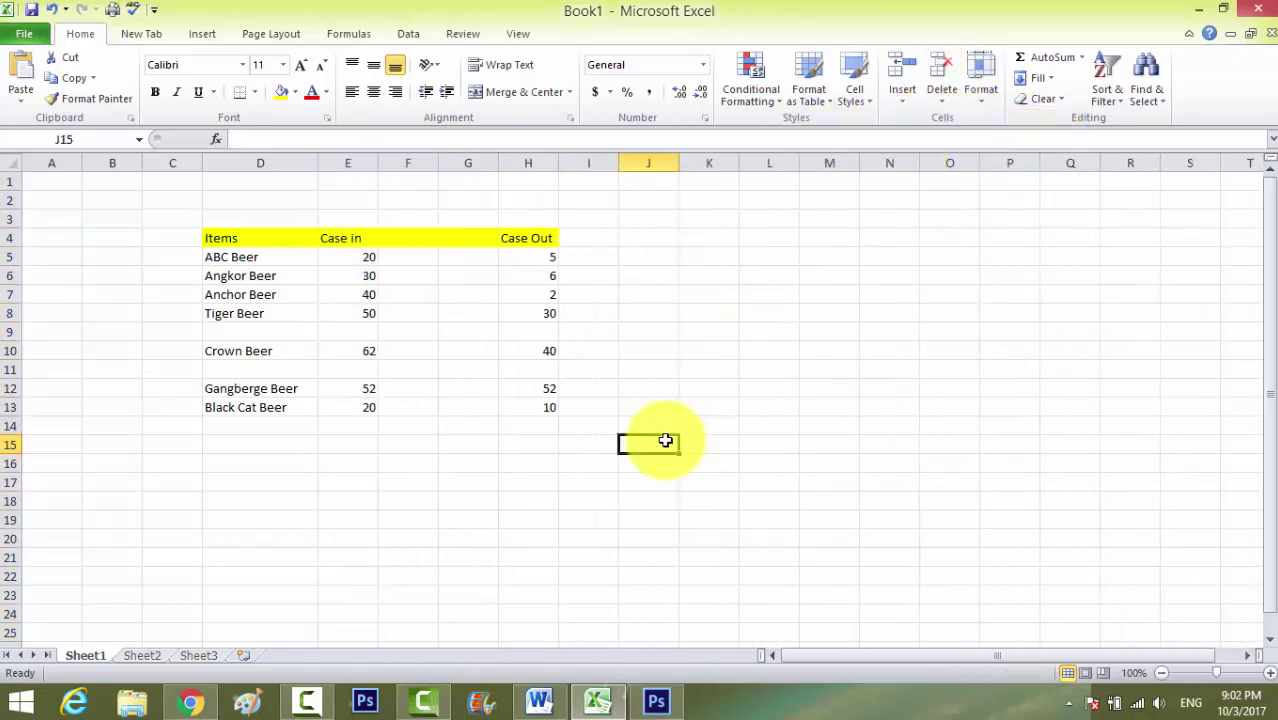
left_click(456, 256)
Step: Delete the blank rows 11 and 9 from the beer table
left_click(10, 369)
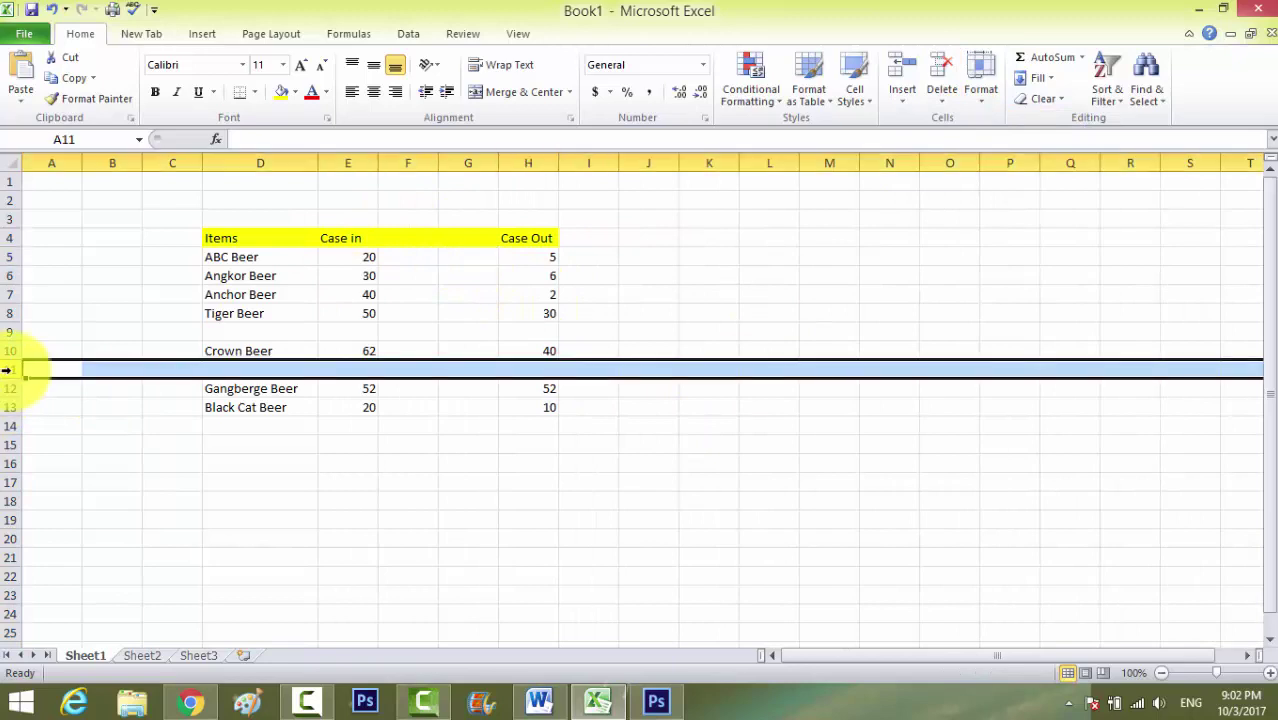
left_click(941, 100)
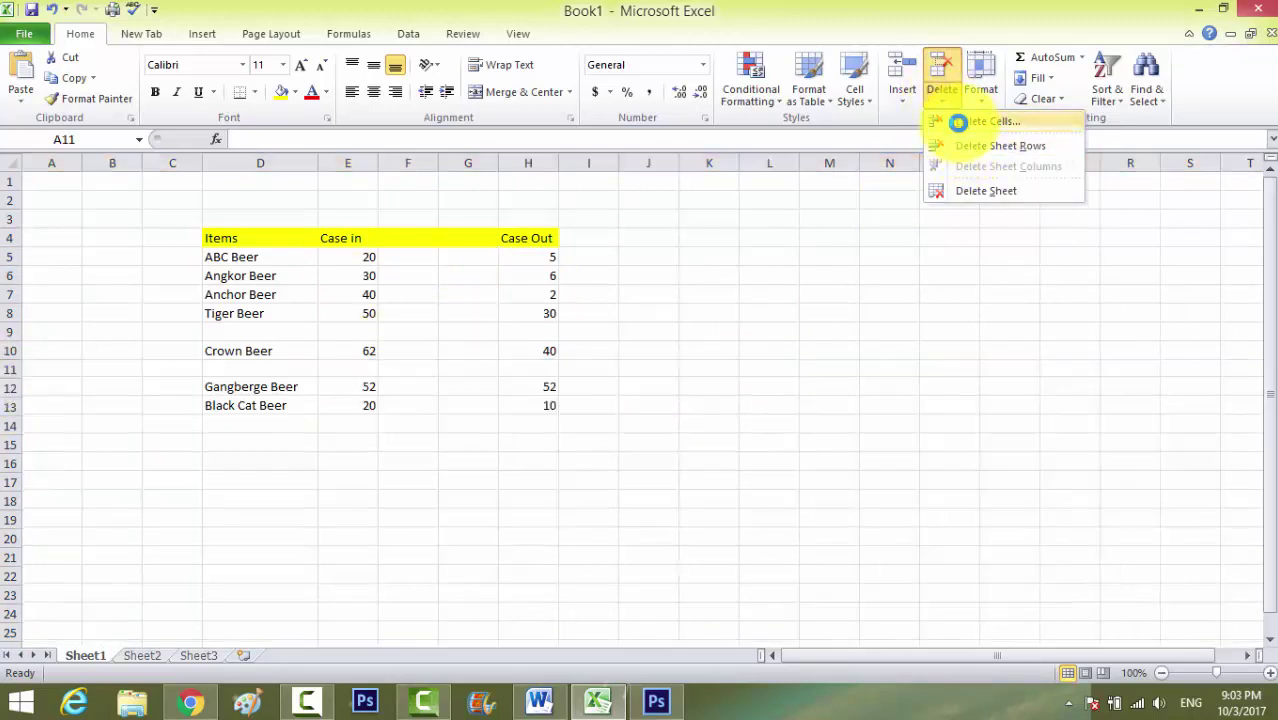
left_click(956, 121)
left_click(599, 462)
left_click(74, 333)
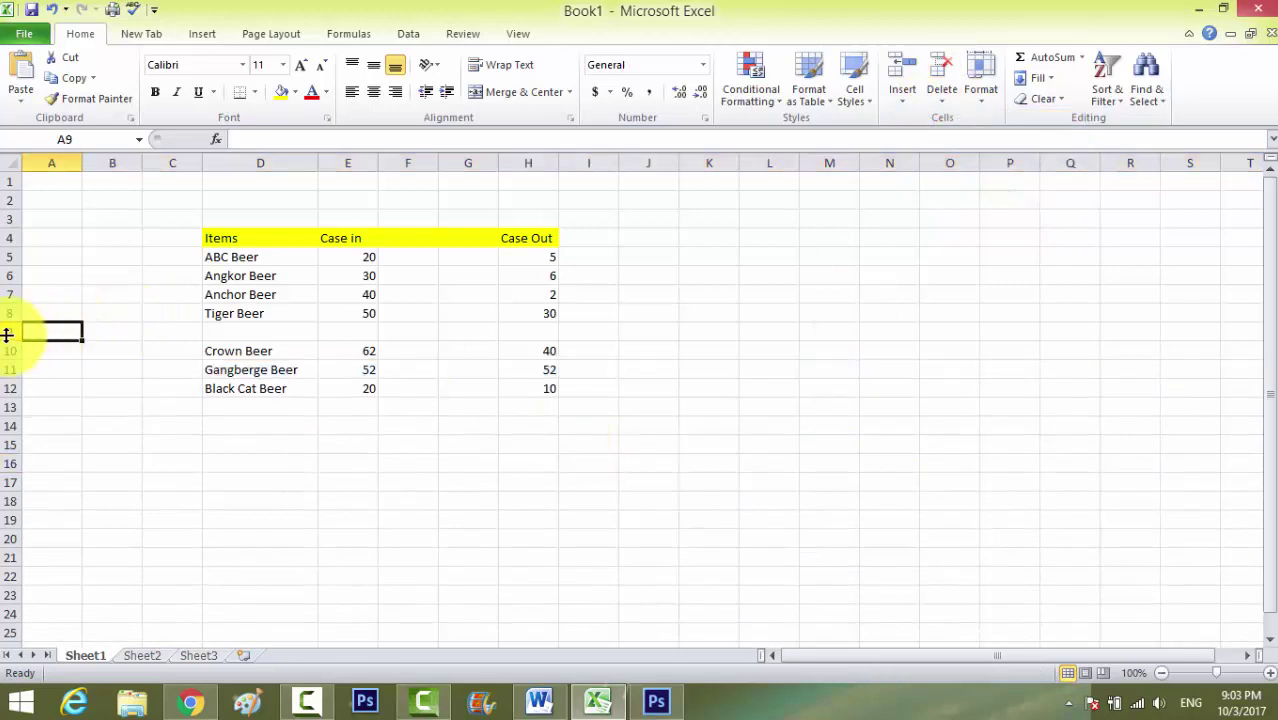
left_click(8, 332)
right_click(13, 331)
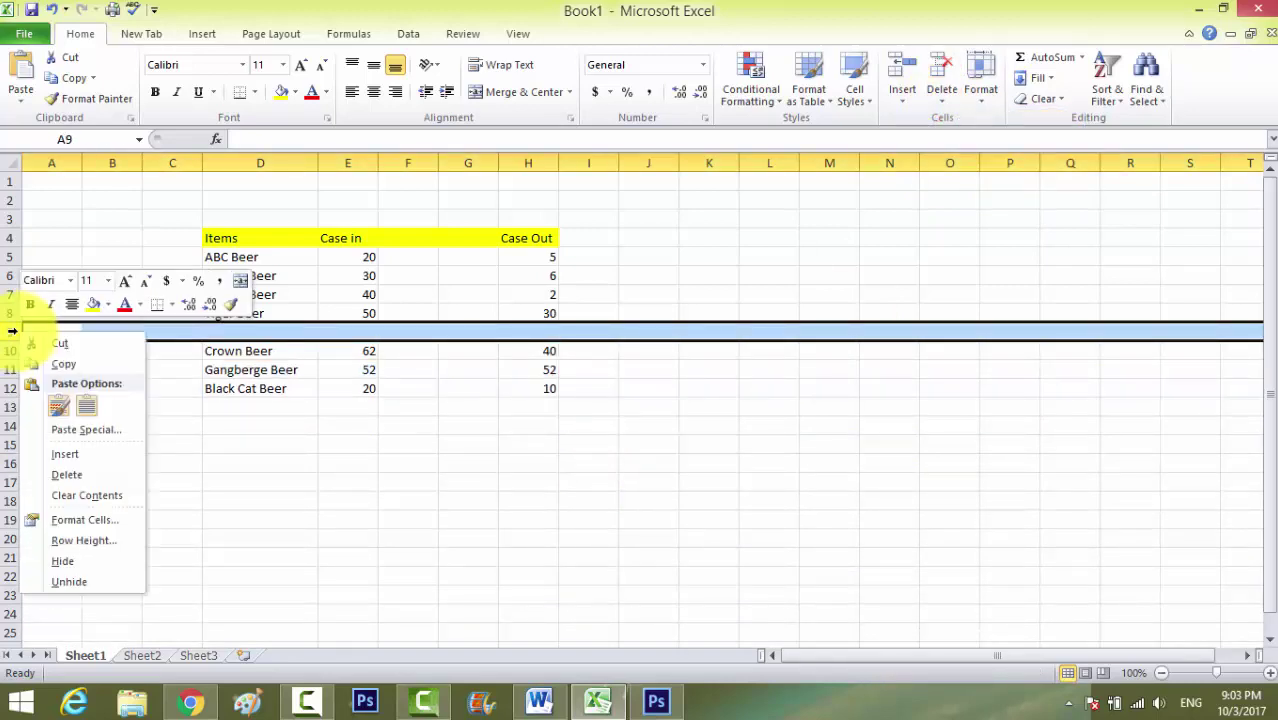
left_click(66, 474)
left_click(185, 426)
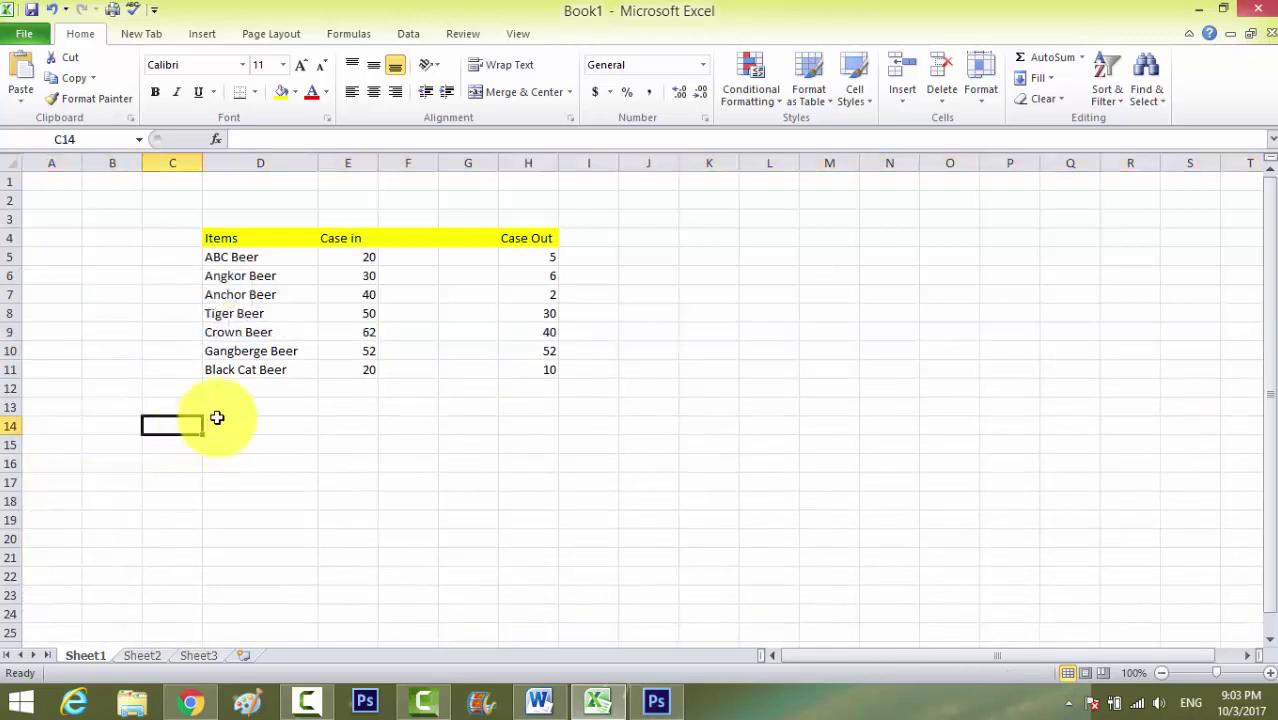
left_click(410, 328)
Step: Delete the blank column G via its right-click menu
left_click(467, 163)
right_click(467, 165)
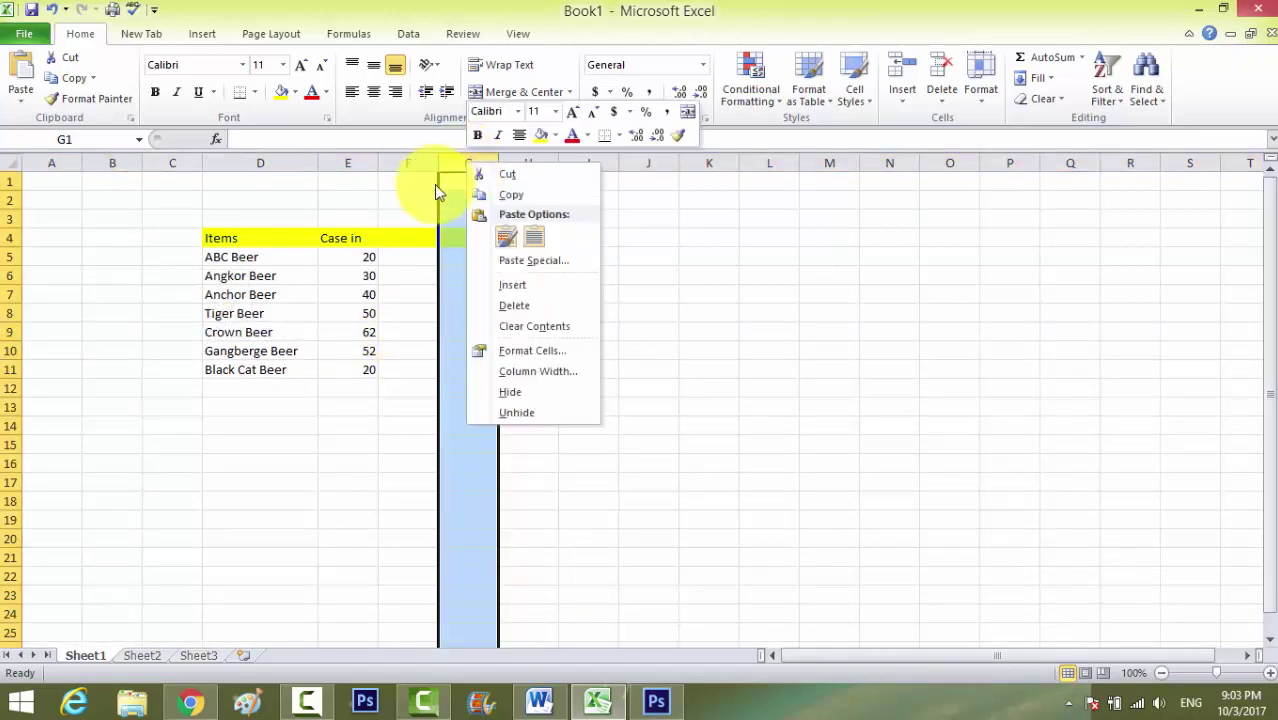
left_click(512, 305)
left_click(468, 350)
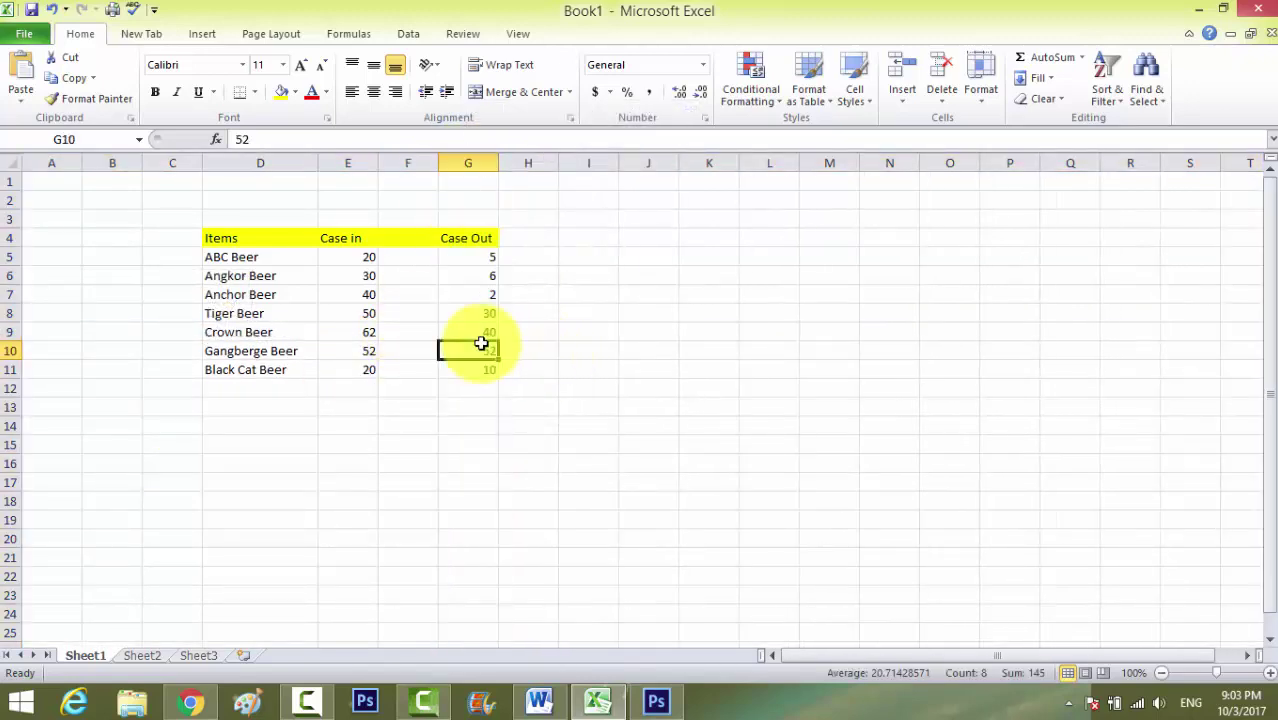
left_click(250, 310)
Step: Select the Items column and Case in values, then Tiger Beer's Case Out value 30
left_click_drag(218, 238, 210, 369)
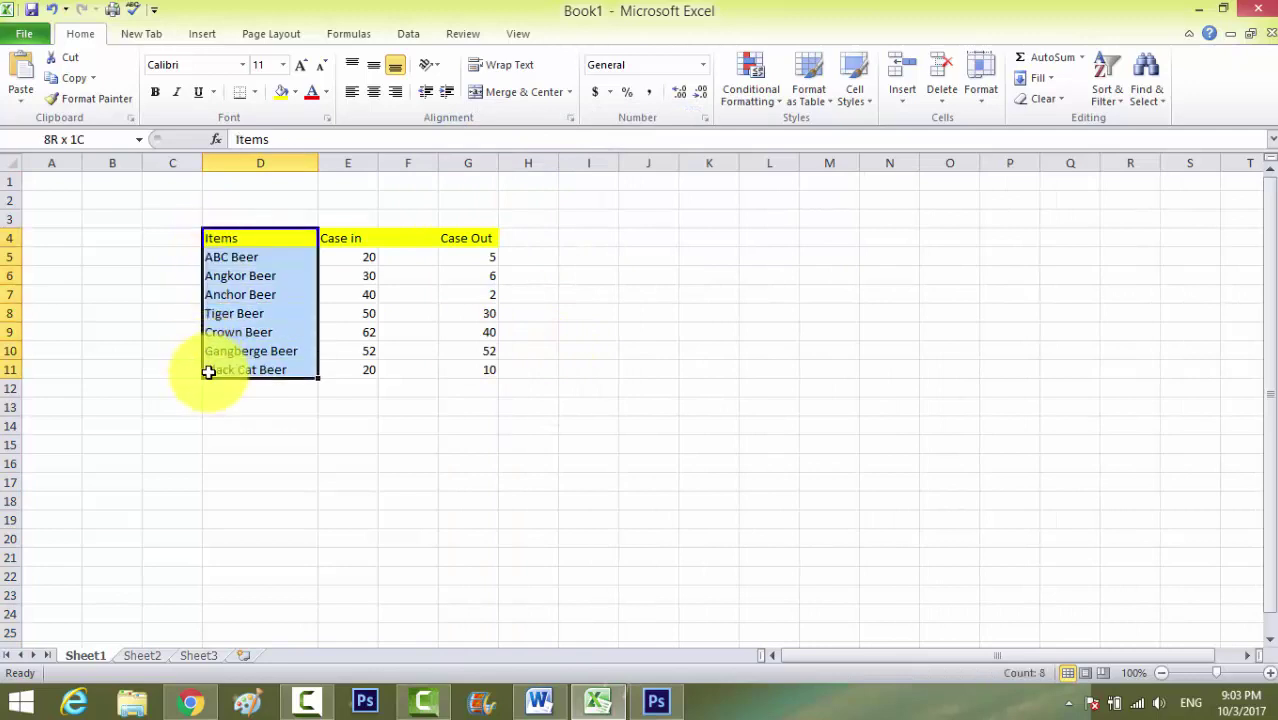
mouse_move(345, 238)
left_mouse_down()
mouse_move(337, 337)
mouse_move(355, 370)
left_mouse_up()
left_click(465, 406)
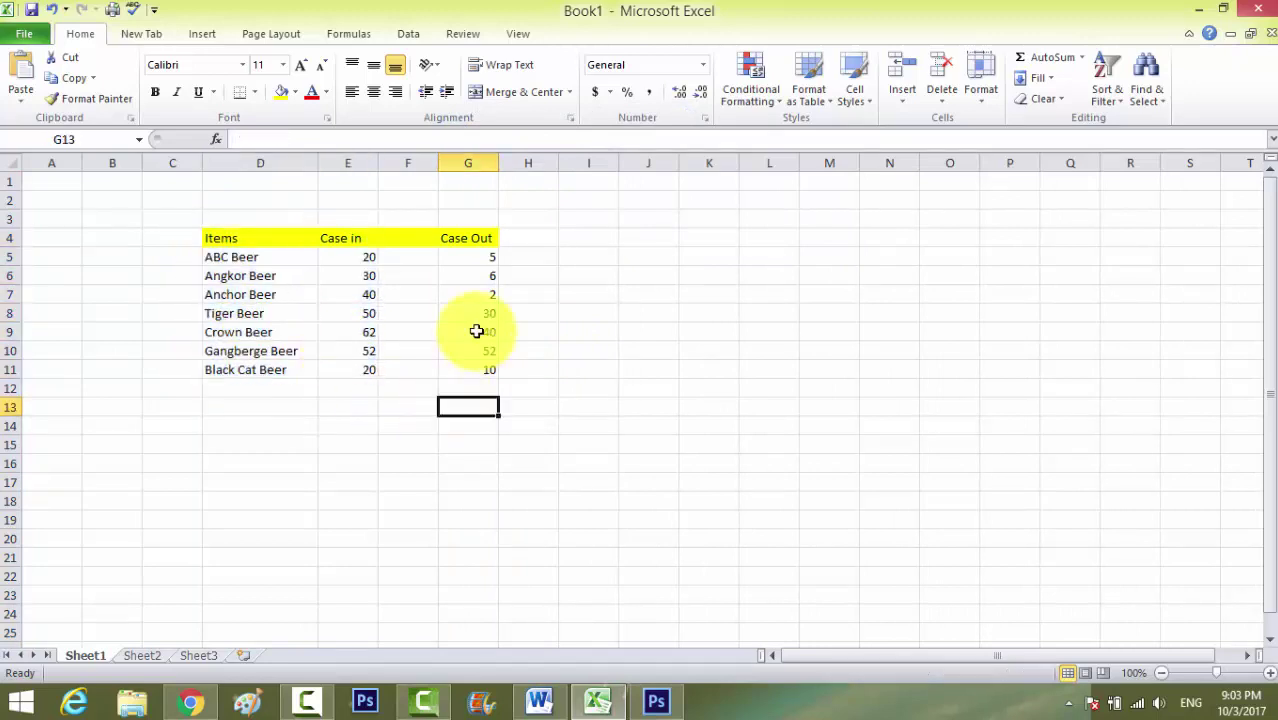
left_click(490, 314)
Step: Set row 8's height to 20 with Format > Row Height
left_click(983, 92)
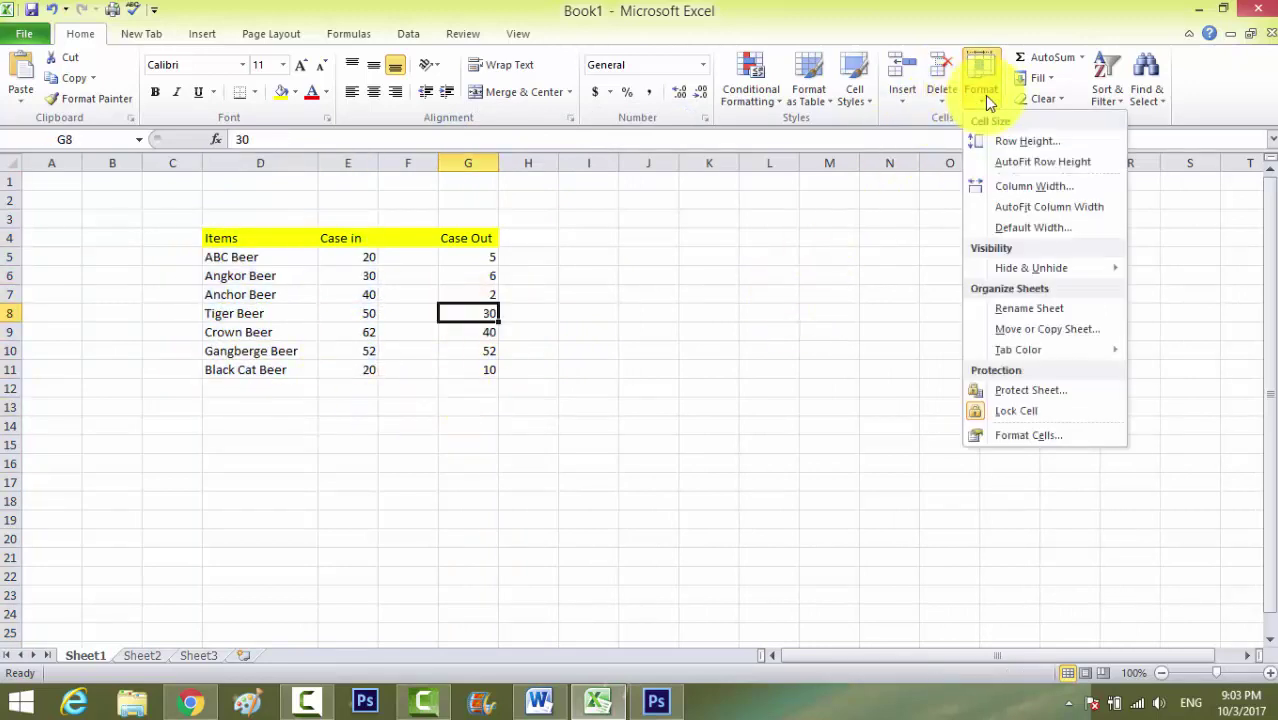
left_click(1013, 145)
left_click_drag(465, 427, 674, 285)
type("20")
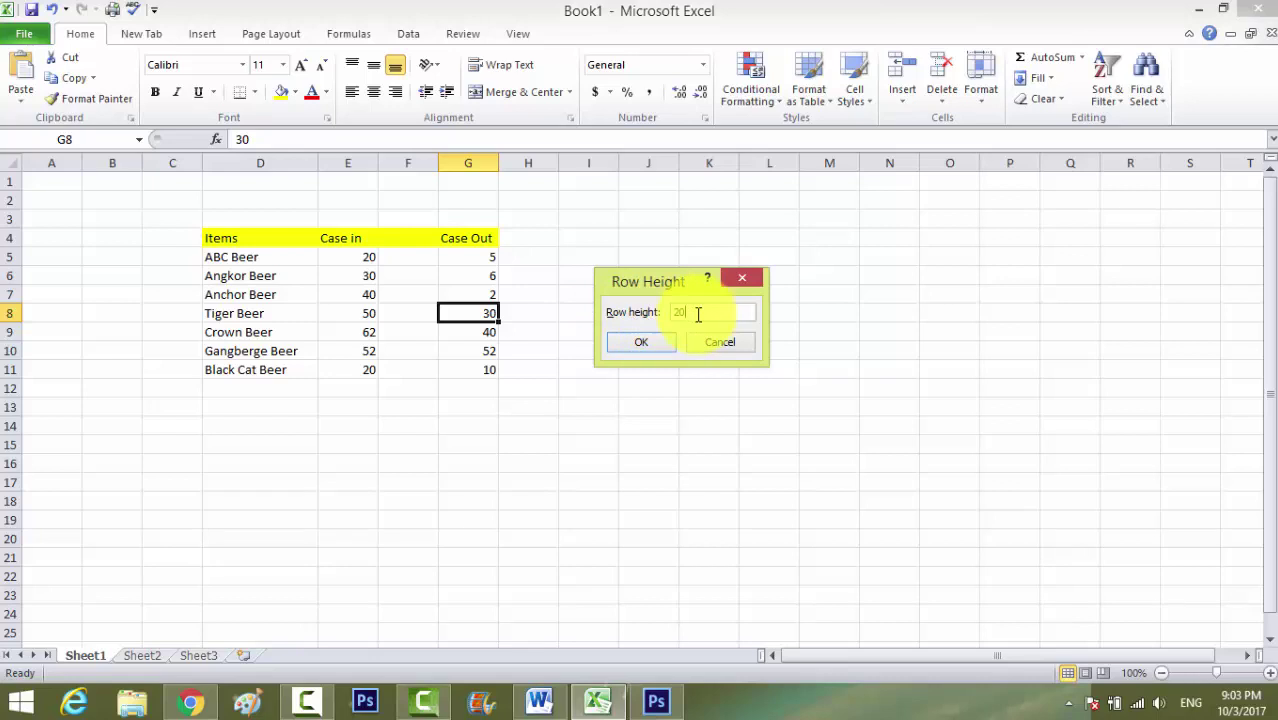
key("Return")
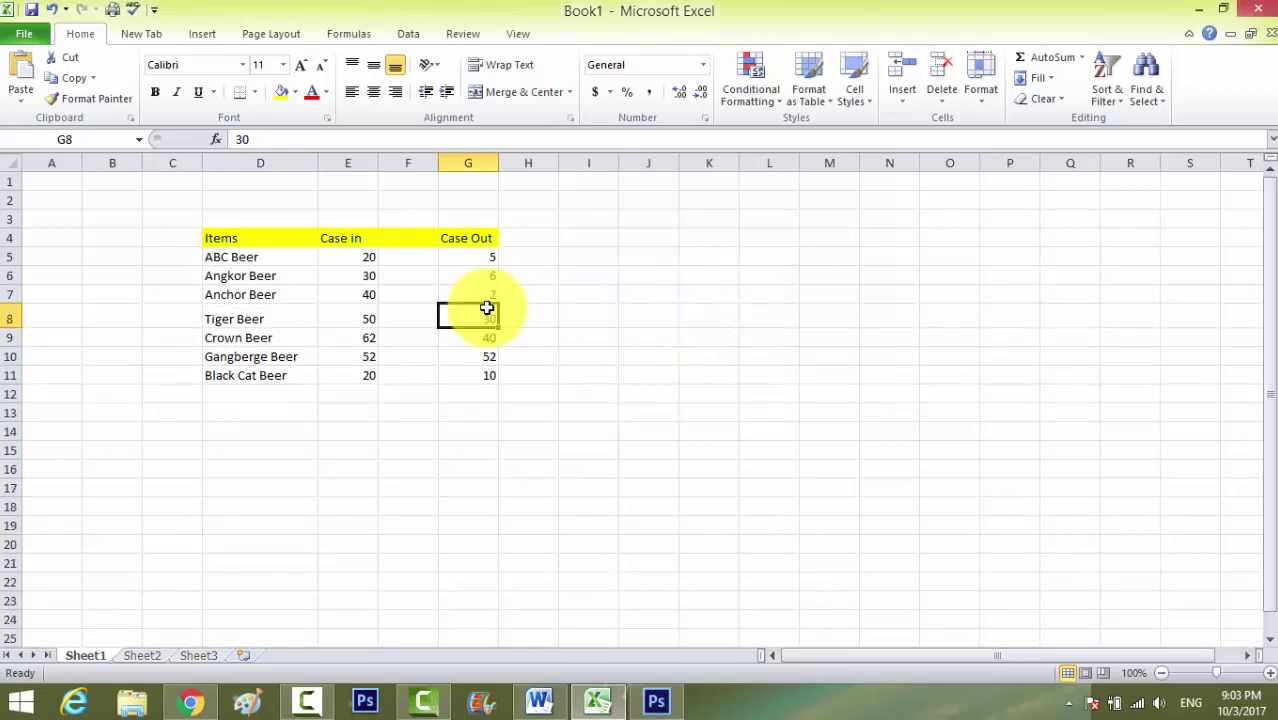
Step: Select the Tiger Beer row, click through cells, then select the Anchor Beer row D7:G7
left_click(180, 332)
left_click(294, 315)
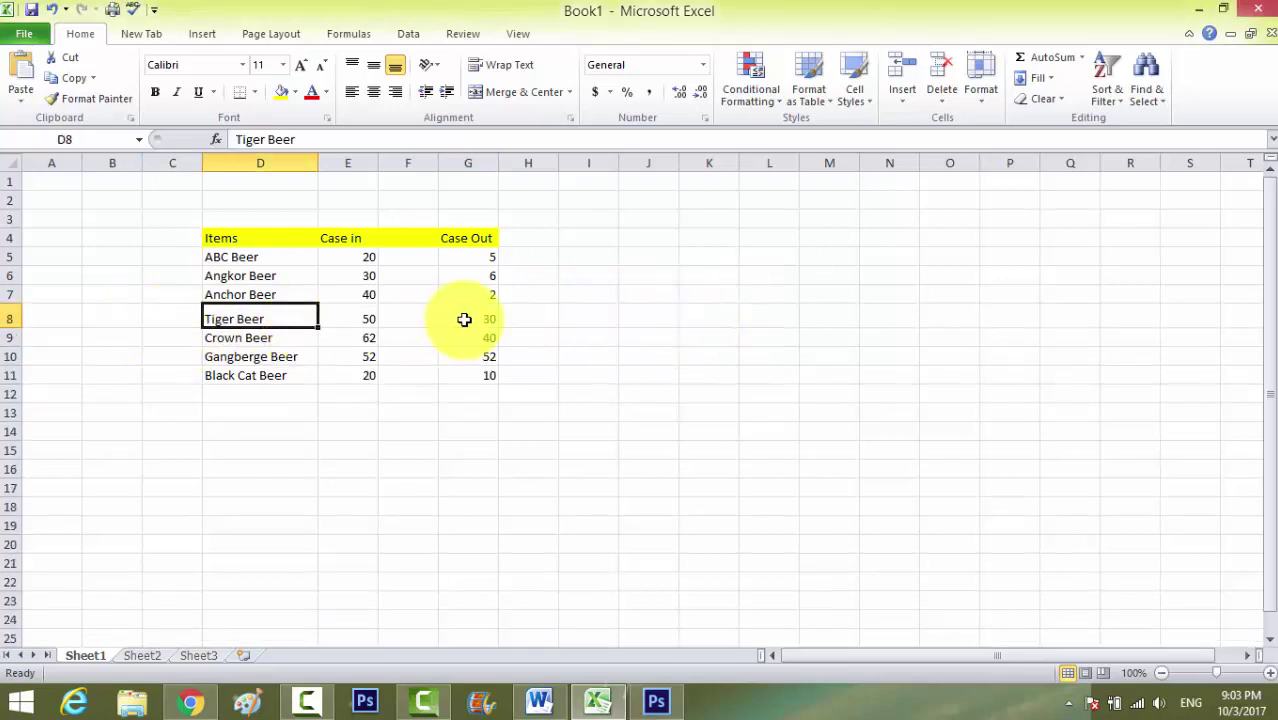
left_click_drag(465, 319, 206, 318)
left_click(300, 356)
left_click(348, 294)
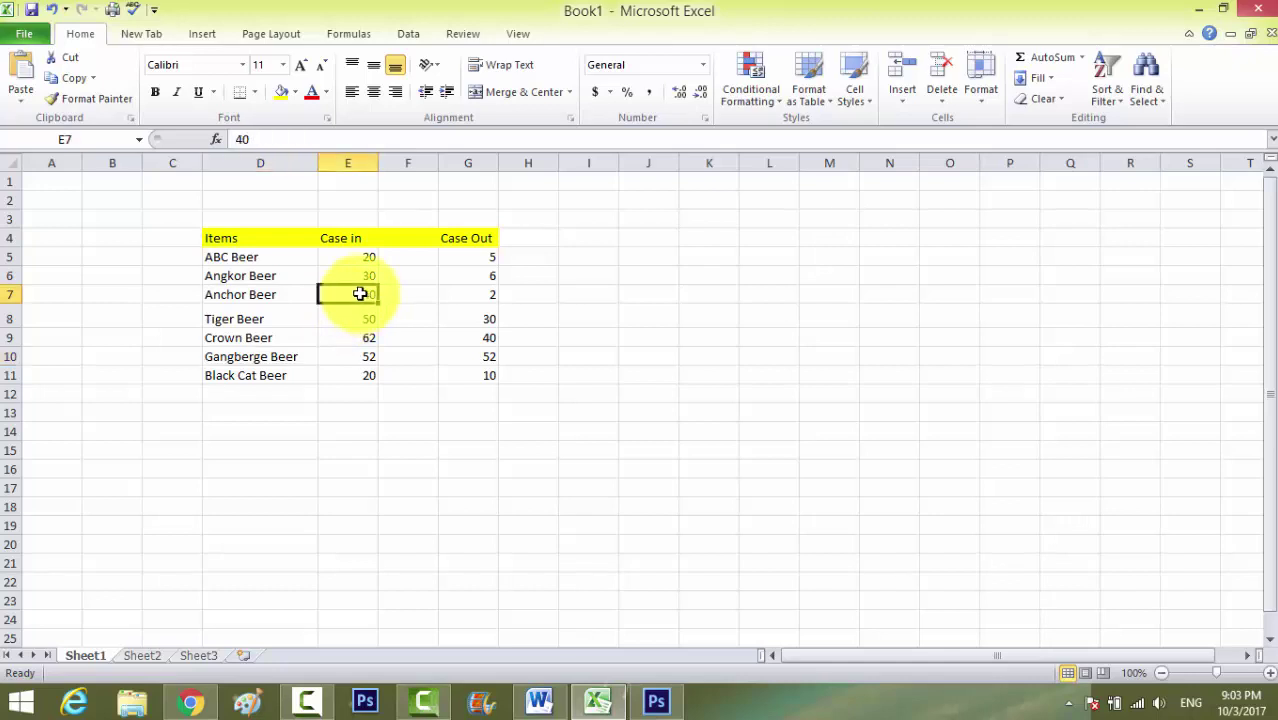
left_click(362, 313)
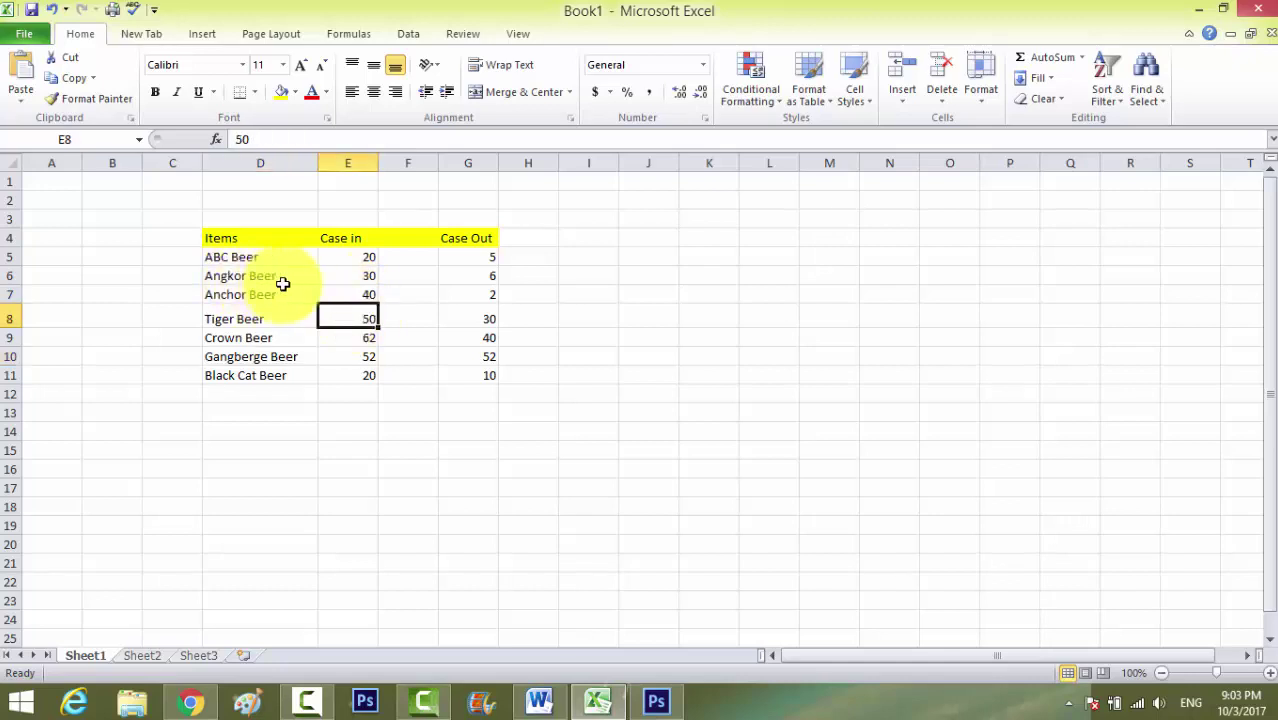
left_click(282, 277)
left_click(284, 312)
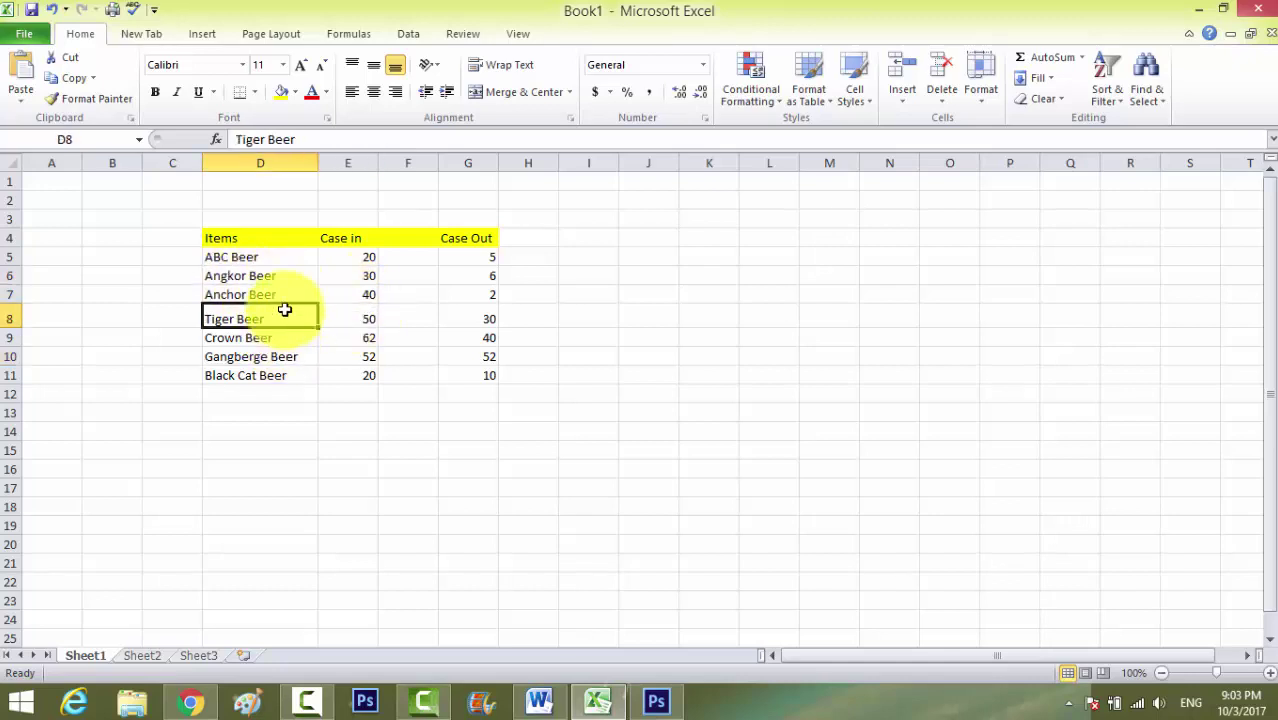
left_click_drag(278, 296, 476, 294)
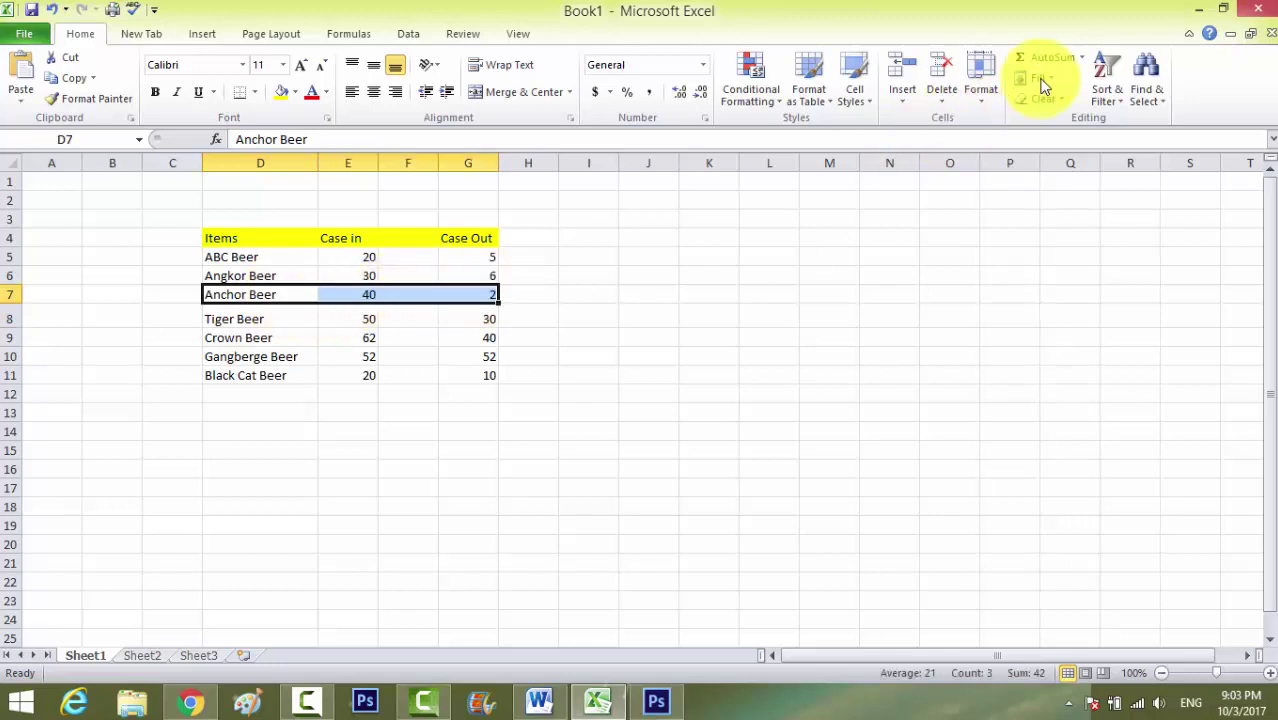
Step: Set column F's width to 5 with Format > Column Width
left_click(985, 92)
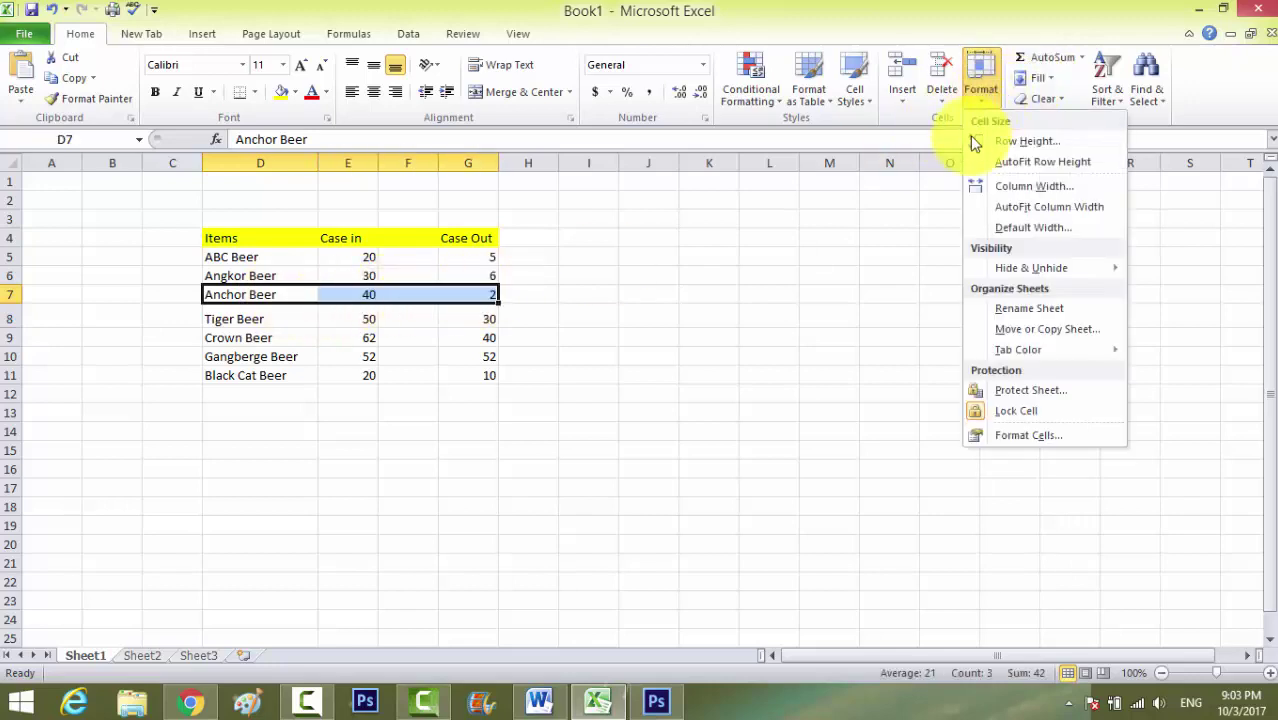
left_click(1040, 190)
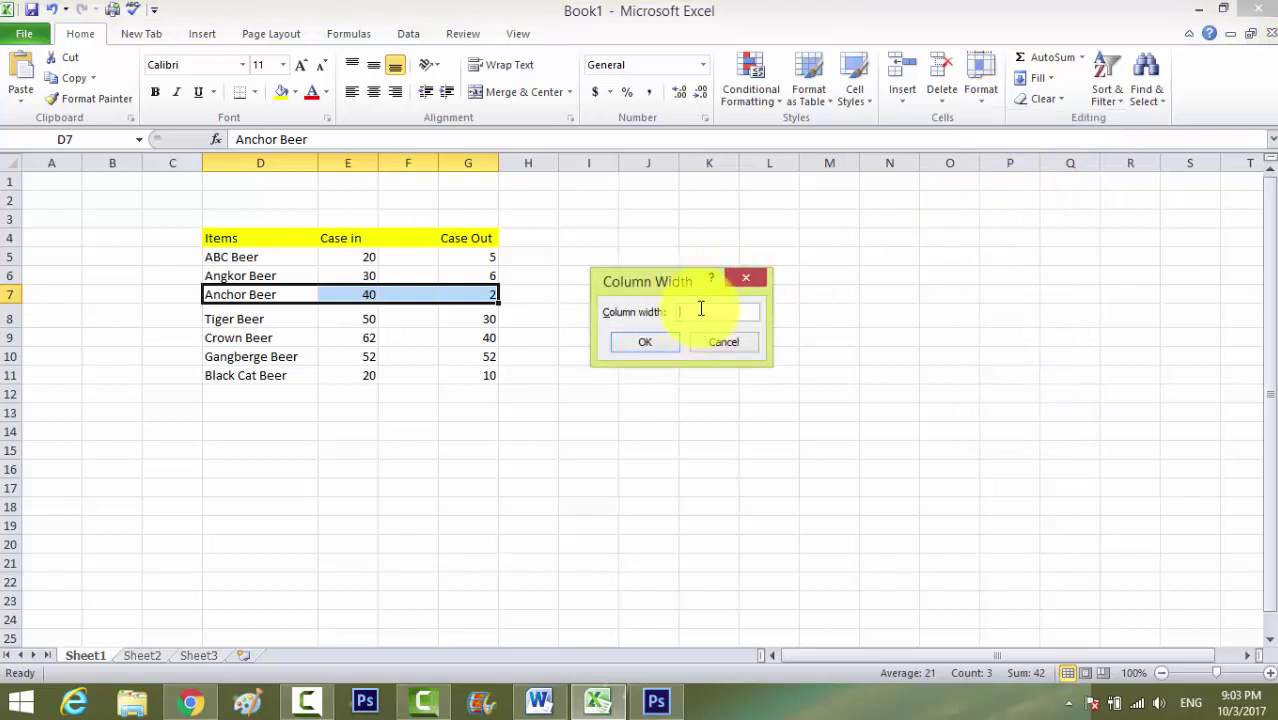
left_click(722, 342)
left_click(395, 319)
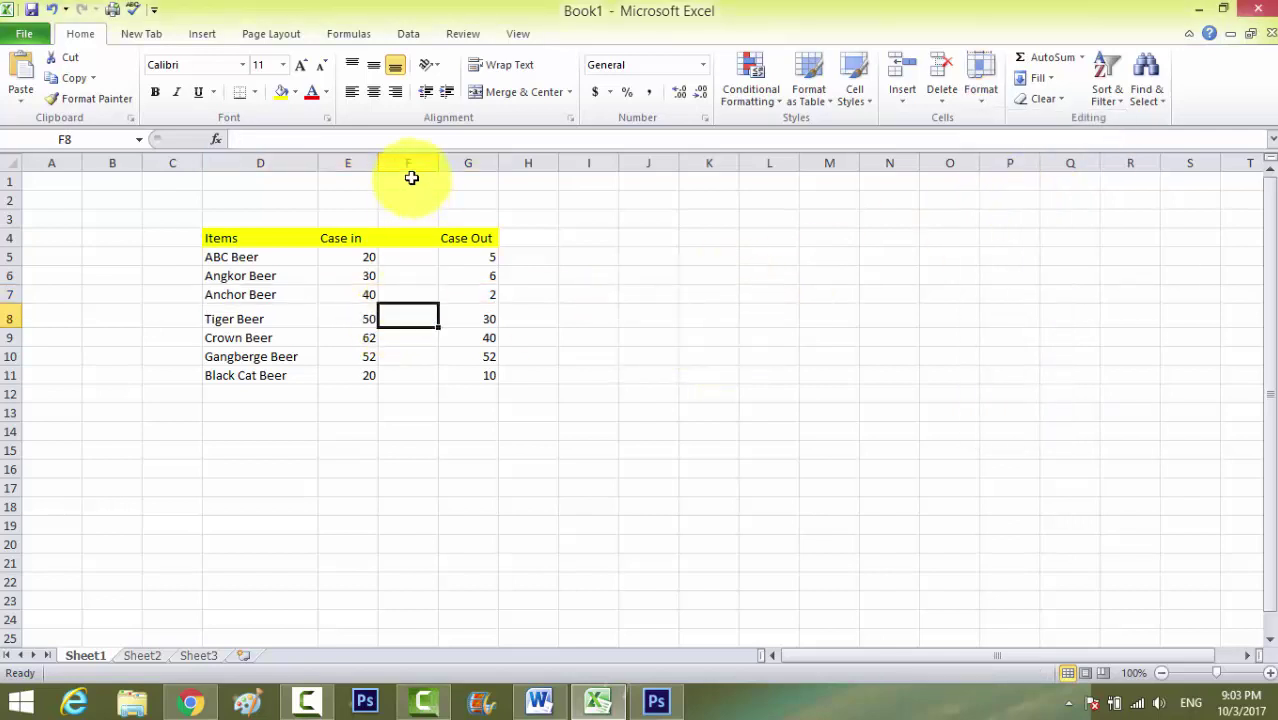
left_click(408, 163)
left_click(984, 95)
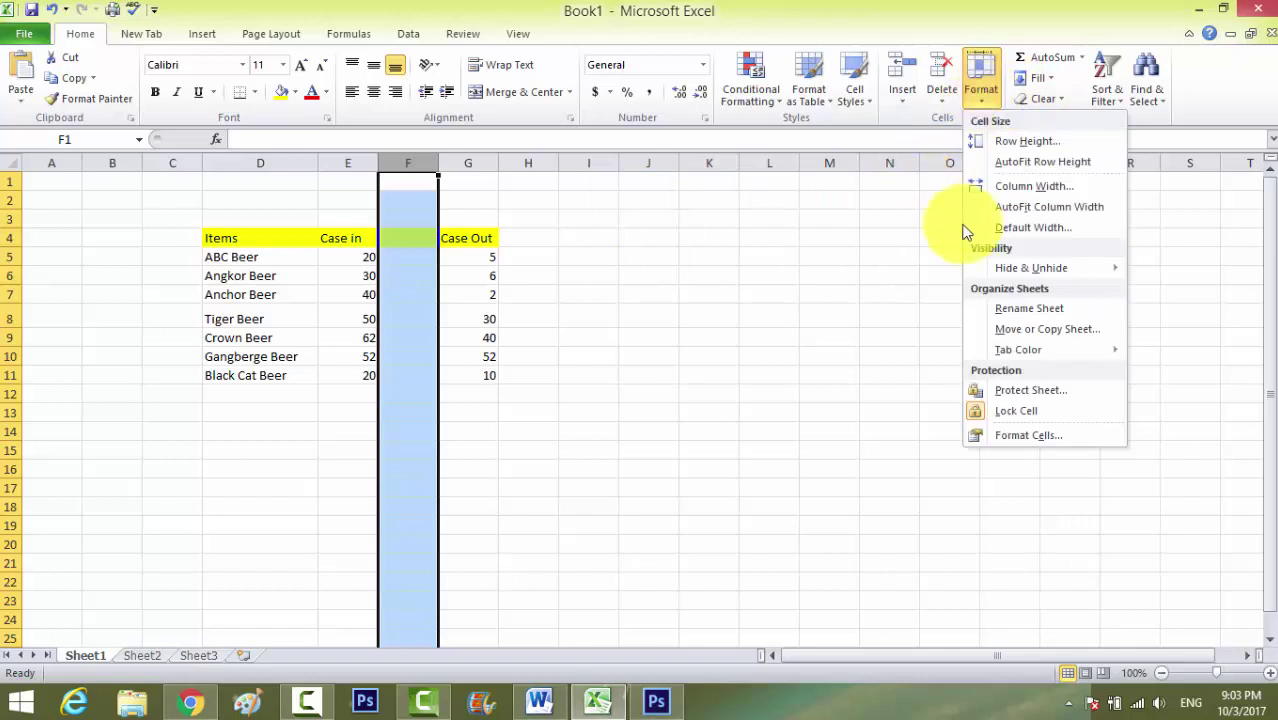
left_click(1033, 187)
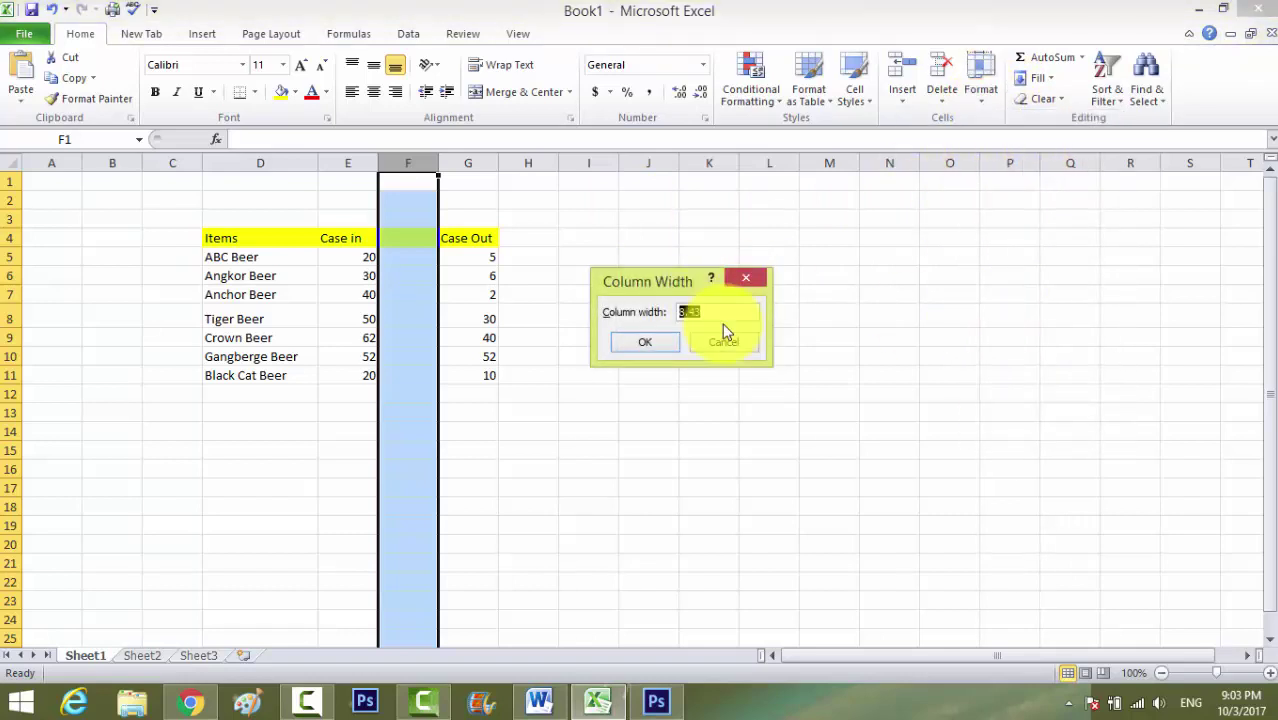
type("5")
key("Return")
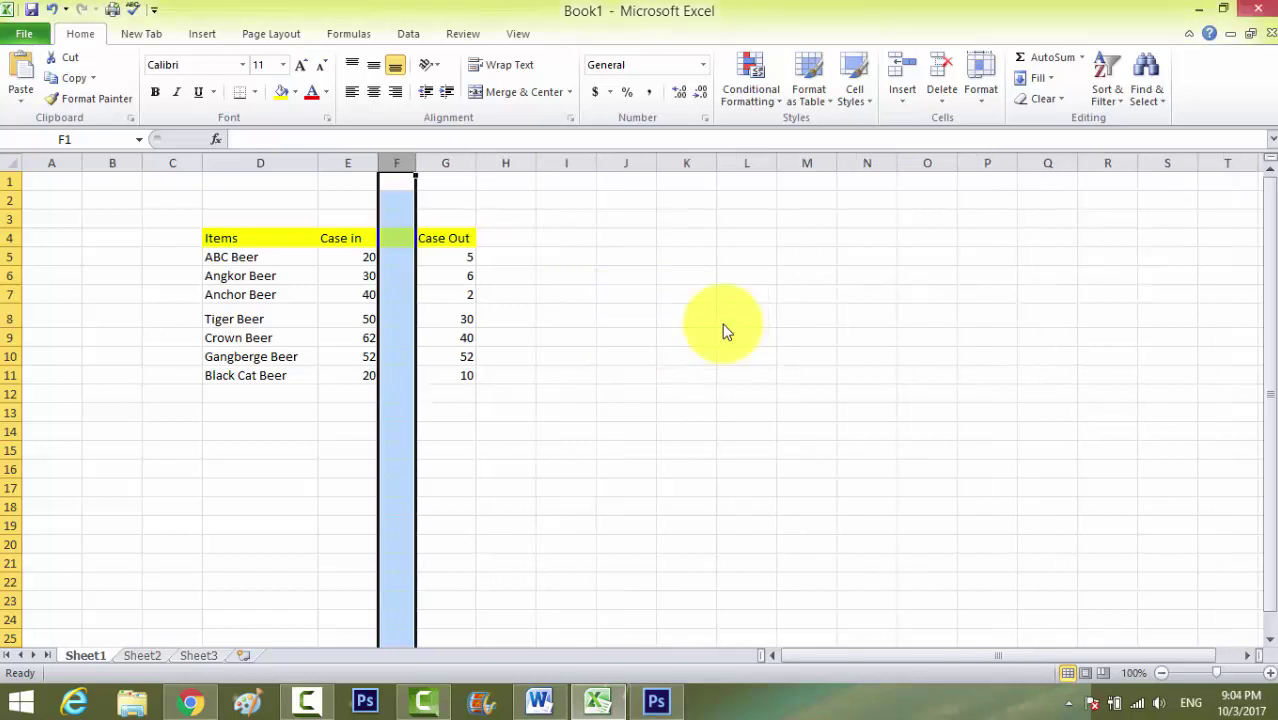
left_click(405, 331)
Step: Change column F's width to 20, then select ABC Beer's Case Out value 5
left_click(405, 257)
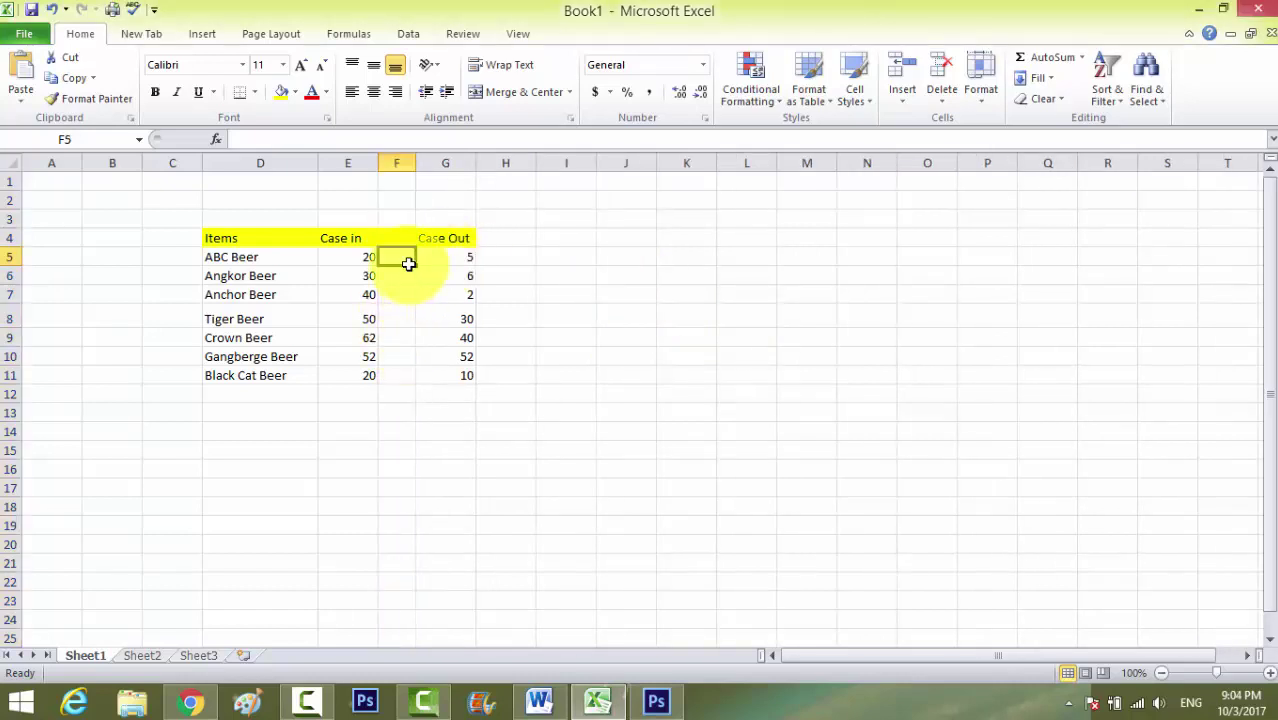
left_click(405, 163)
left_click(971, 98)
mouse_move(1031, 268)
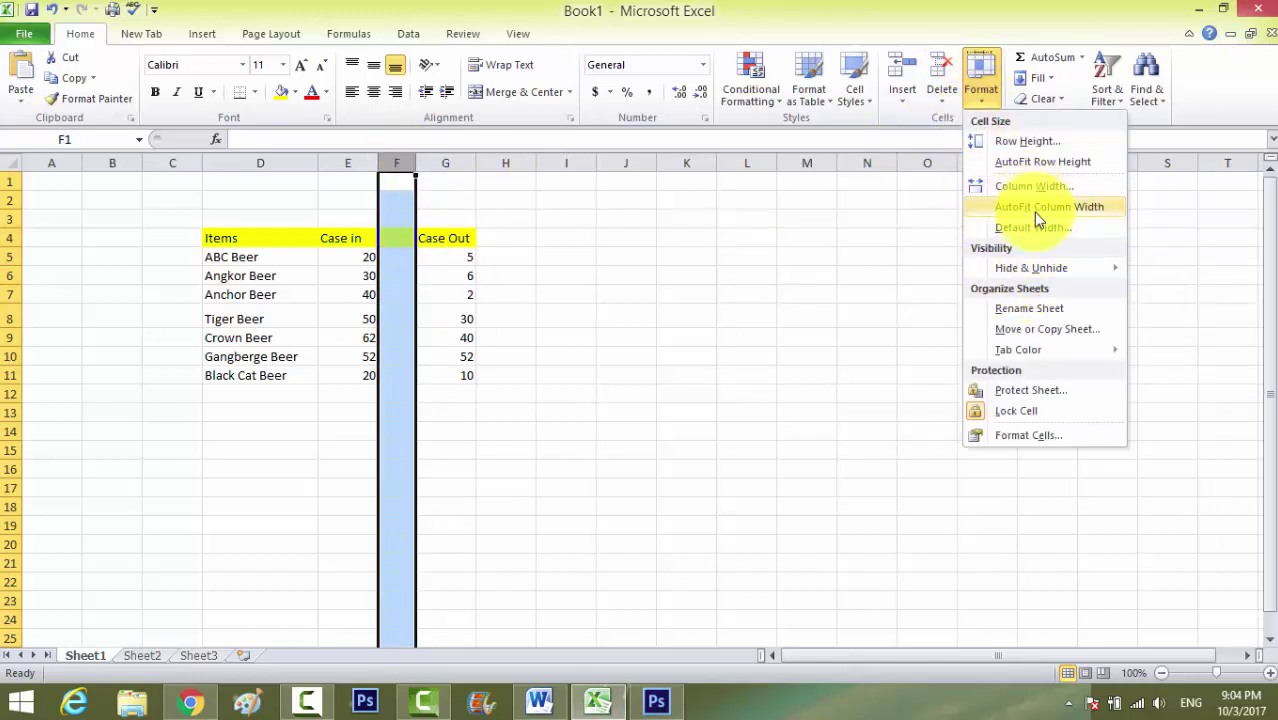
left_click(1033, 187)
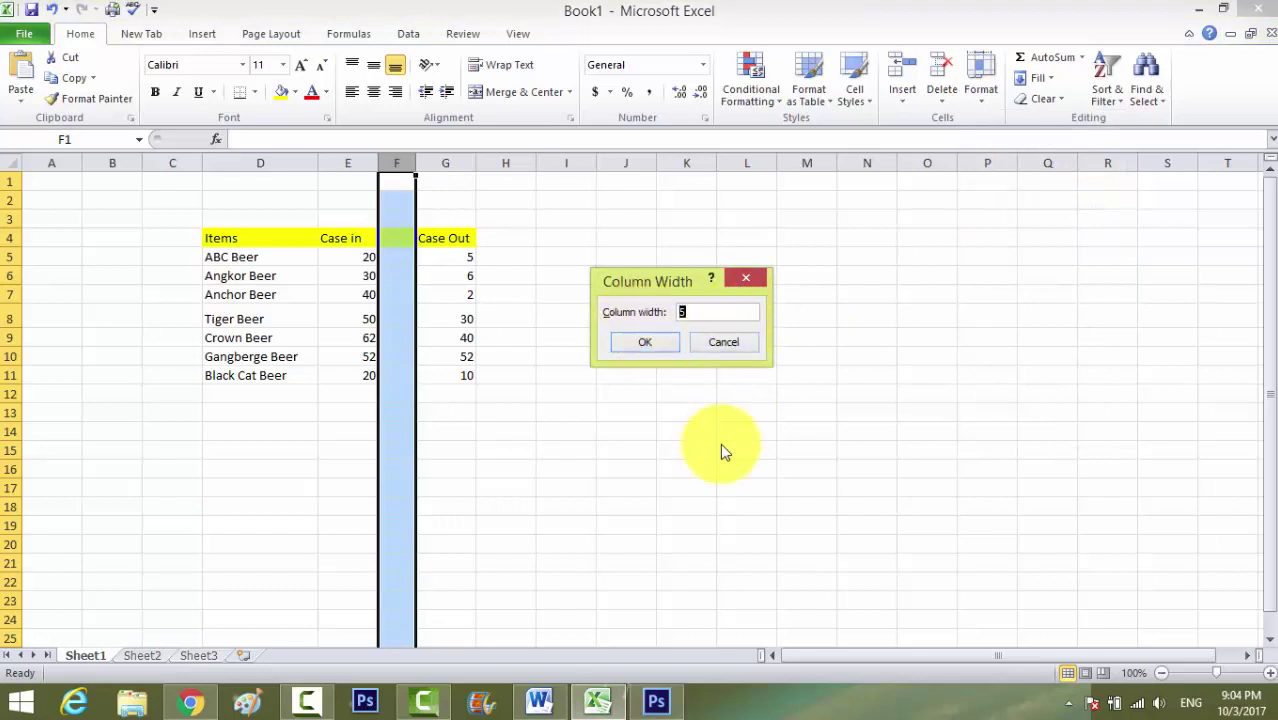
type("2")
type("0")
key("Return")
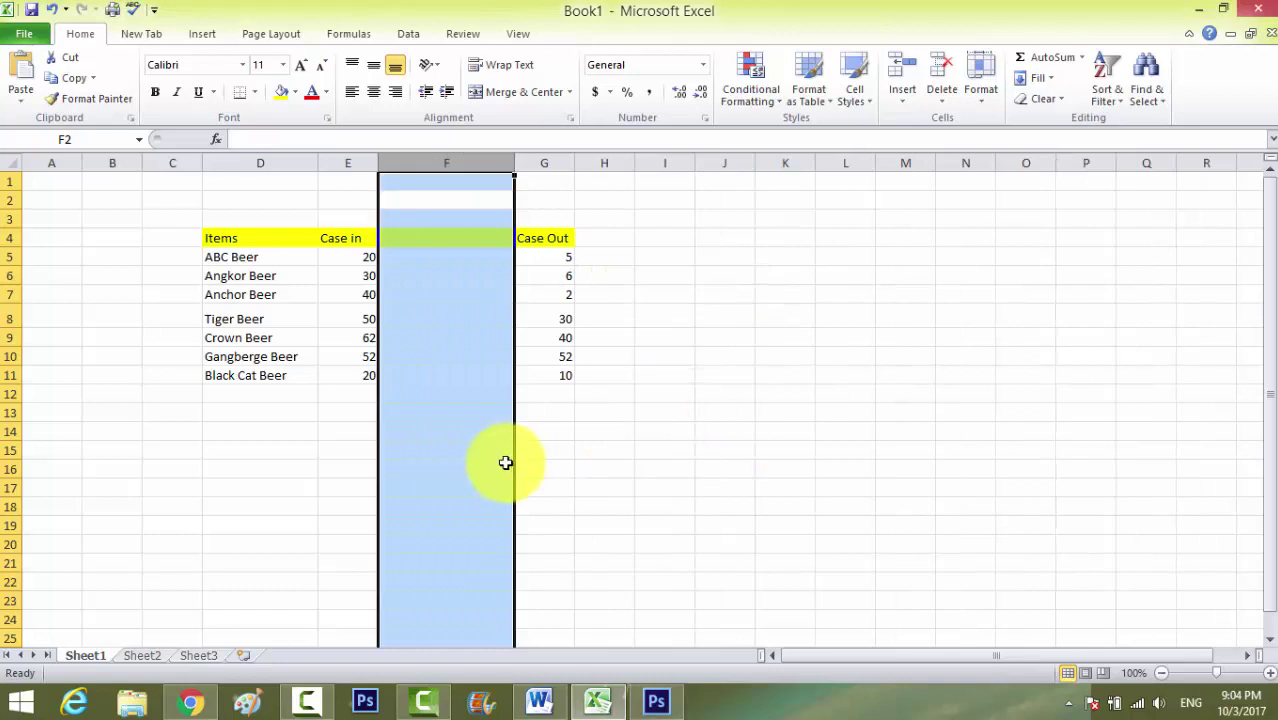
left_click(450, 431)
left_click(530, 257)
Step: Enter a long number into ABC Beer's Case in cell E5
left_click(368, 259)
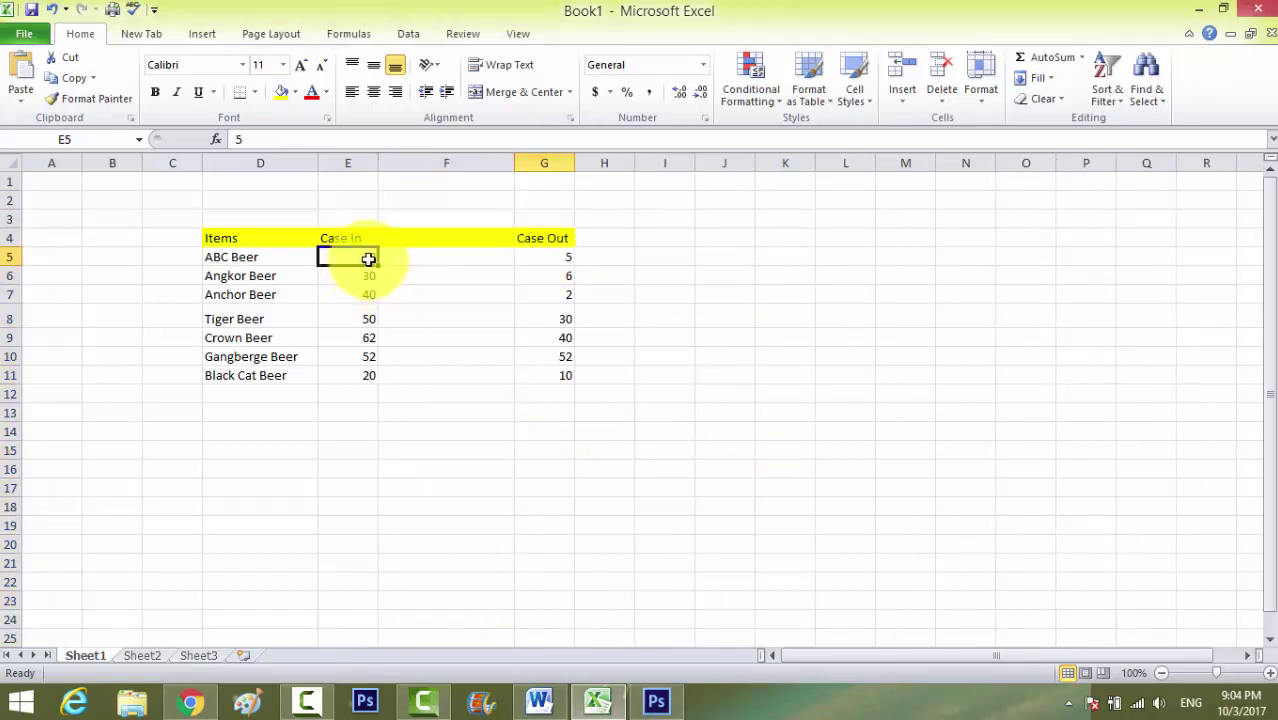
double_click(360, 255)
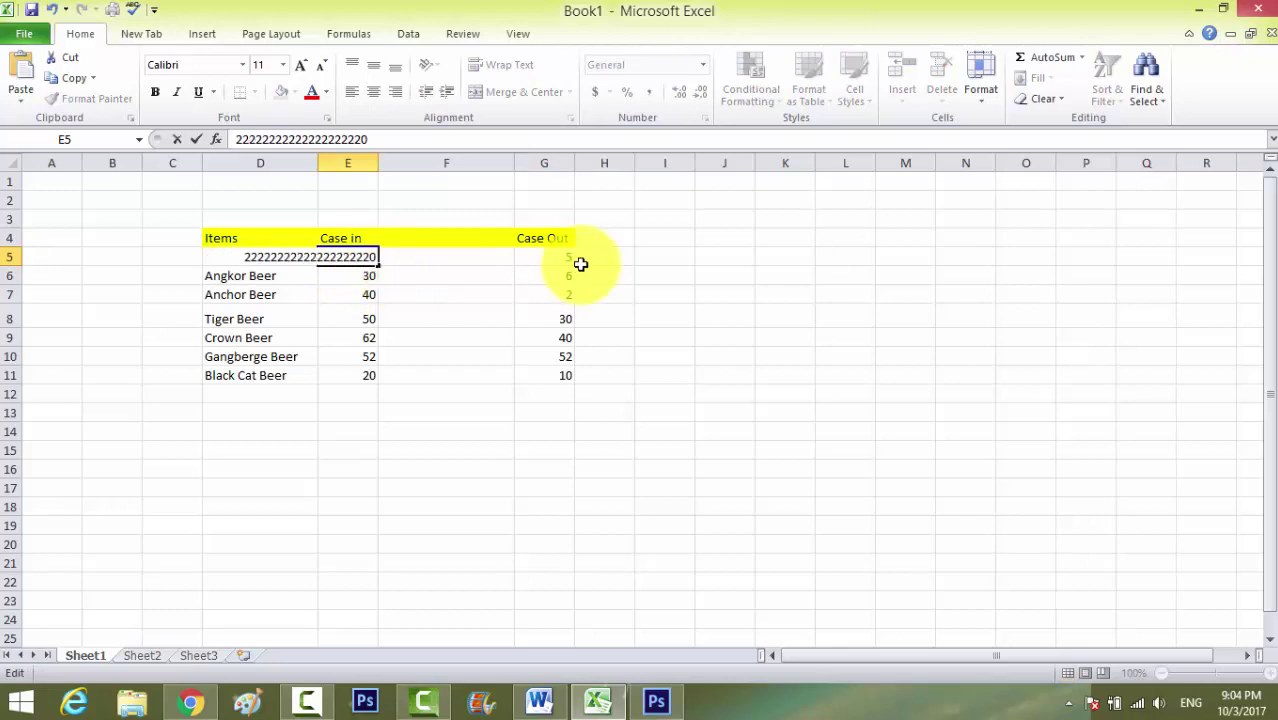
left_click(456, 398)
left_click(342, 257)
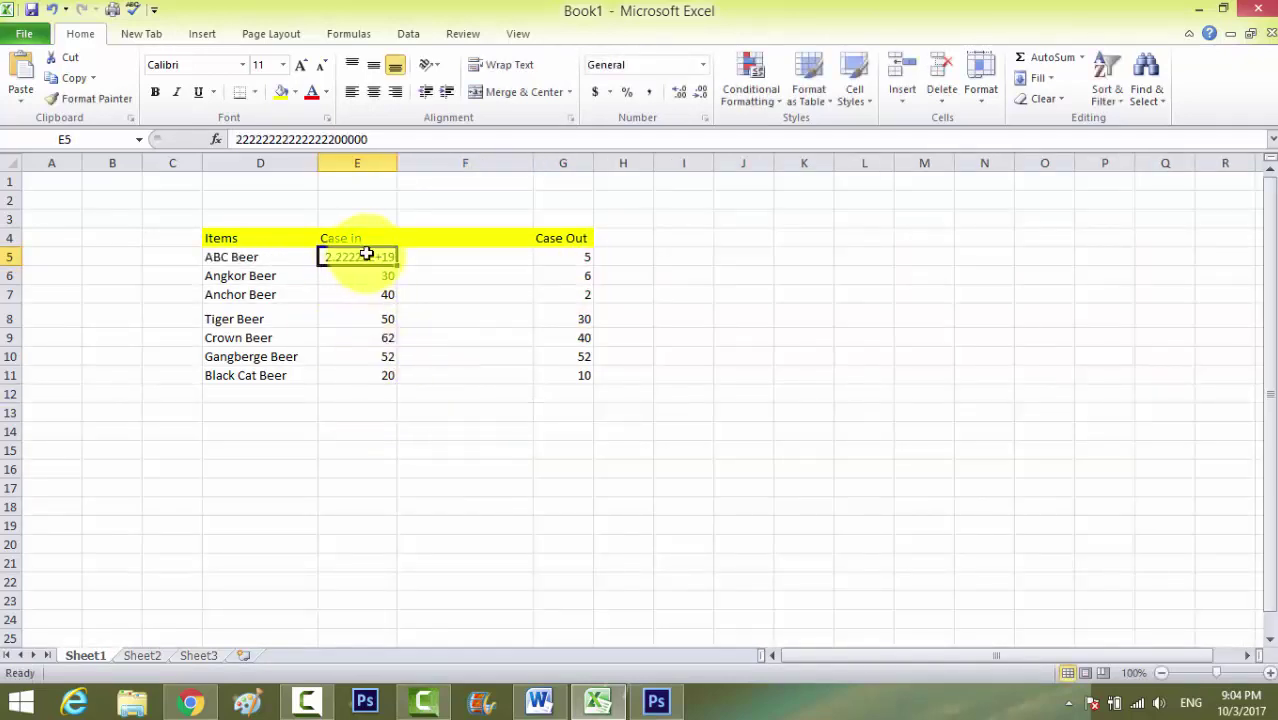
left_click(982, 100)
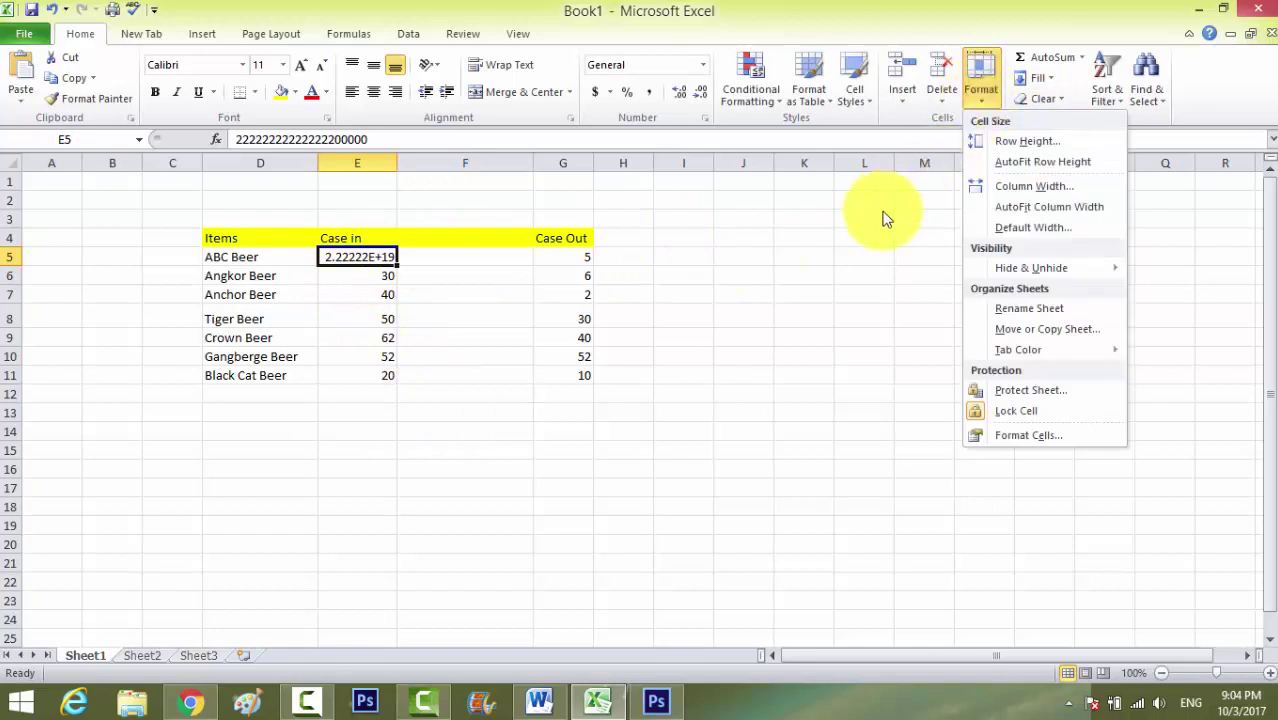
left_click(1067, 214)
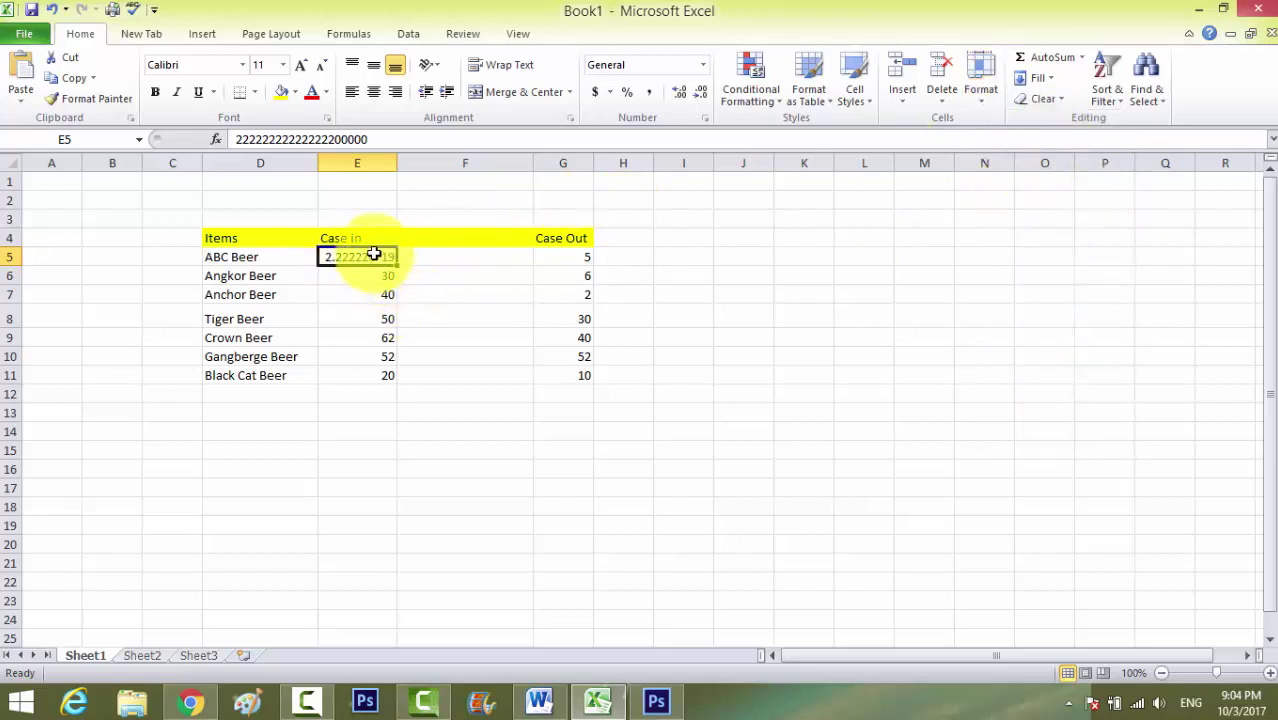
type("fff")
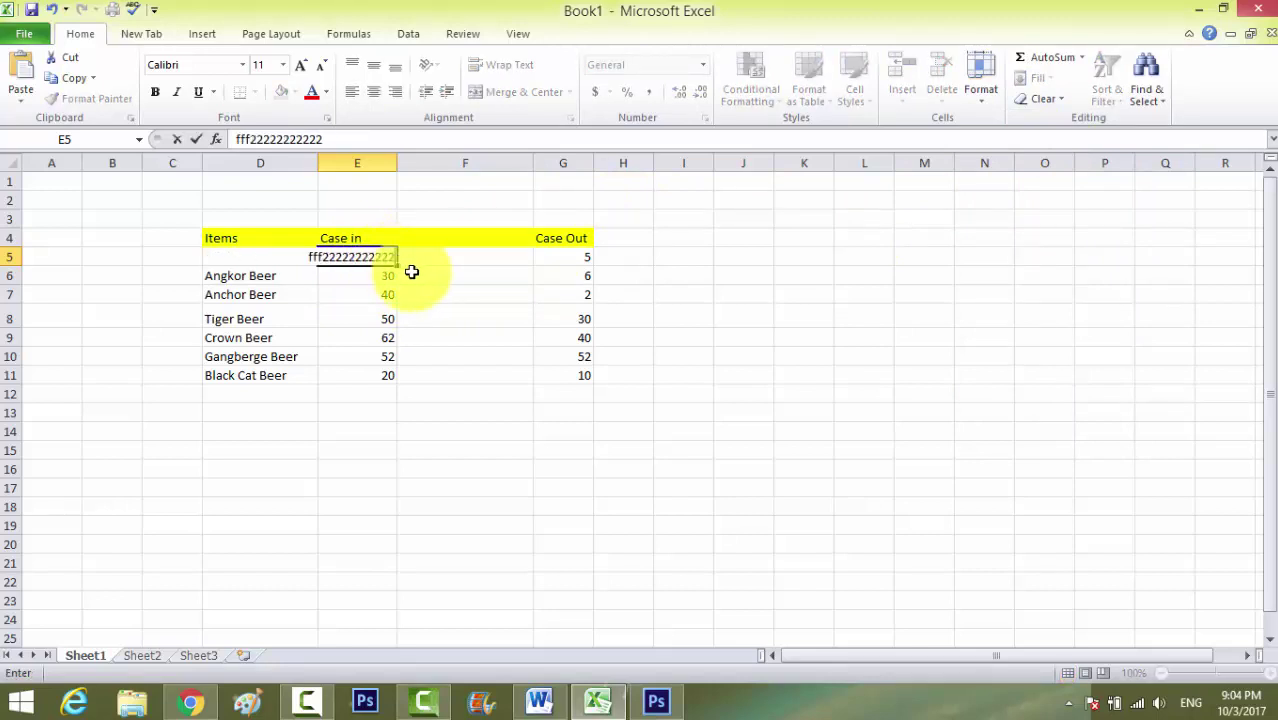
key("Return")
left_click(385, 319)
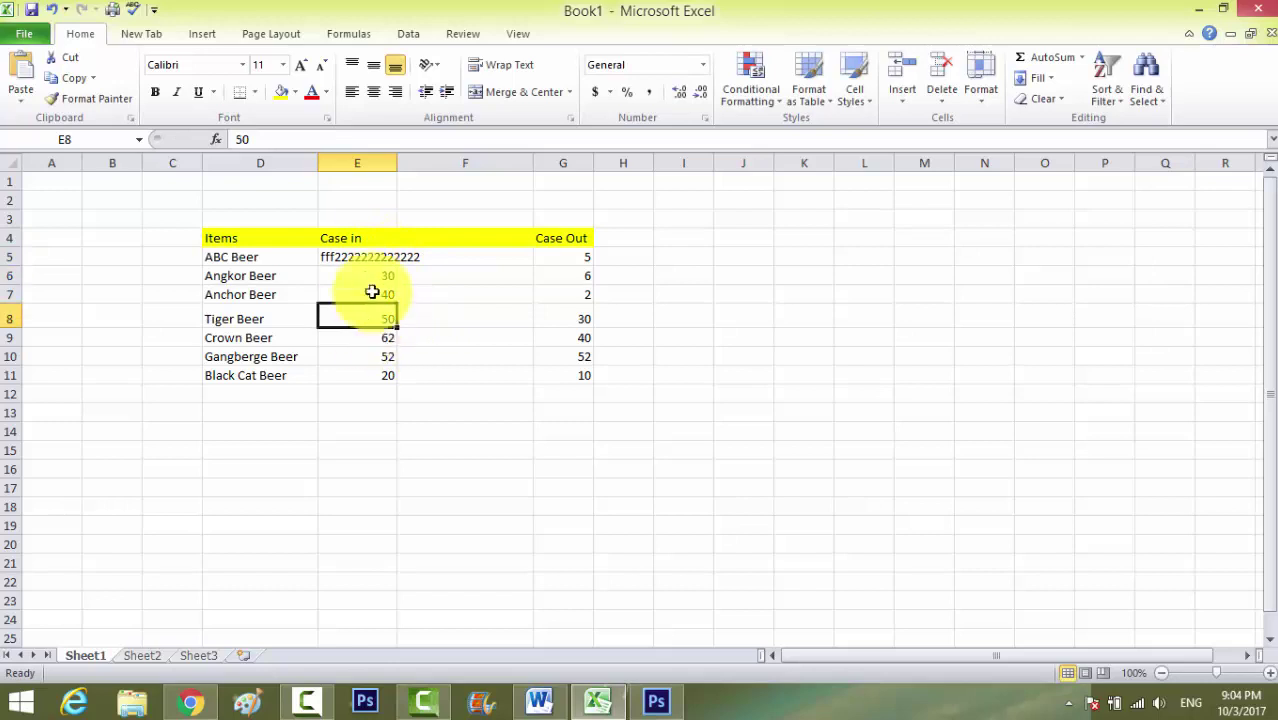
left_click(366, 256)
double_click(369, 256)
left_click(370, 319)
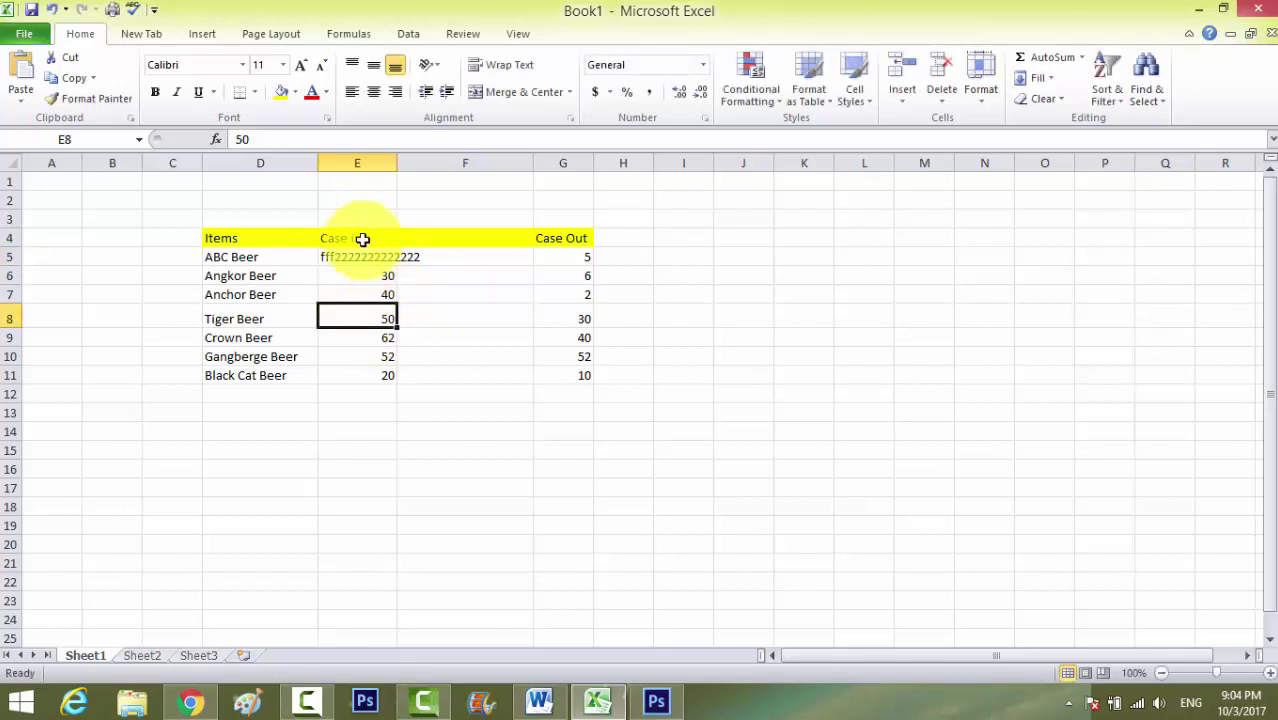
left_click(366, 256)
left_click(357, 163)
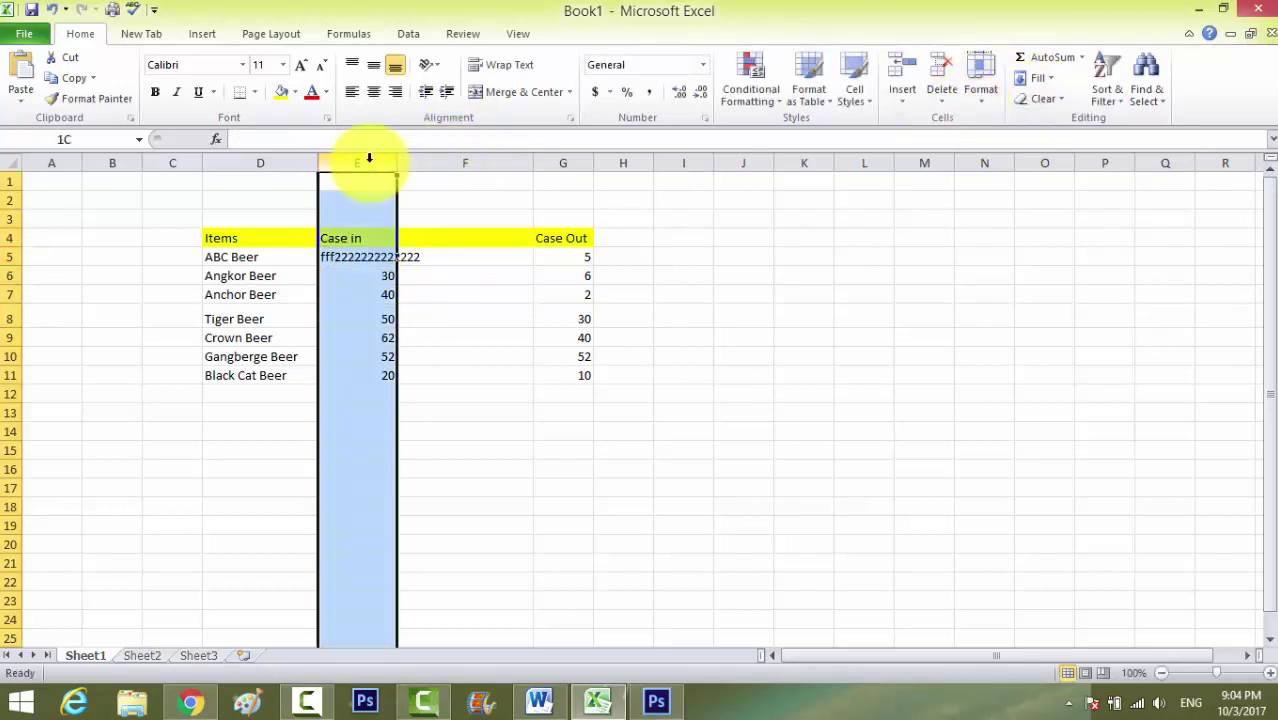
left_click(980, 90)
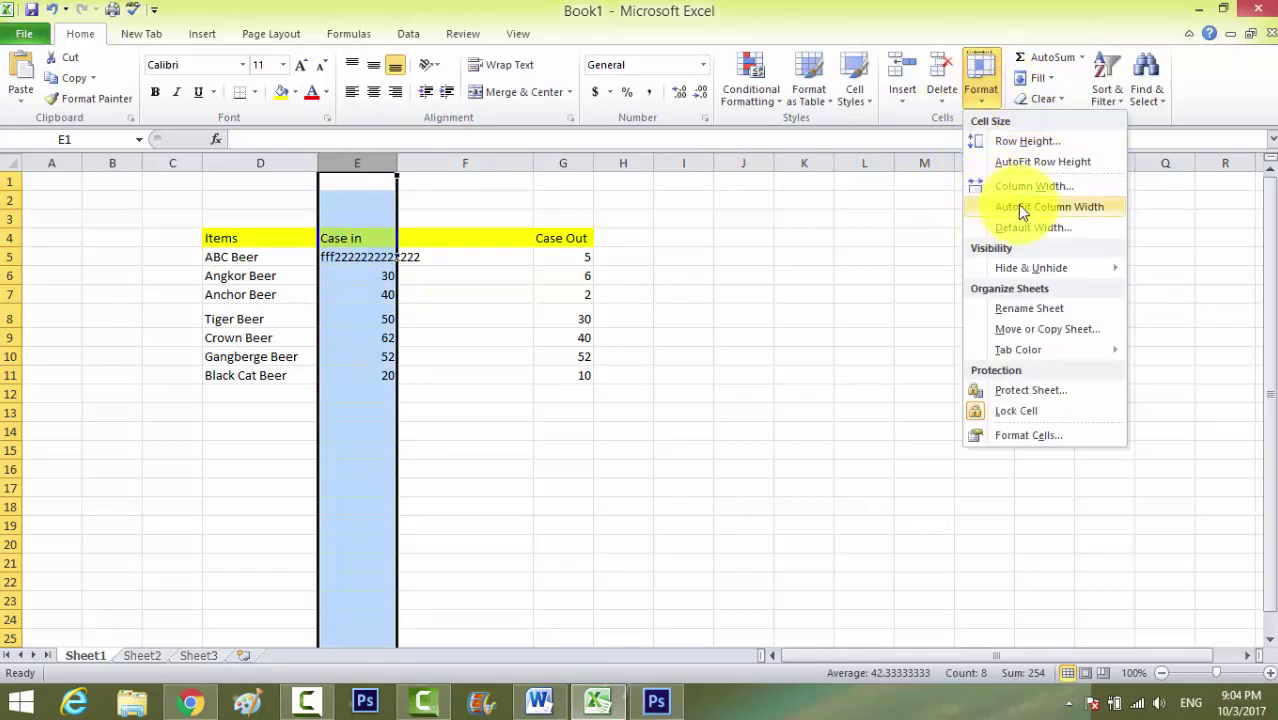
left_click(1020, 206)
left_click(385, 448)
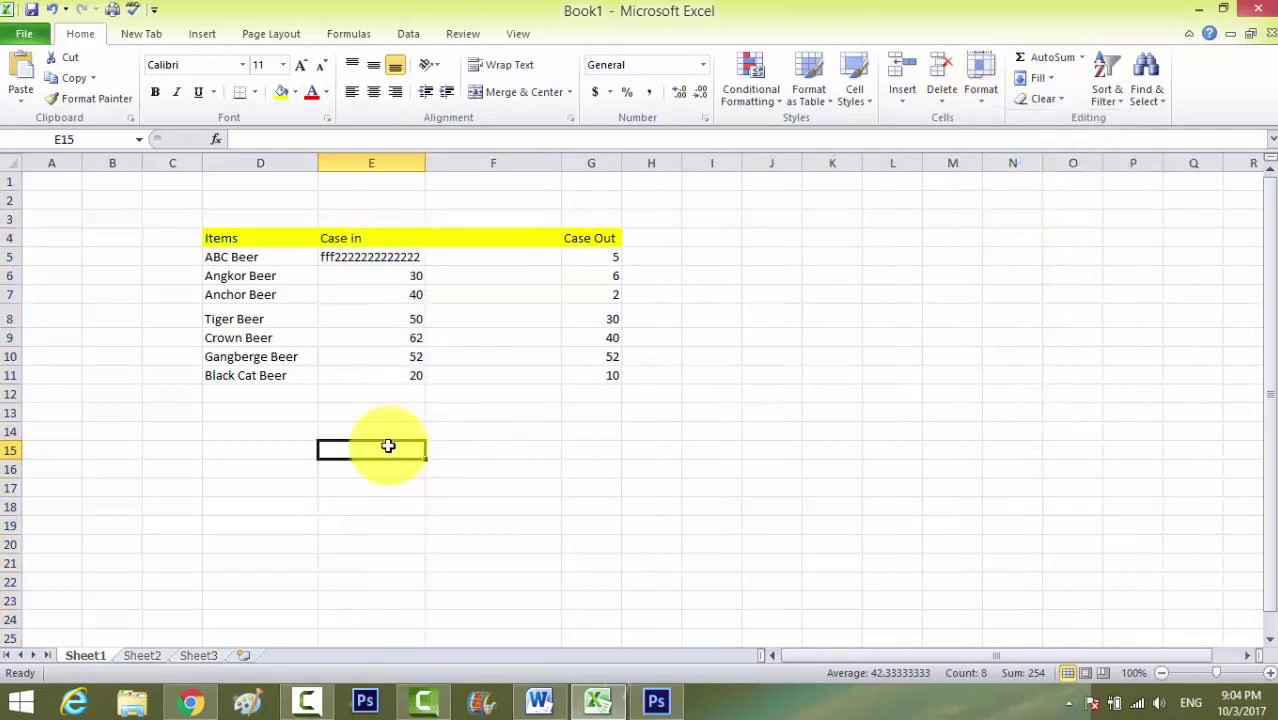
Step: Reselect column E and reopen the cell-size options, then dismiss them unchanged
left_click(370, 257)
left_click(383, 156)
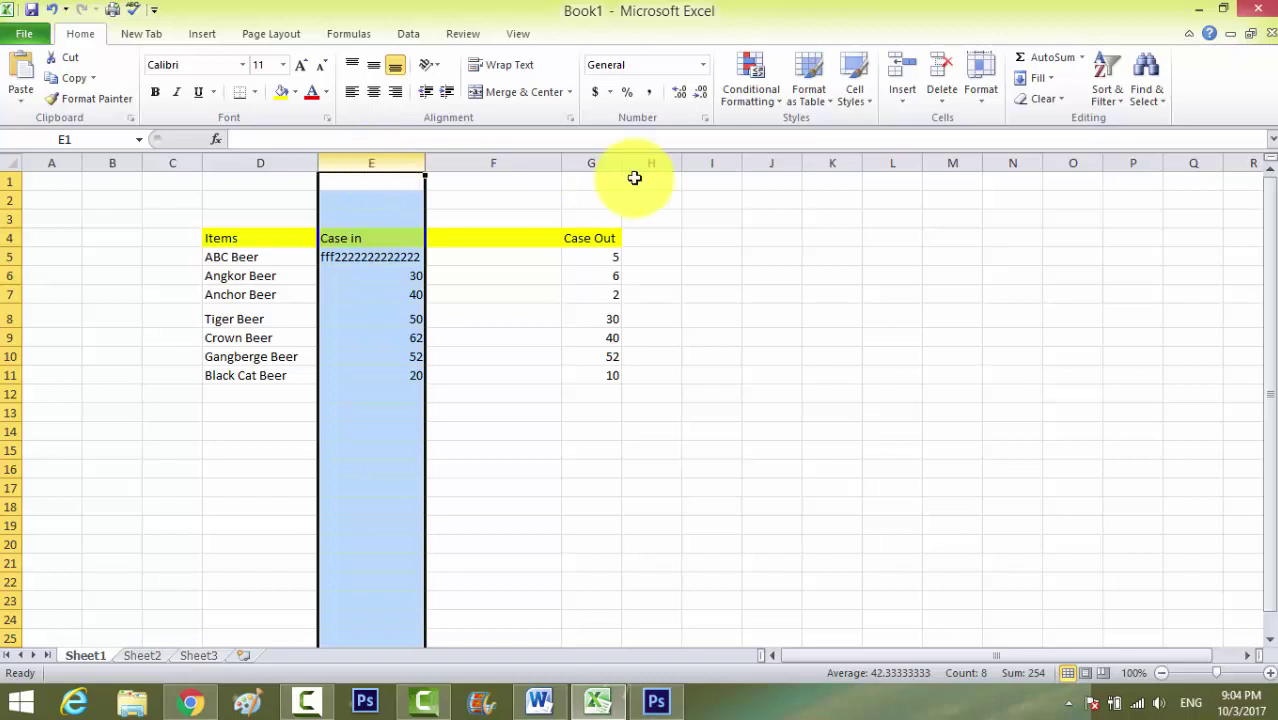
left_click(980, 92)
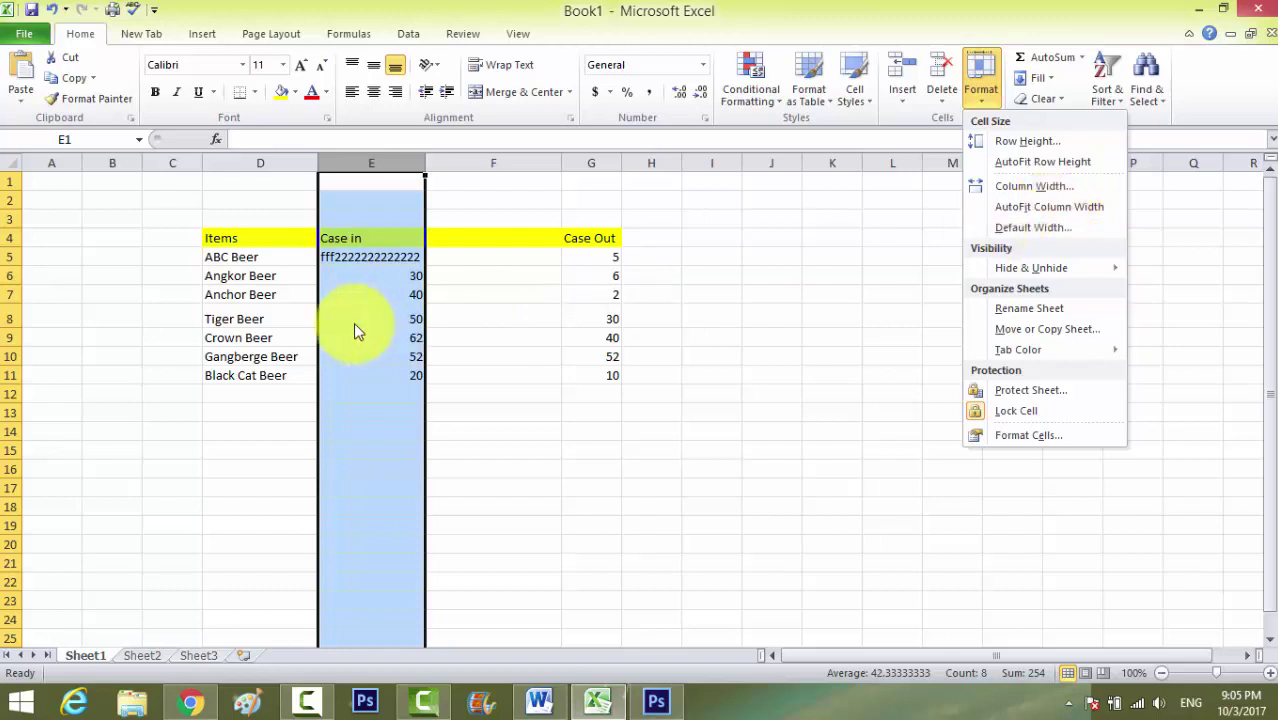
left_click(370, 255)
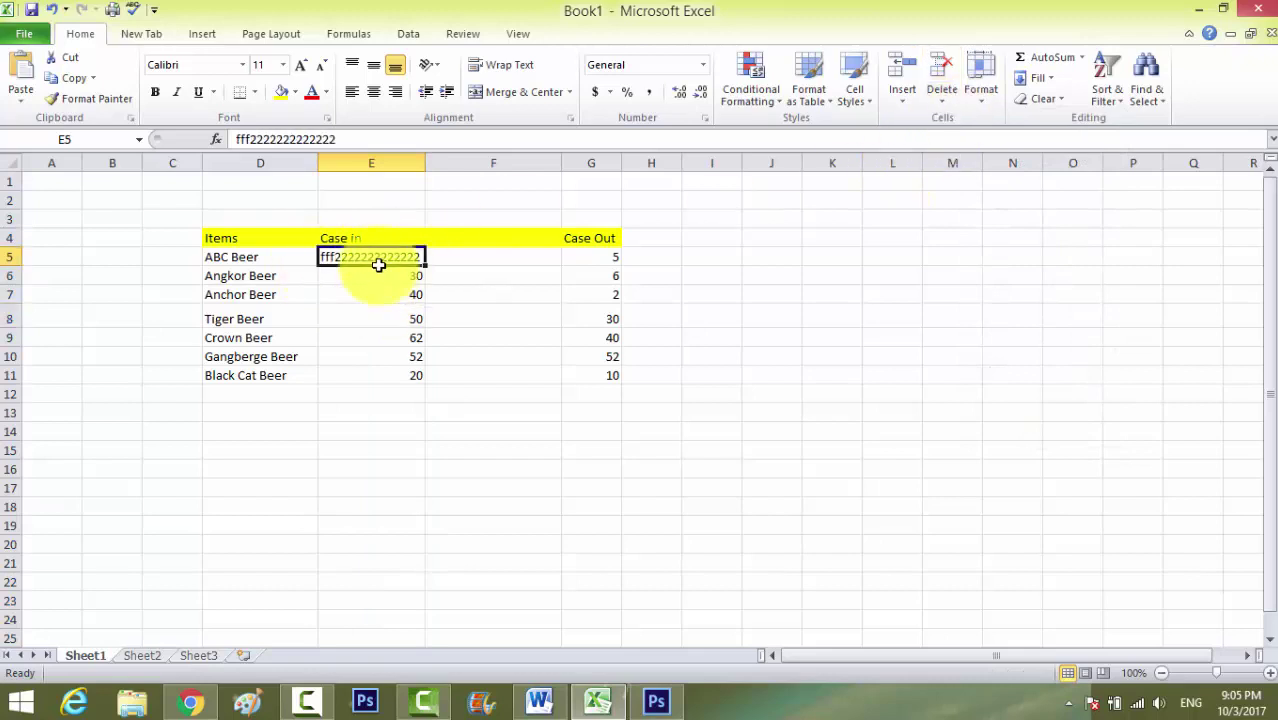
left_click(374, 296)
left_click(369, 340)
Step: Drag the Case Out block G4:G11 over into F4:F11
left_click(476, 454)
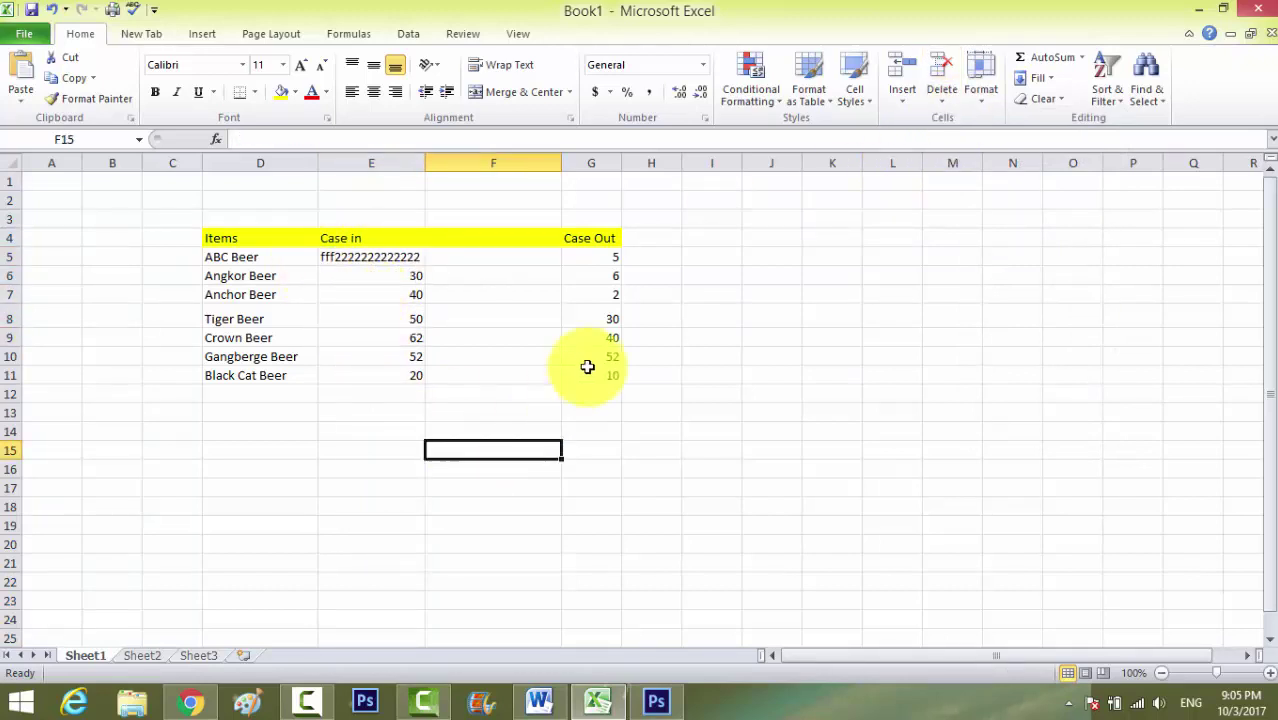
left_click_drag(588, 240, 590, 384)
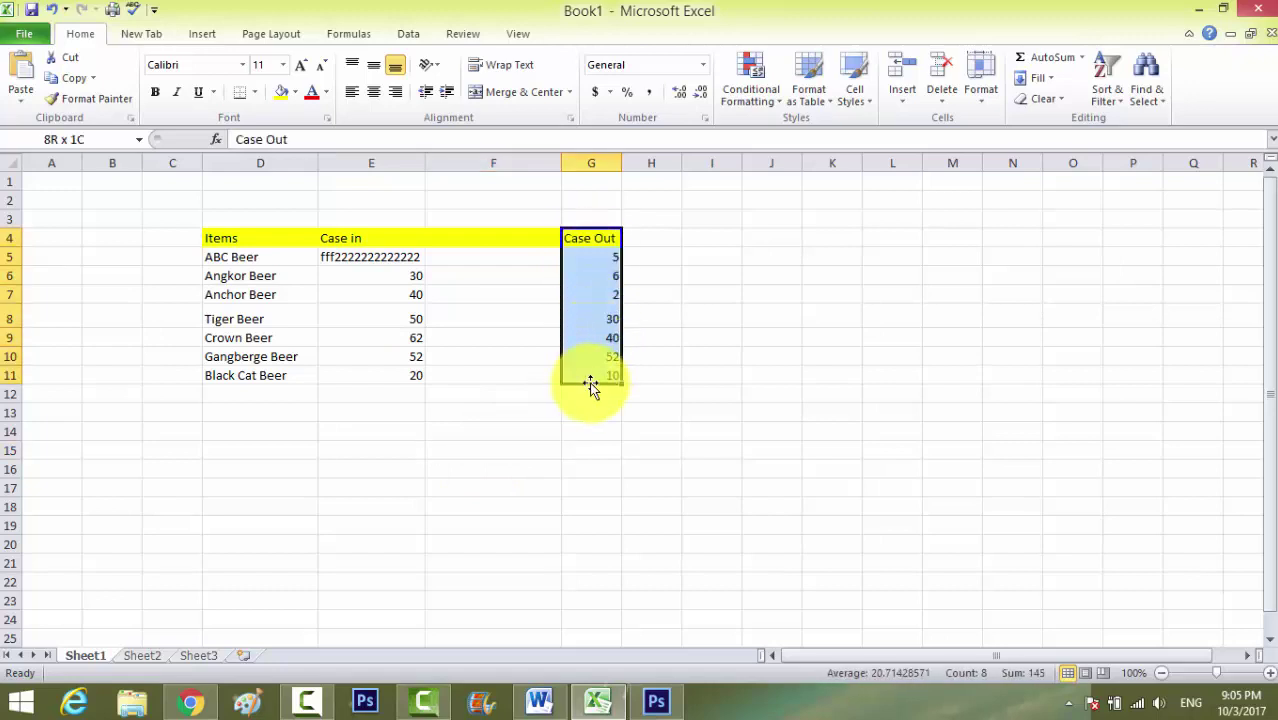
left_click(651, 276)
left_click_drag(588, 243, 587, 373)
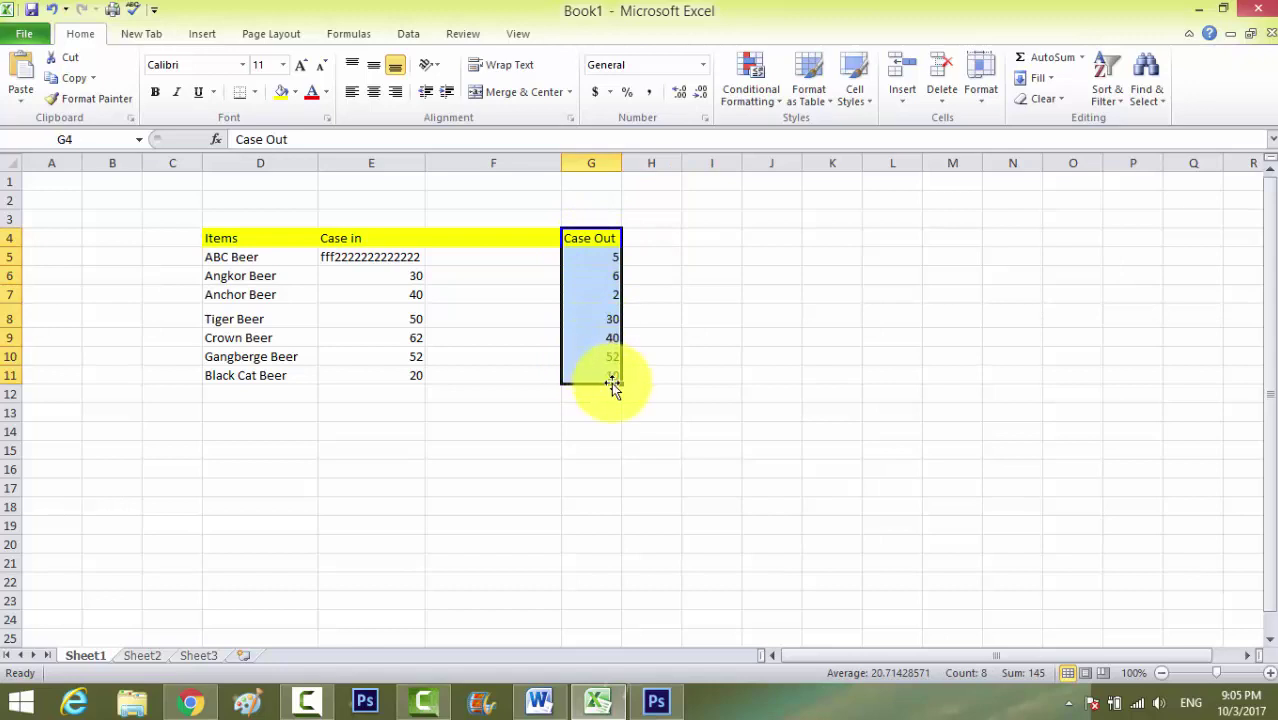
left_click_drag(607, 388, 523, 380)
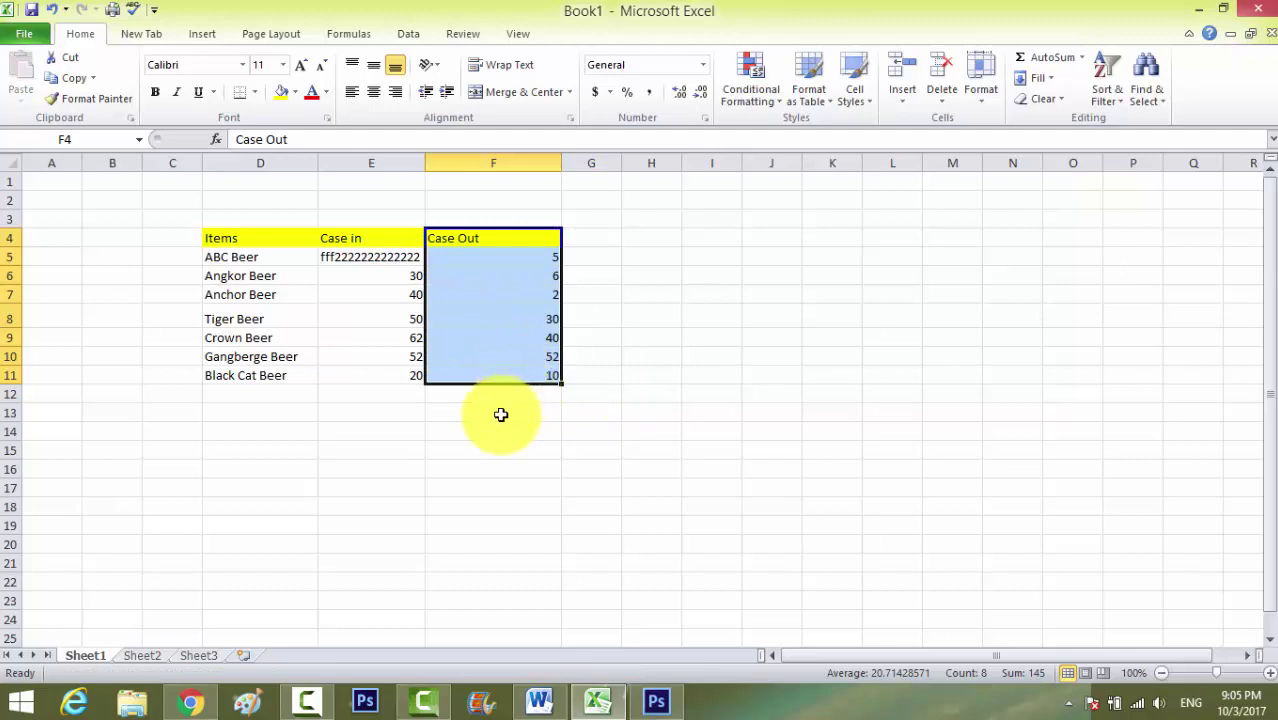
left_click(499, 413)
Step: Try Case Out in H4:H11, then return it to F4:F11 beside Case in
left_click_drag(501, 238, 518, 380)
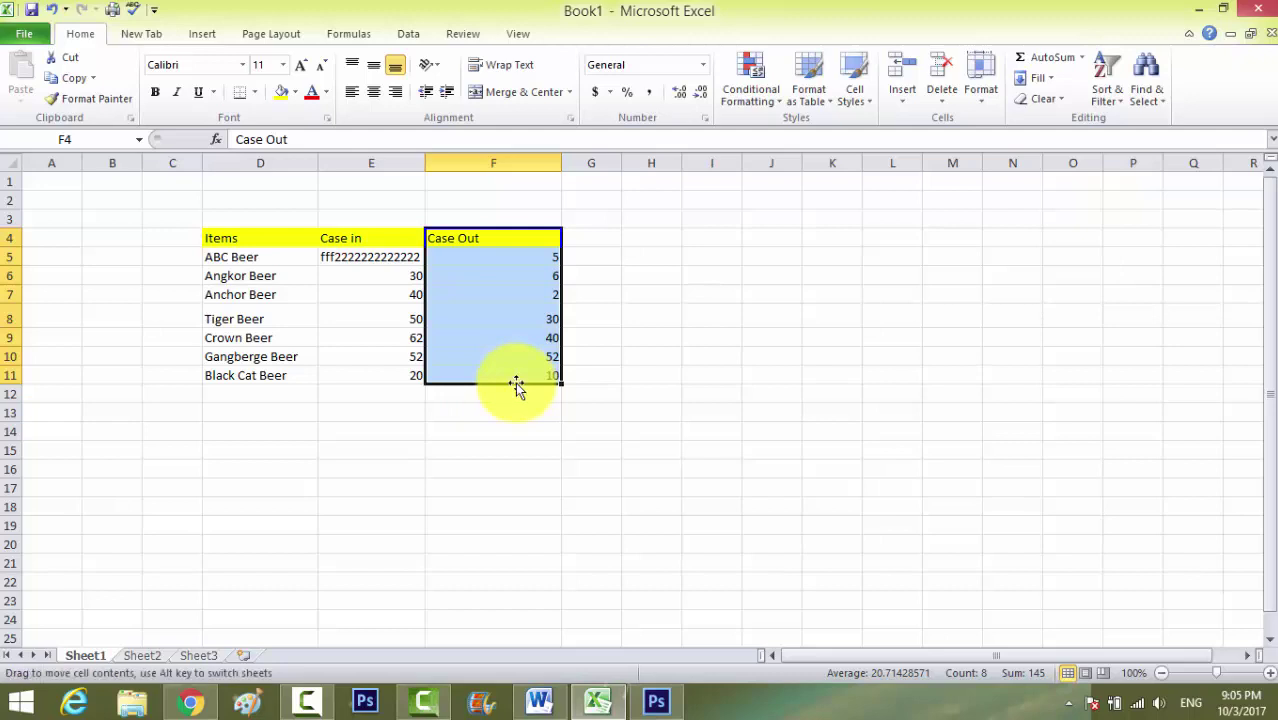
left_click_drag(516, 384, 706, 383)
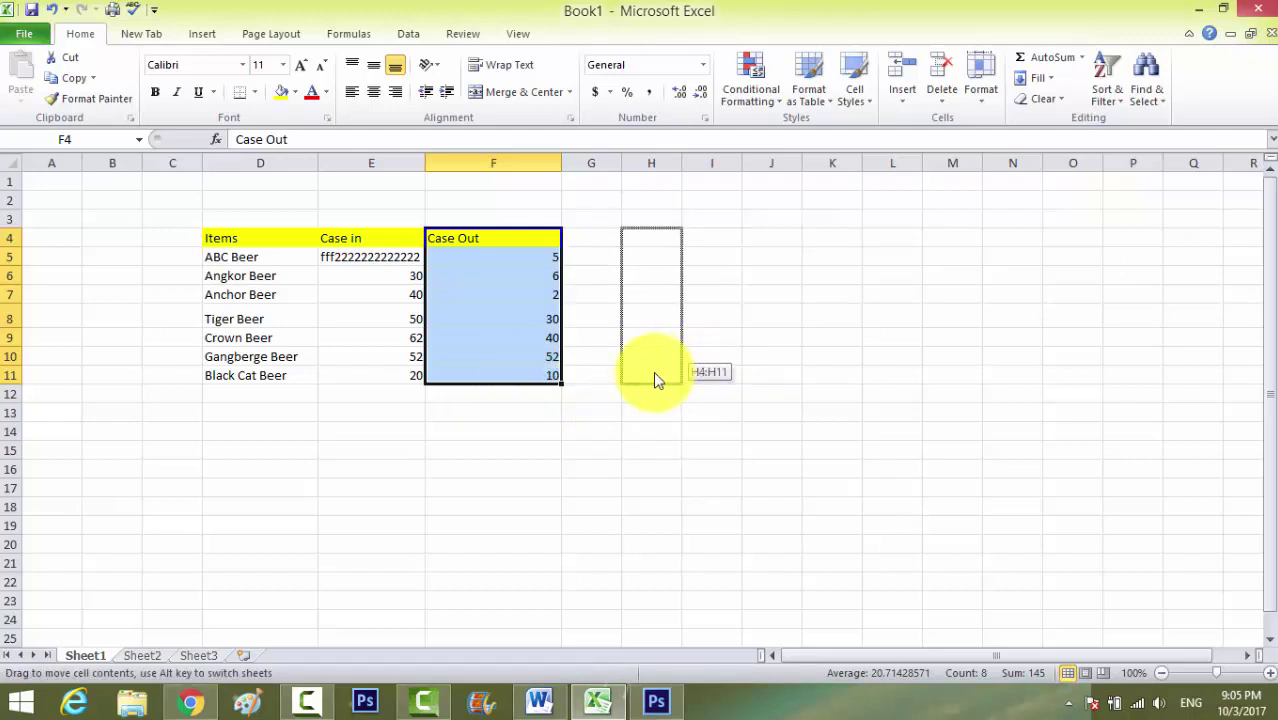
left_click_drag(705, 381, 655, 375)
left_click(506, 292)
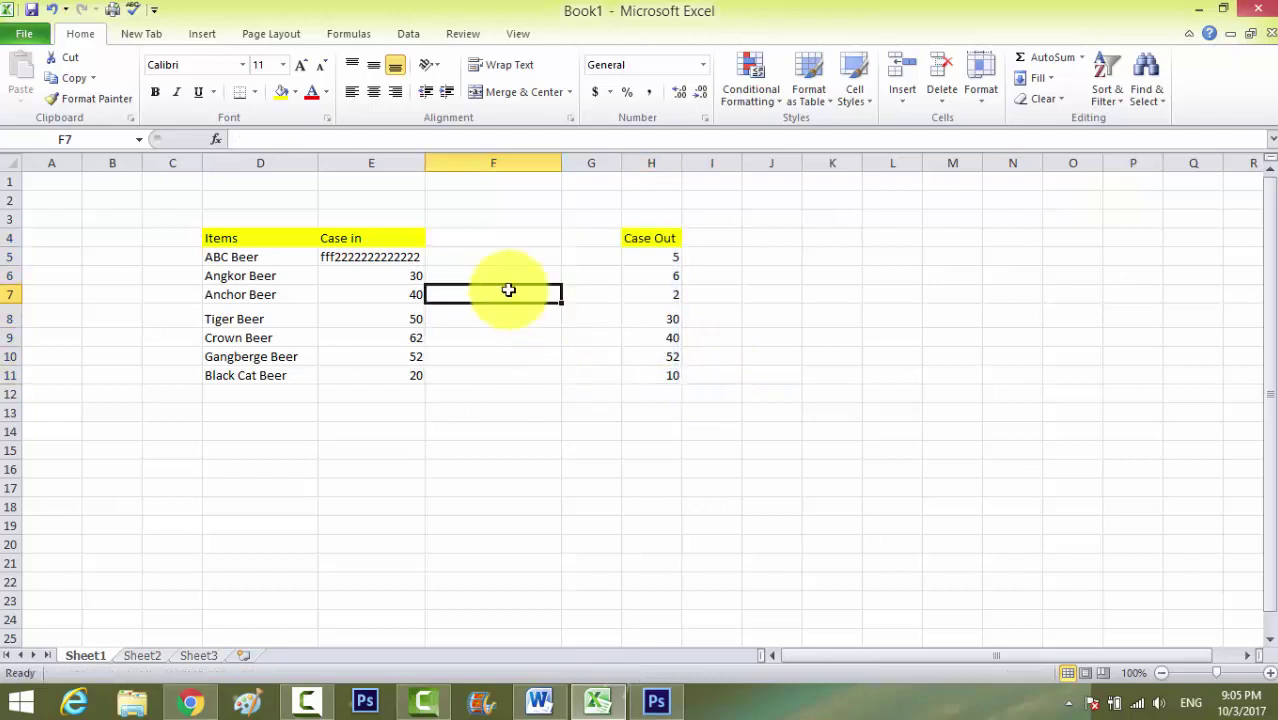
mouse_move(631, 245)
left_mouse_down()
mouse_move(640, 381)
mouse_move(527, 386)
left_mouse_up()
left_click(494, 436)
left_click(622, 396)
left_click(382, 457)
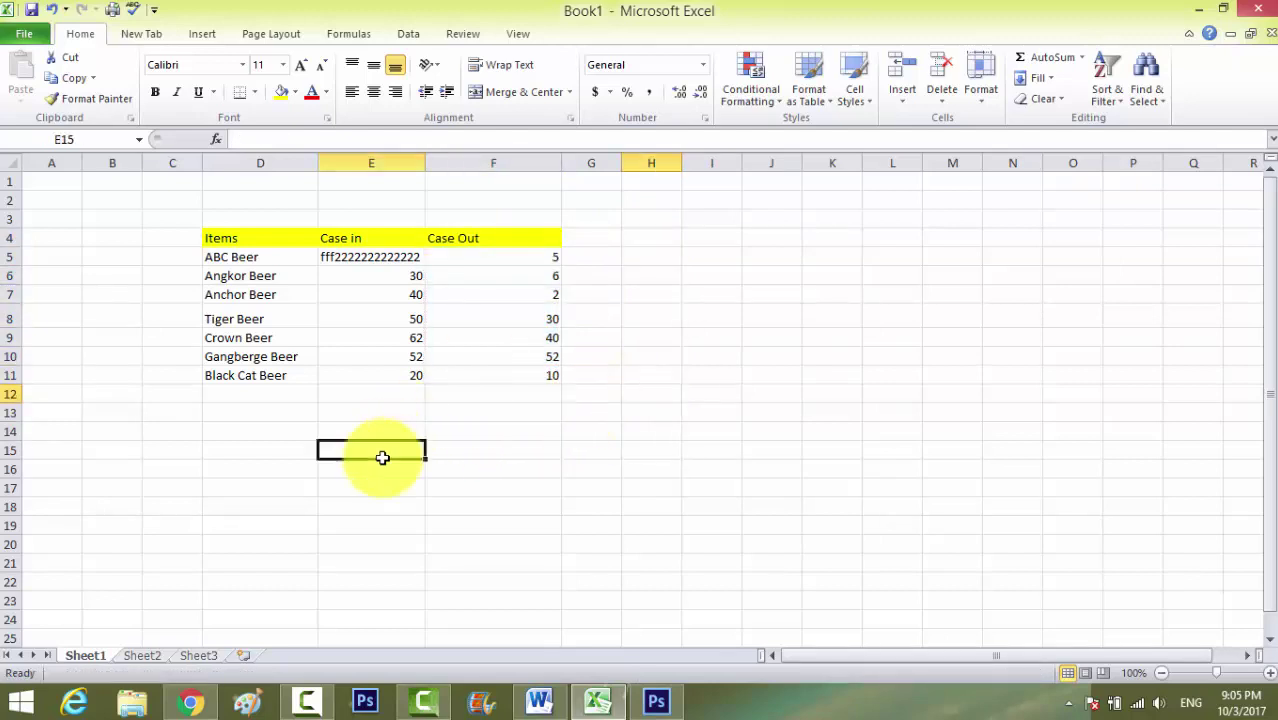
left_click(172, 376)
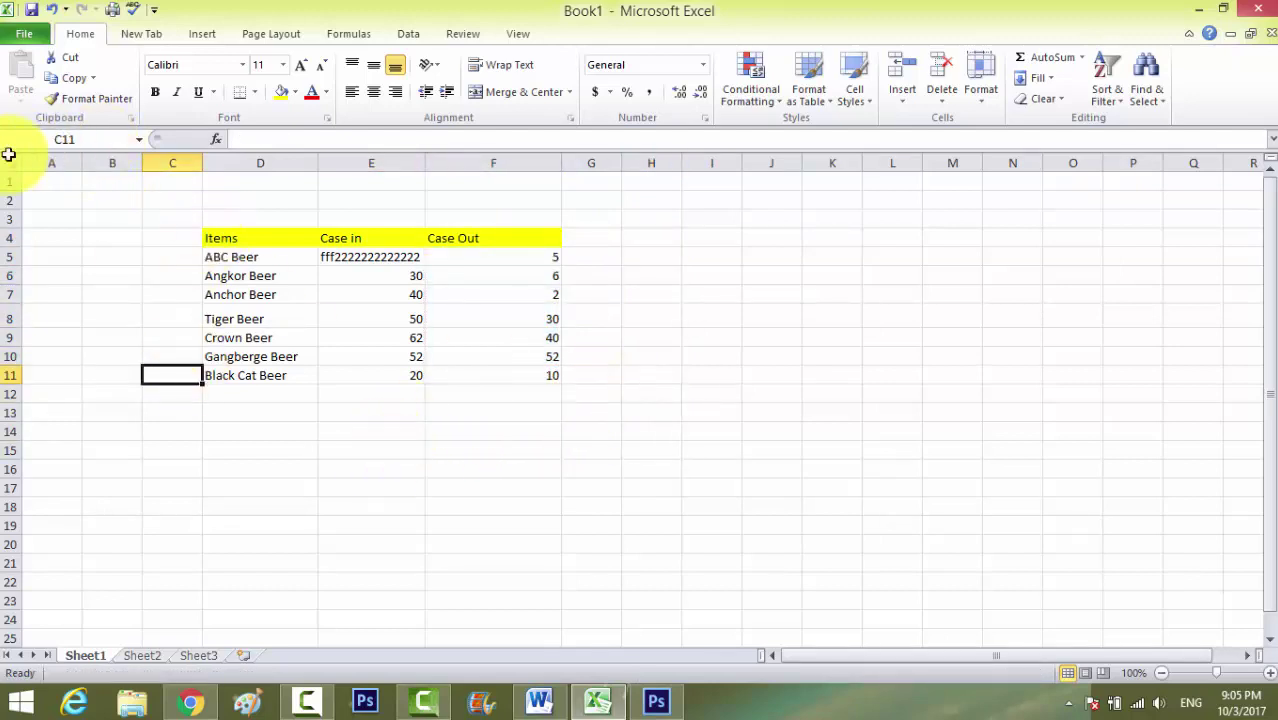
Step: Copy Anchor Beer's cell D7 and select H7 as the paste destination
left_click(238, 276)
left_click(238, 319)
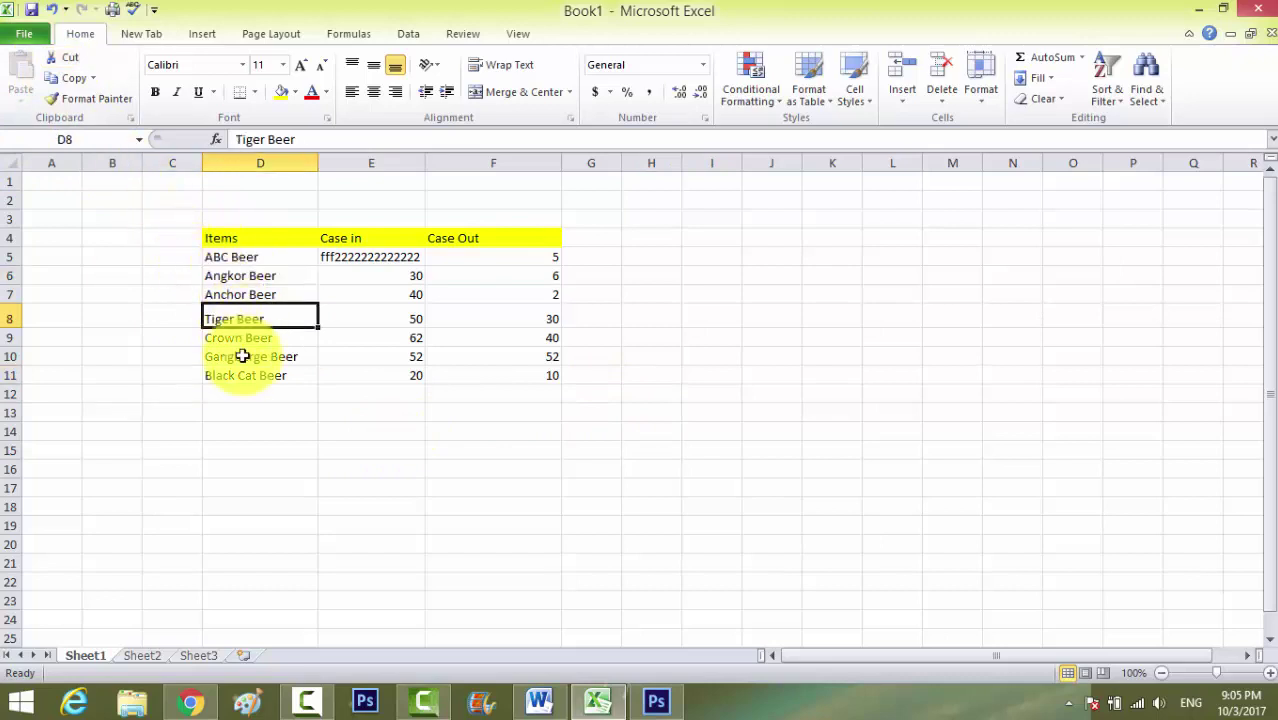
left_click(242, 356)
left_click(232, 276)
left_click(255, 317)
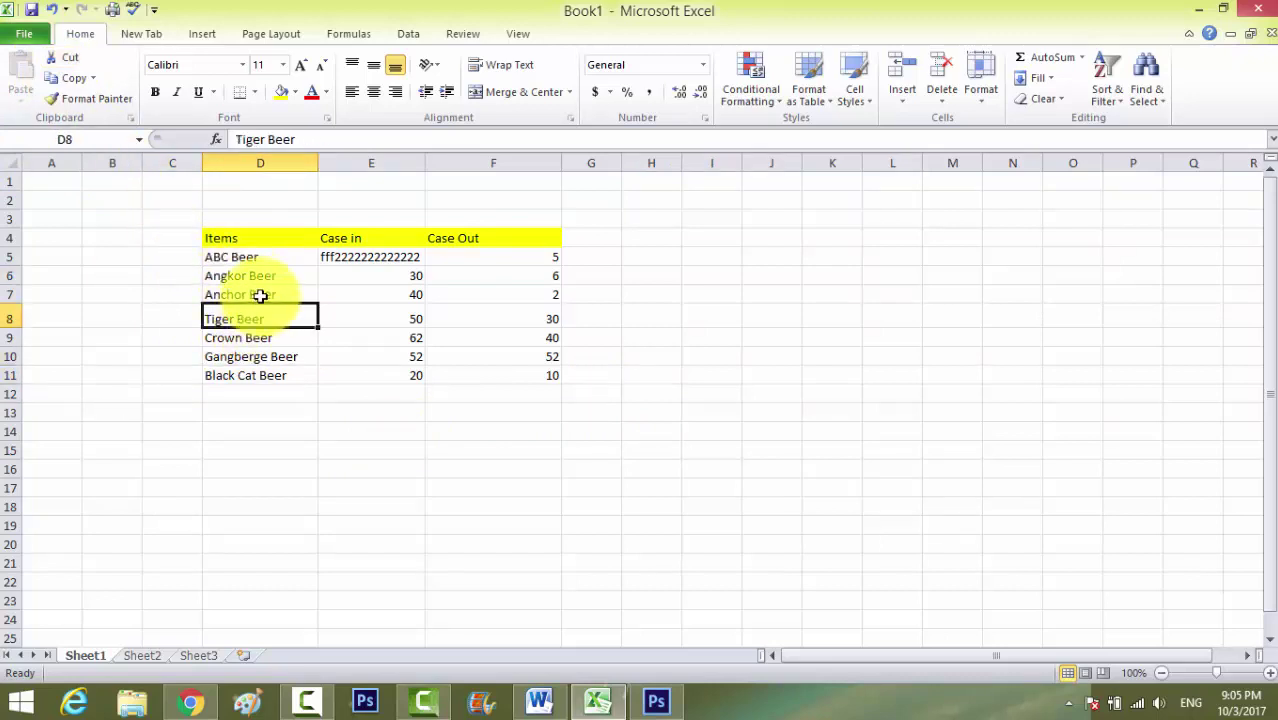
left_click(260, 295)
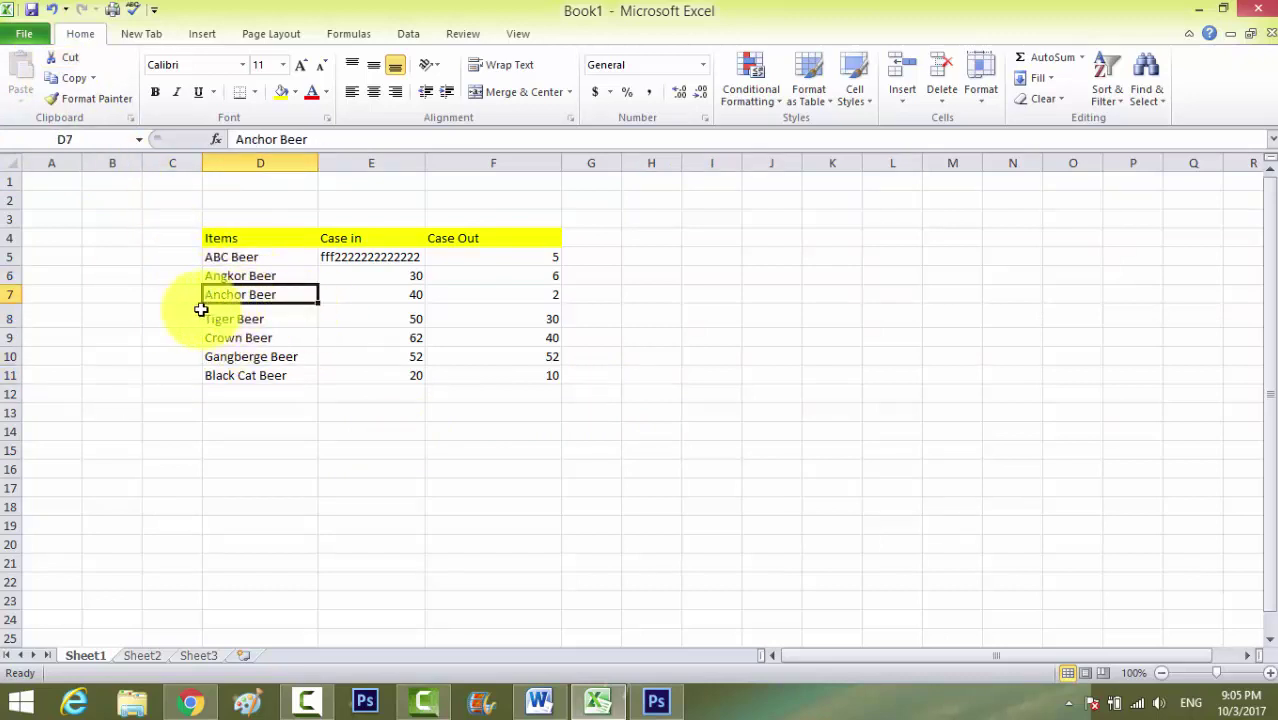
left_click(286, 319)
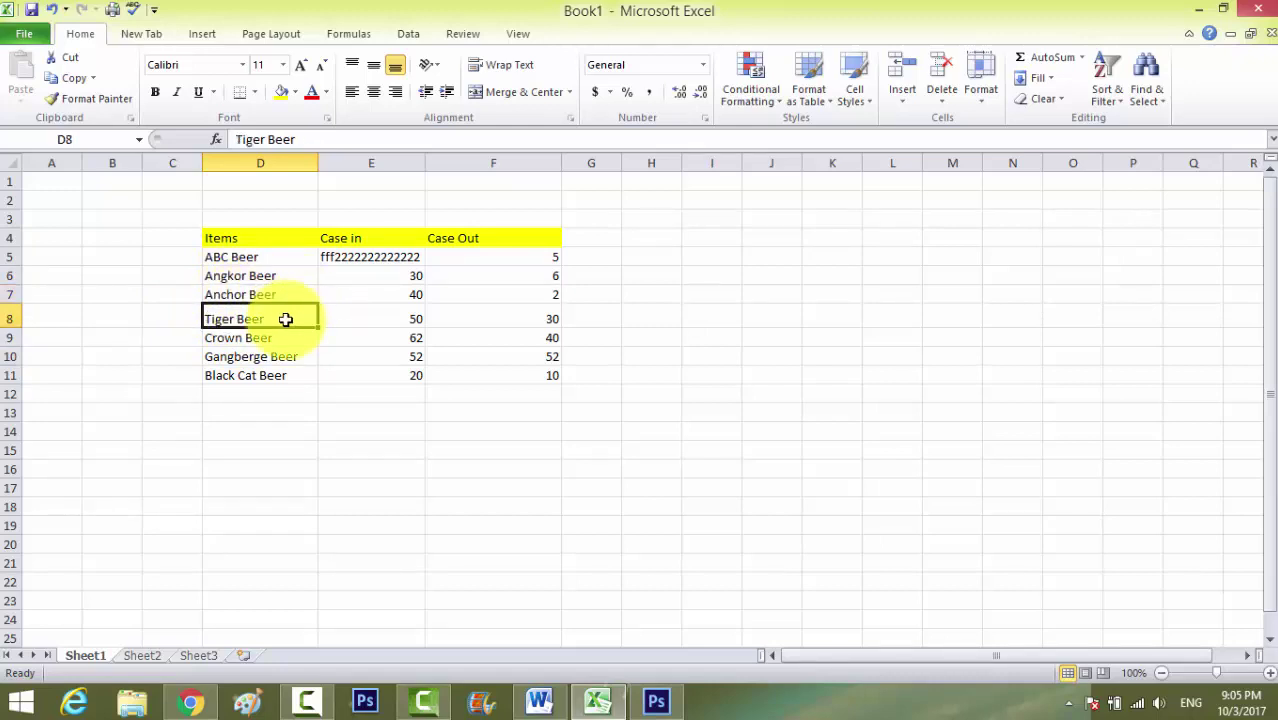
left_click(285, 294)
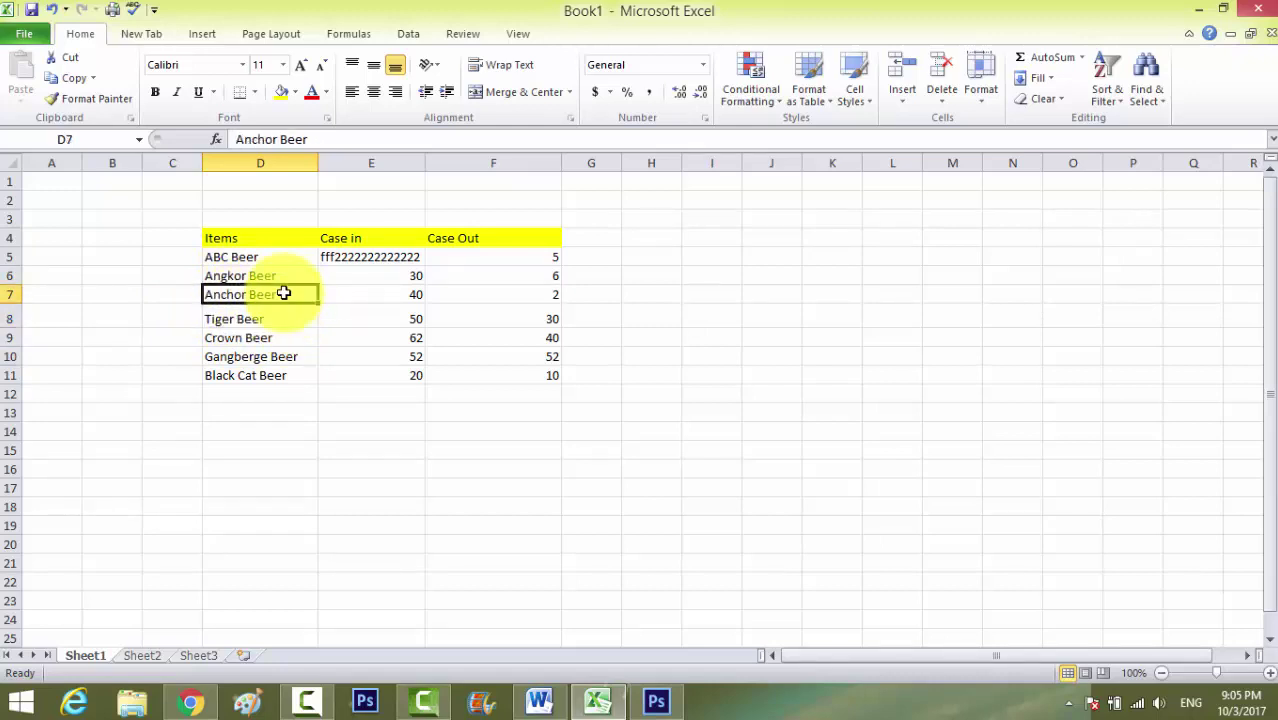
left_click(70, 83)
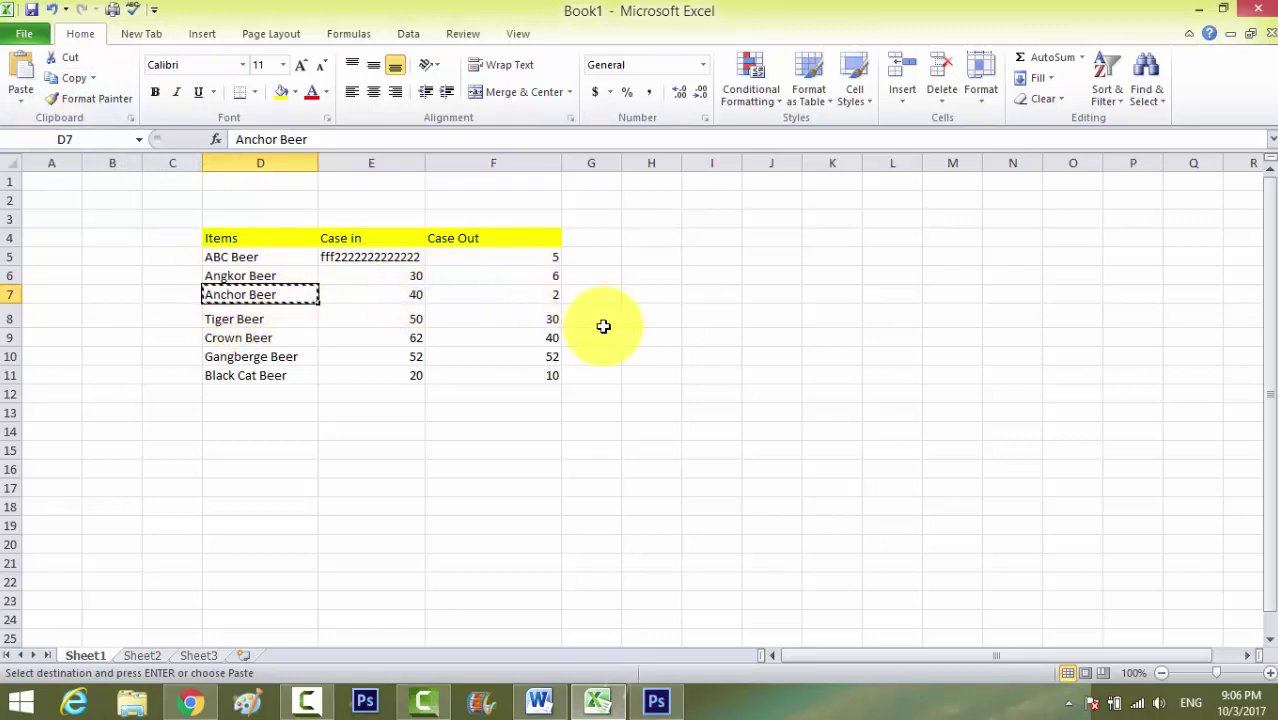
left_click(666, 295)
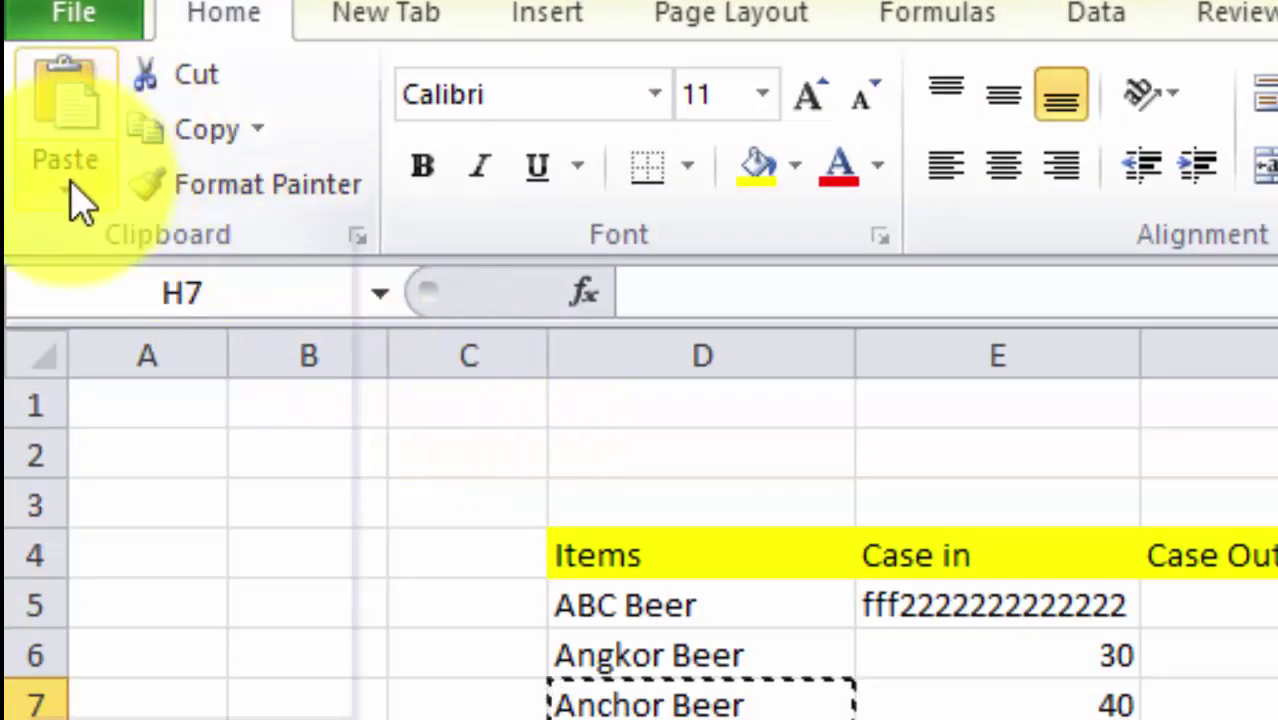
Step: Show the Paste dropdown options on the Home ribbon
left_click(72, 192)
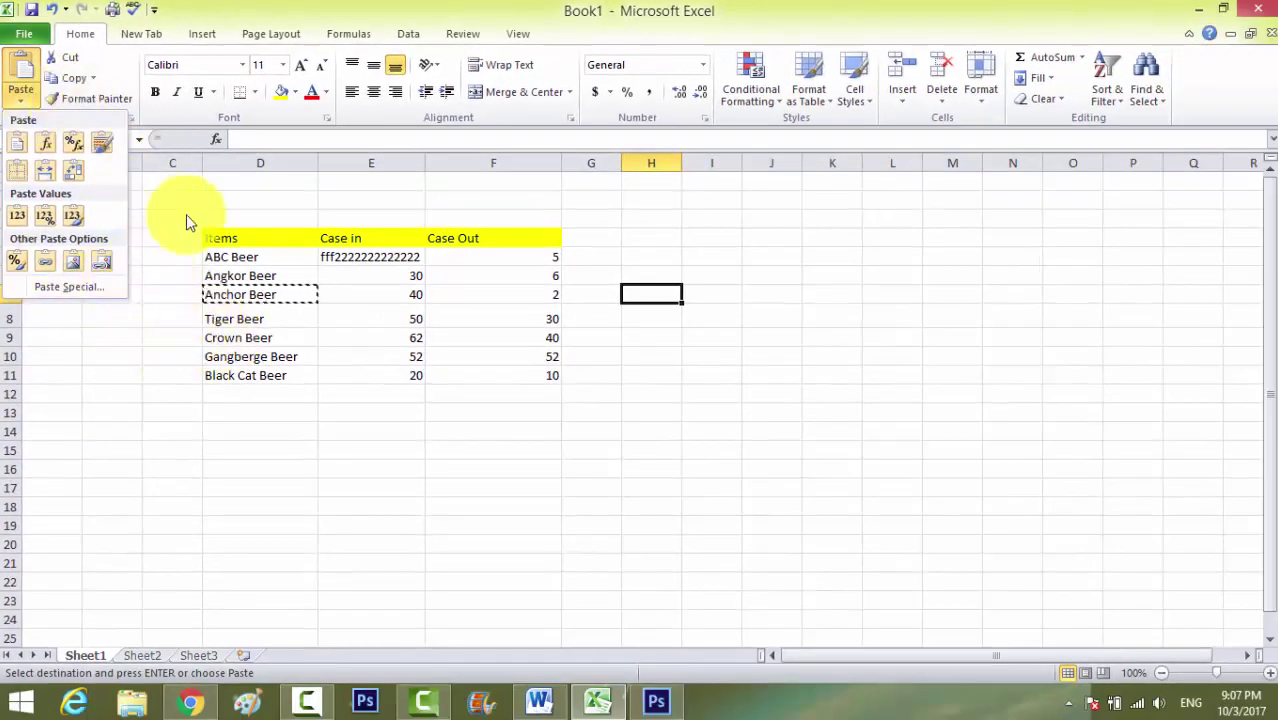
Step: Paste Anchor Beer into H7 and widen column H to fit it
key("Escape")
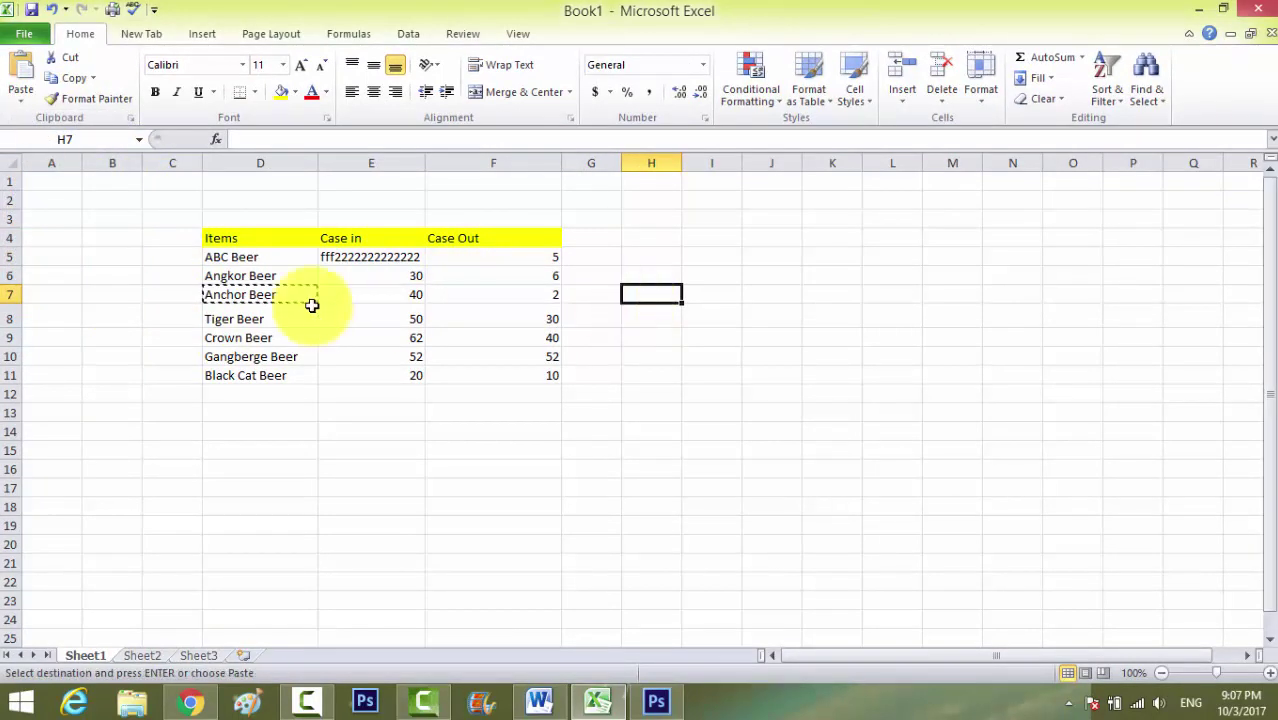
left_click(26, 67)
left_click(660, 335)
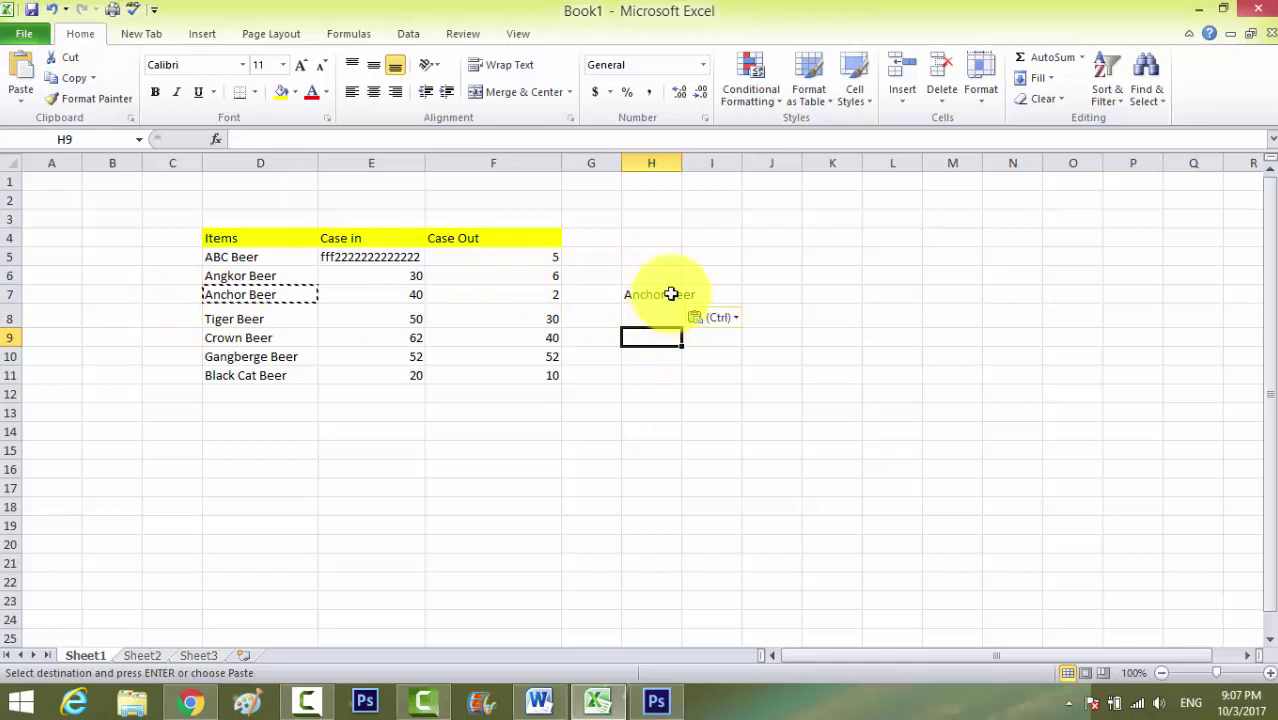
left_click(672, 162)
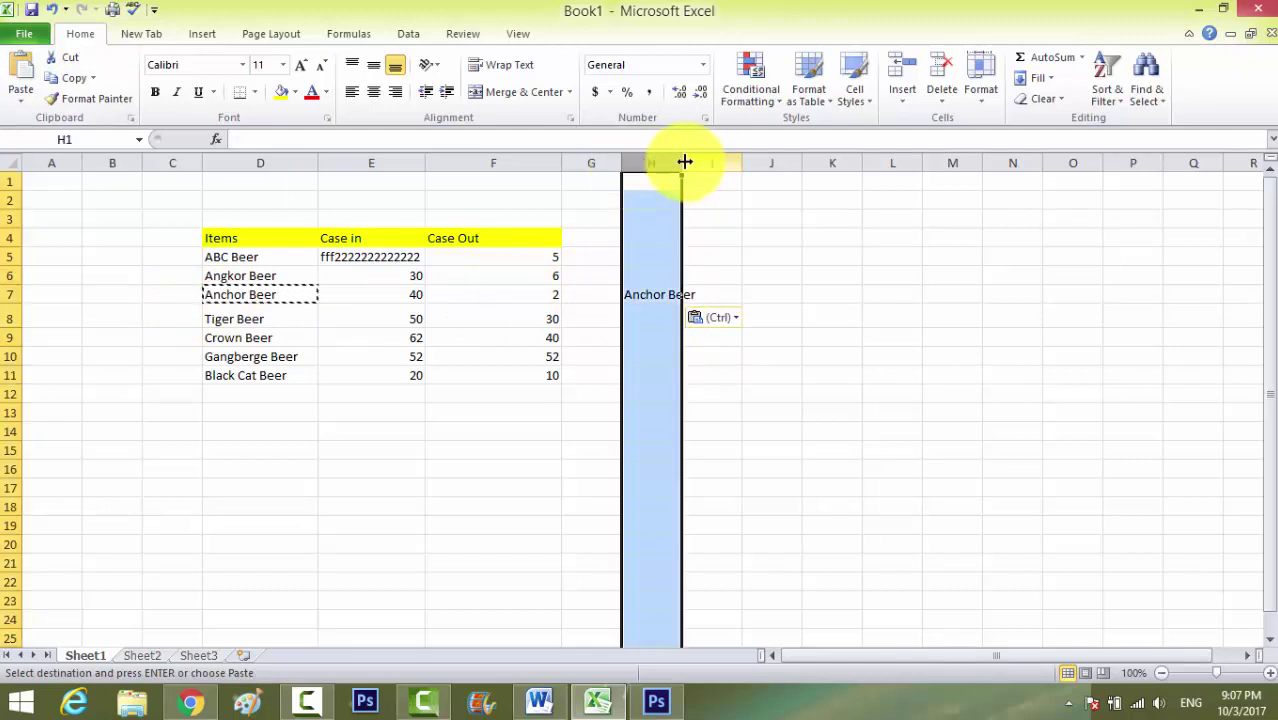
left_click_drag(682, 161, 714, 162)
left_click(655, 356)
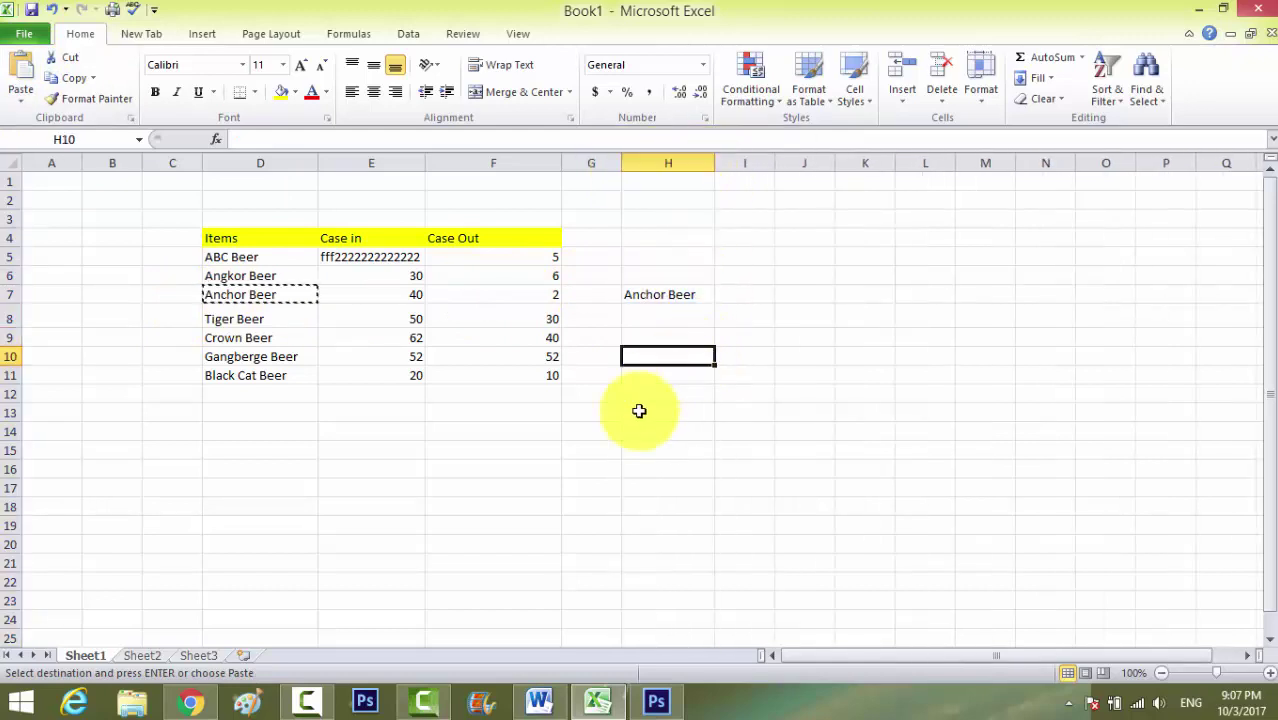
Step: Clear the copy marquee and check Anchor Beer in both D7 and H7
left_click(662, 294)
left_click(251, 294)
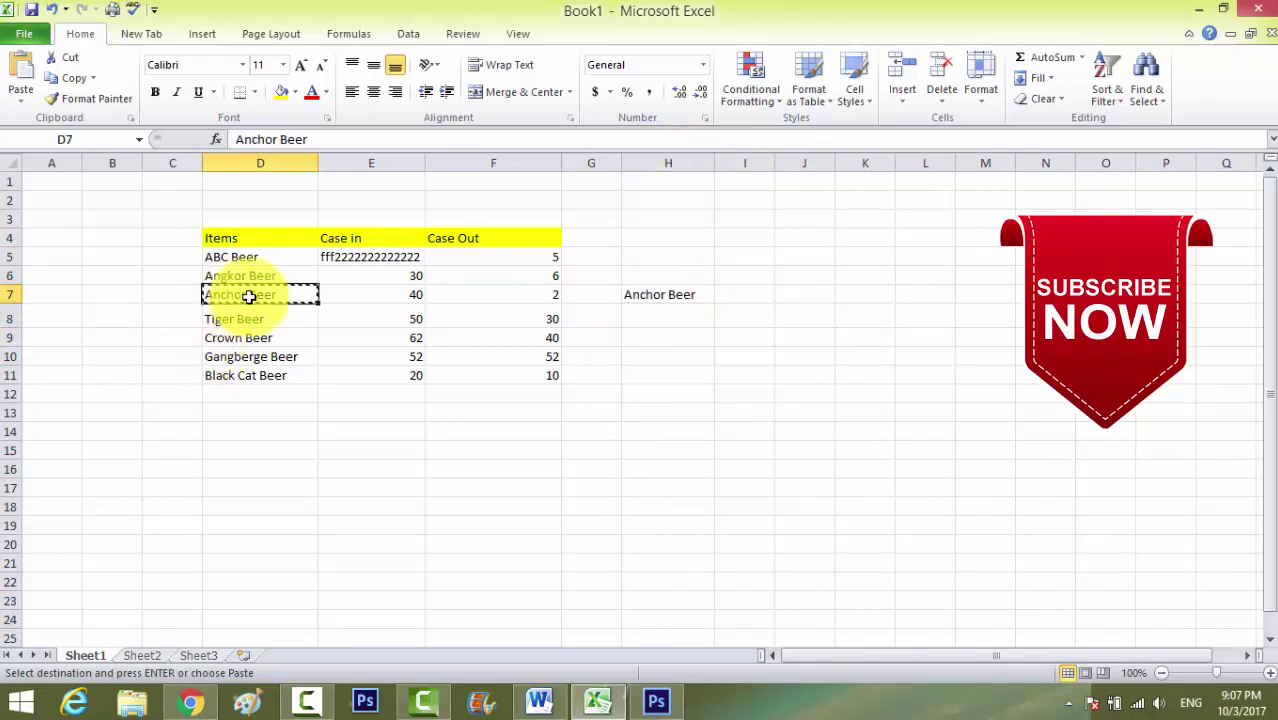
key("Escape")
left_click(650, 357)
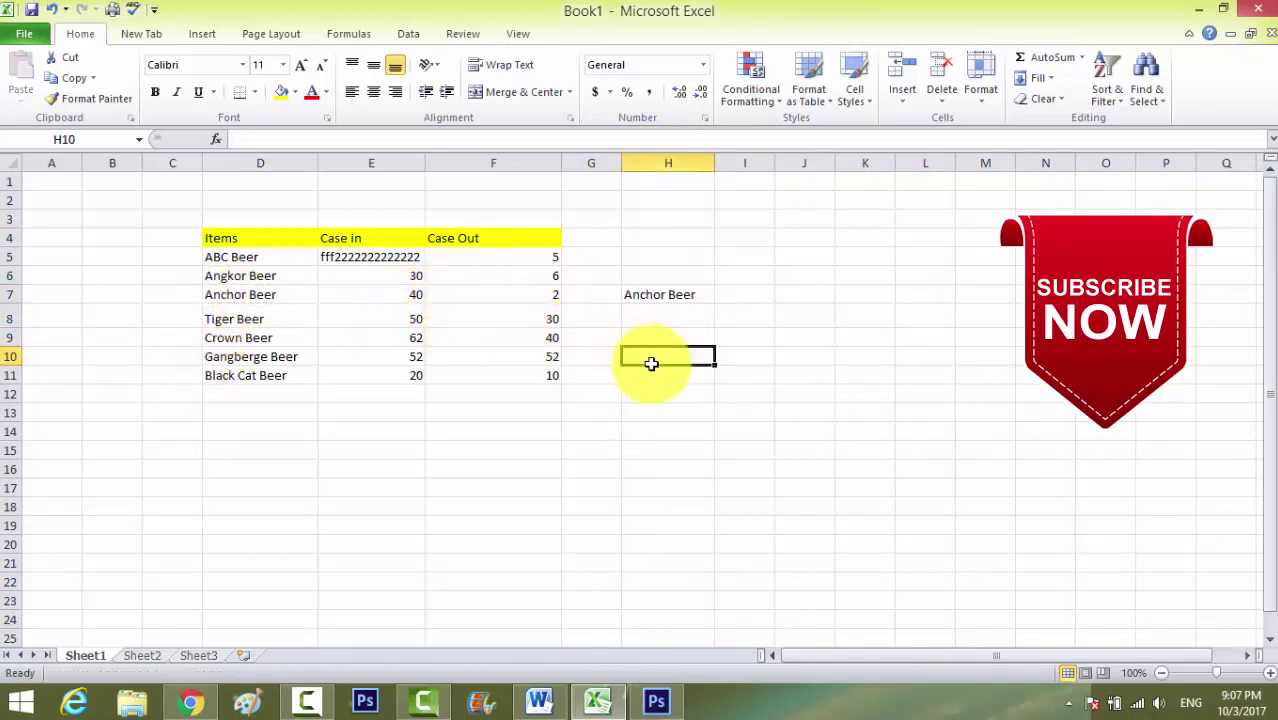
left_click(667, 318)
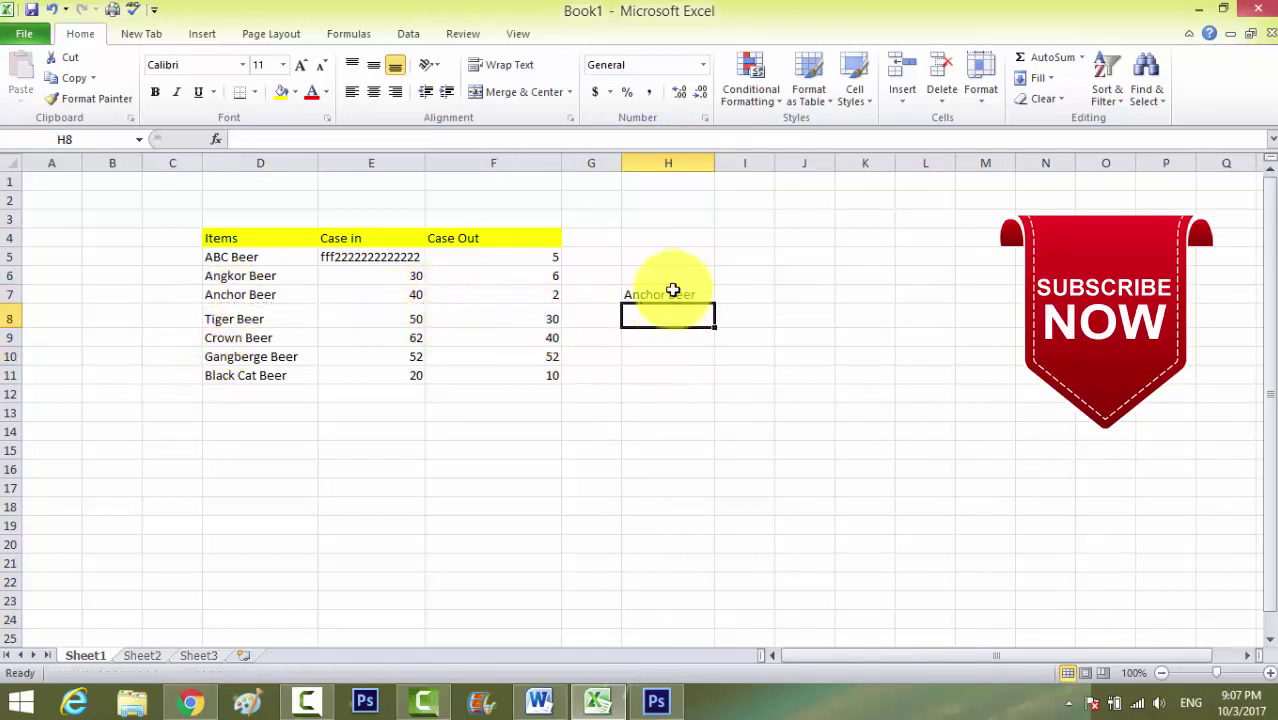
left_click(670, 294)
left_click(679, 317)
mouse_move(690, 392)
left_mouse_down()
mouse_move(204, 244)
mouse_move(205, 222)
left_mouse_up()
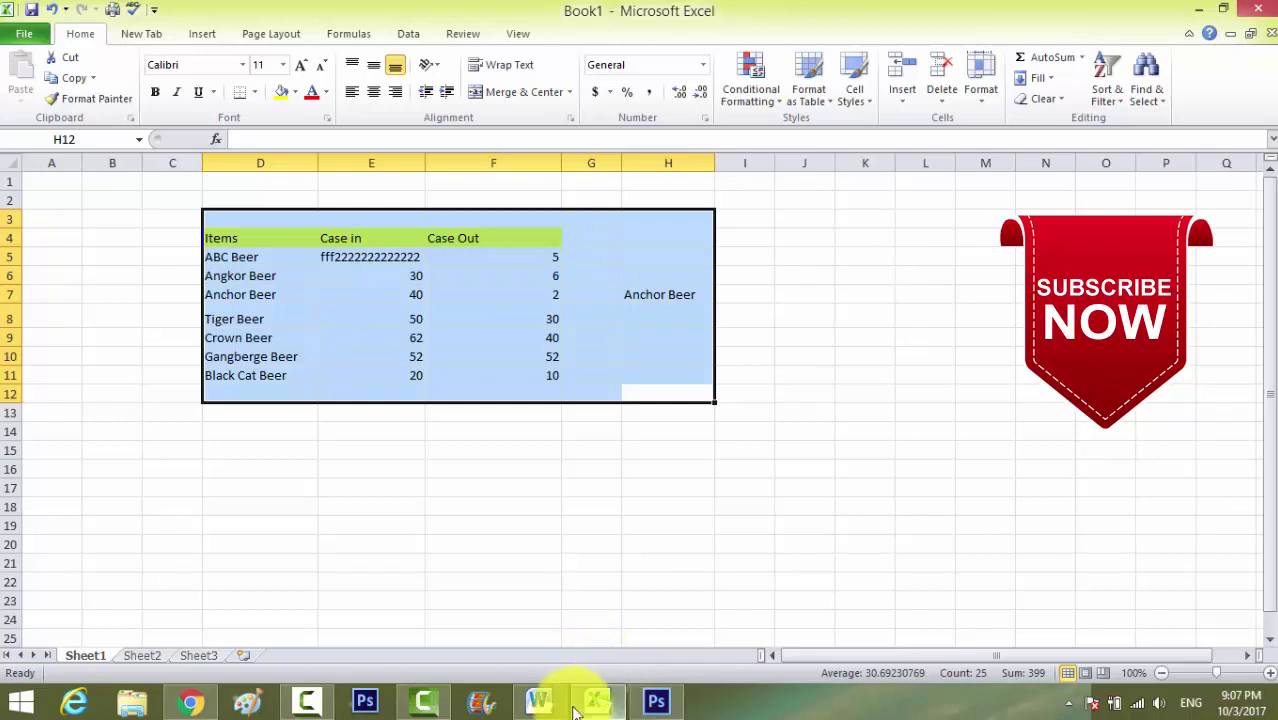
left_click(312, 705)
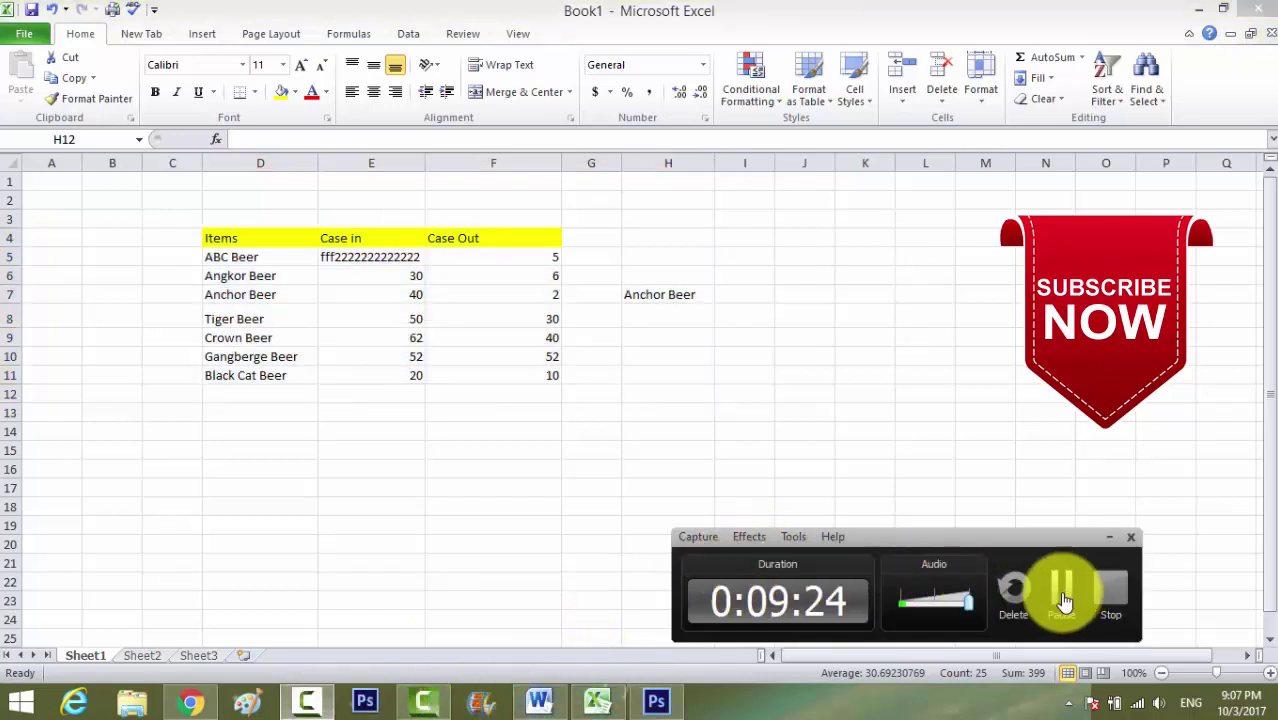
left_click_drag(971, 538, 1009, 482)
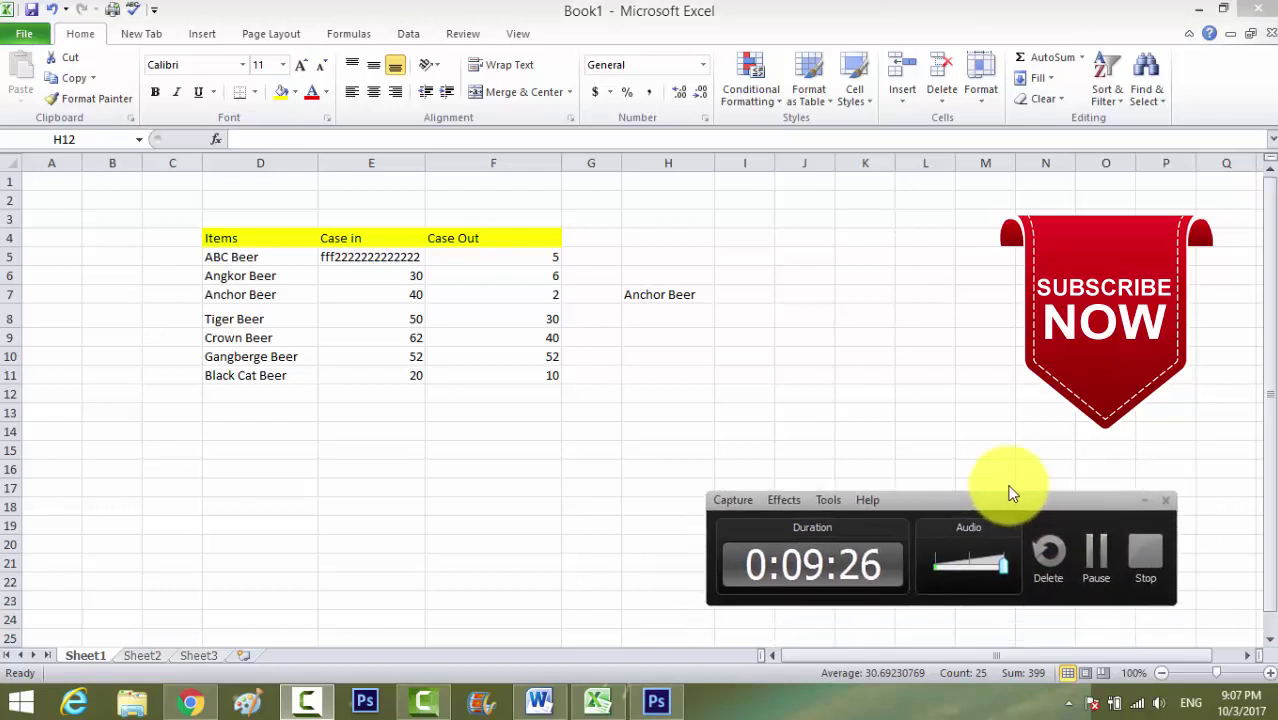